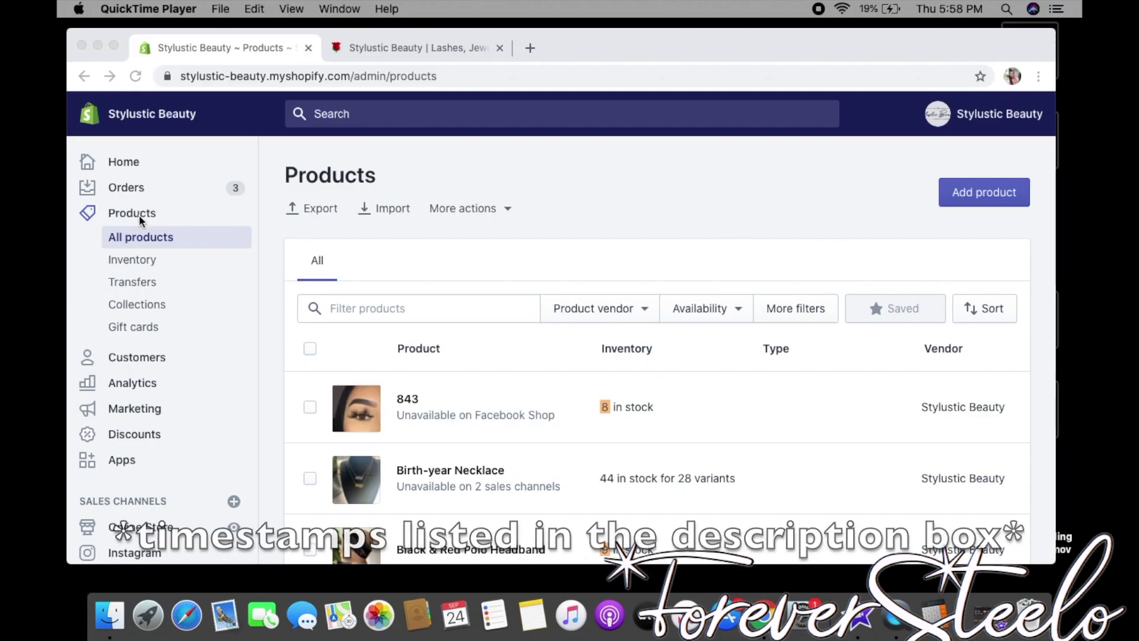
# Step: Start a new product titled BONNET with the description lines SILK BONNET and SATIN BONNET
pyautogui.click(981, 200)
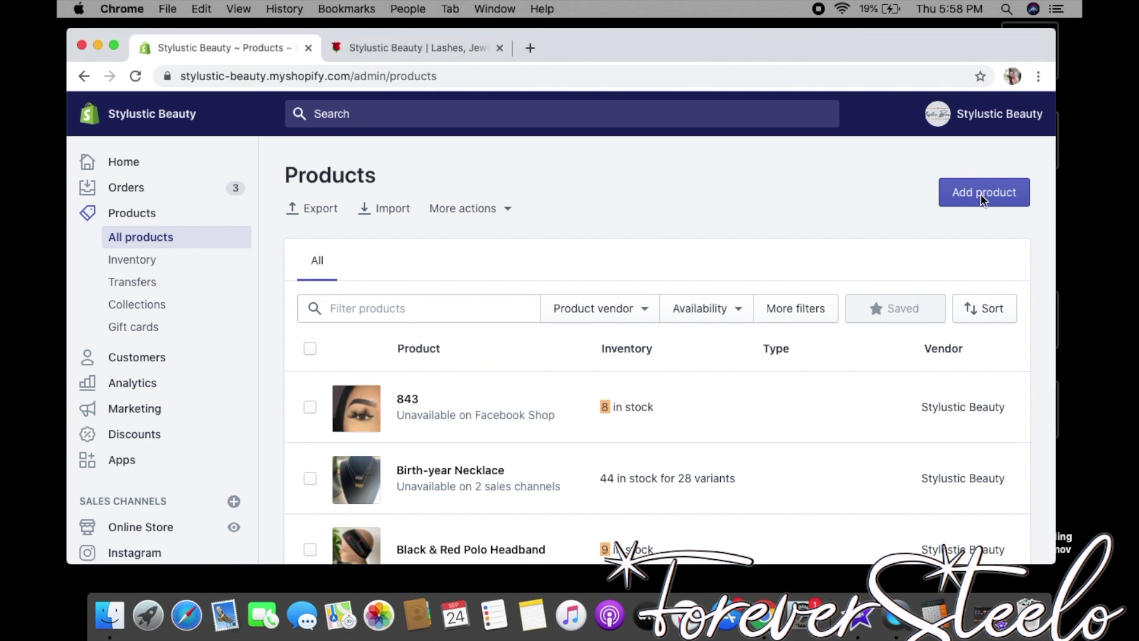
pyautogui.click(982, 195)
pyautogui.write('BONNET')
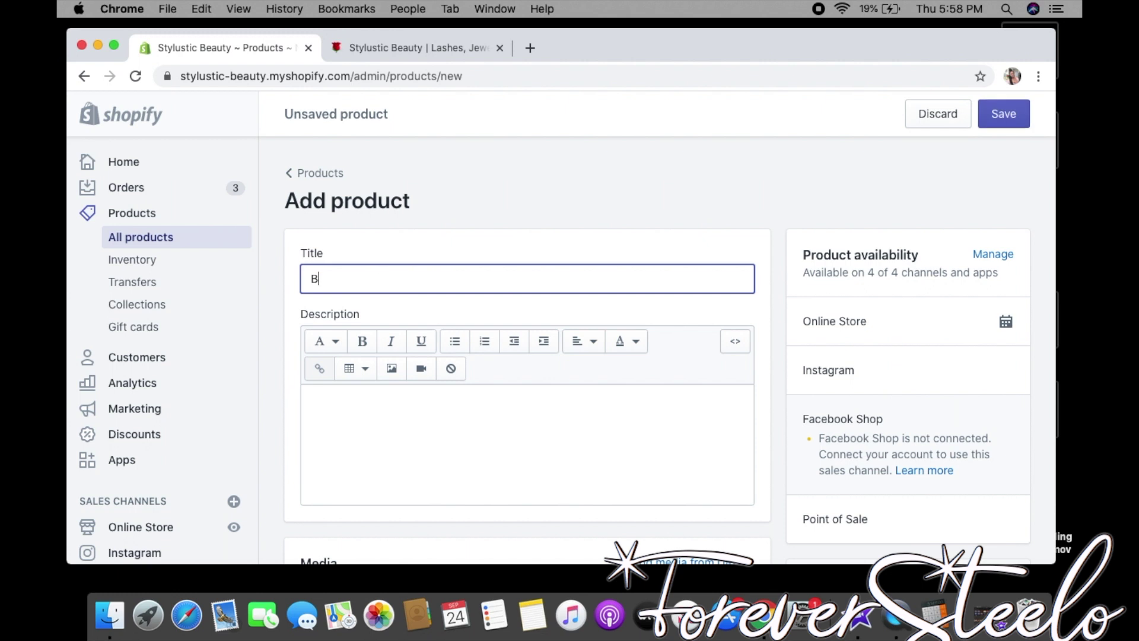
pyautogui.click(670, 451)
pyautogui.write('SlLK BONN')
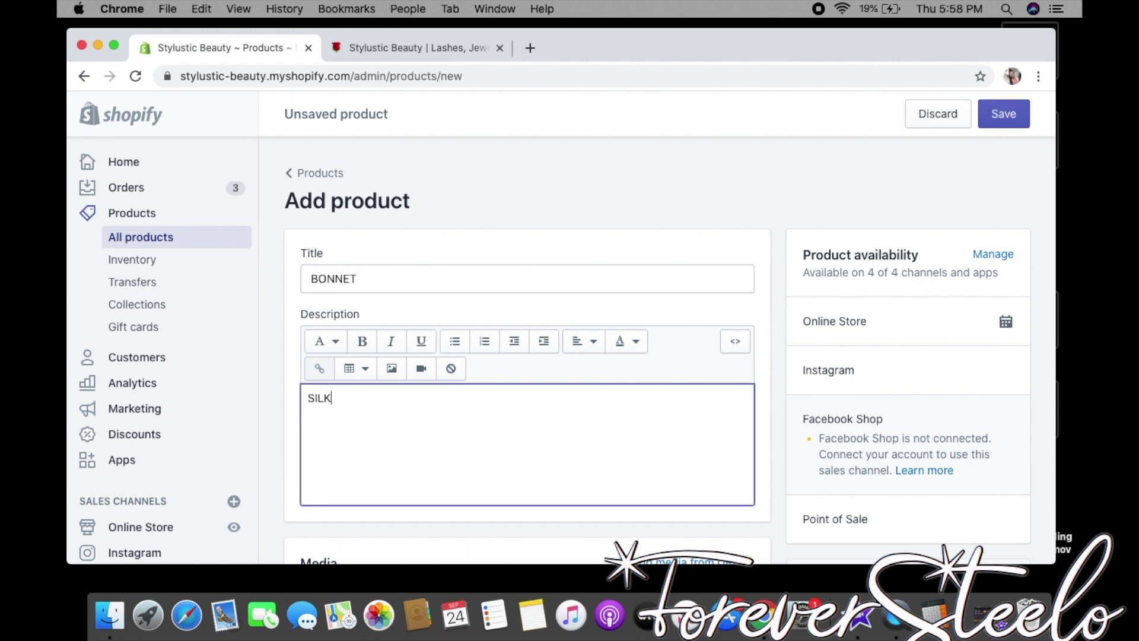
pyautogui.write('ET')
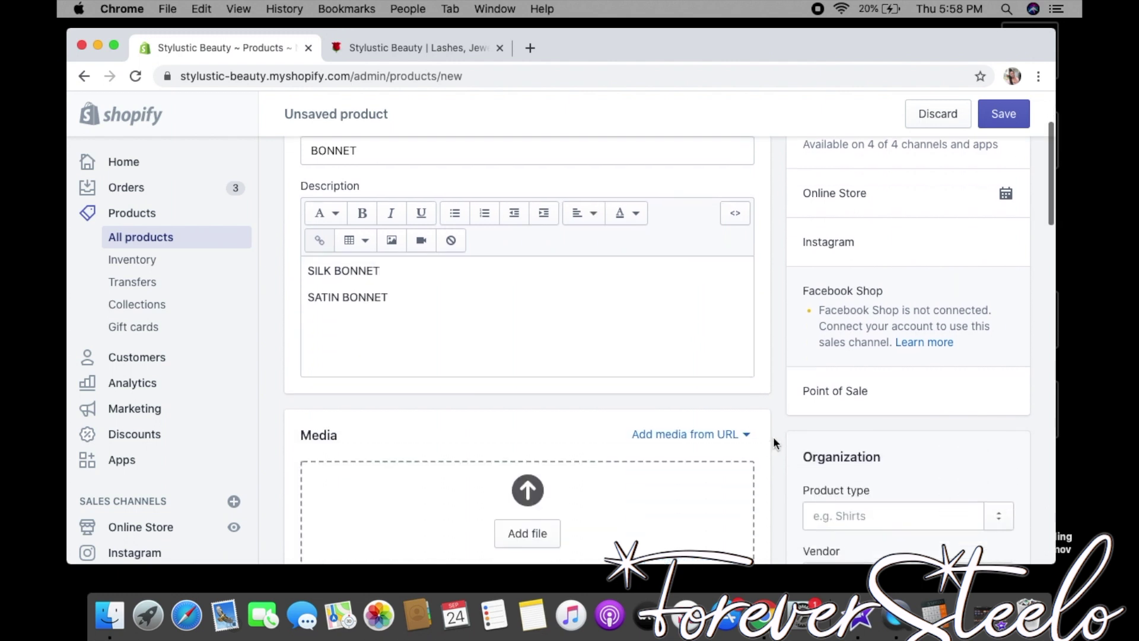
# Step: Set both the product's price and its compare-at price to 14.00
pyautogui.scroll(-5, 774, 439)
pyautogui.scroll(-1, 774, 436)
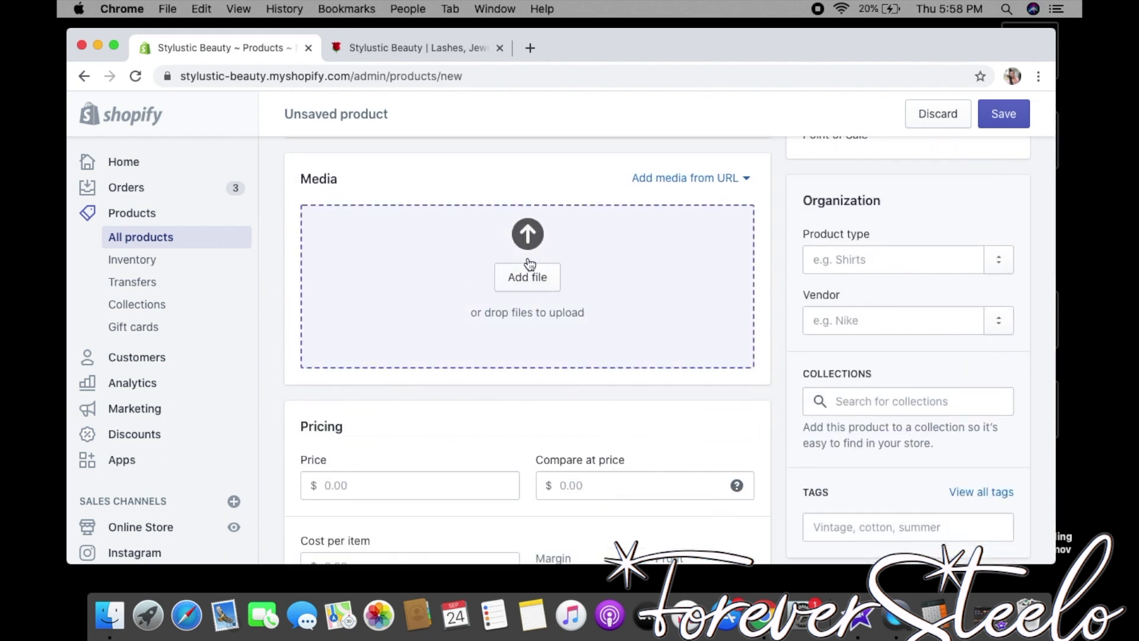
pyautogui.scroll(-5, 777, 321)
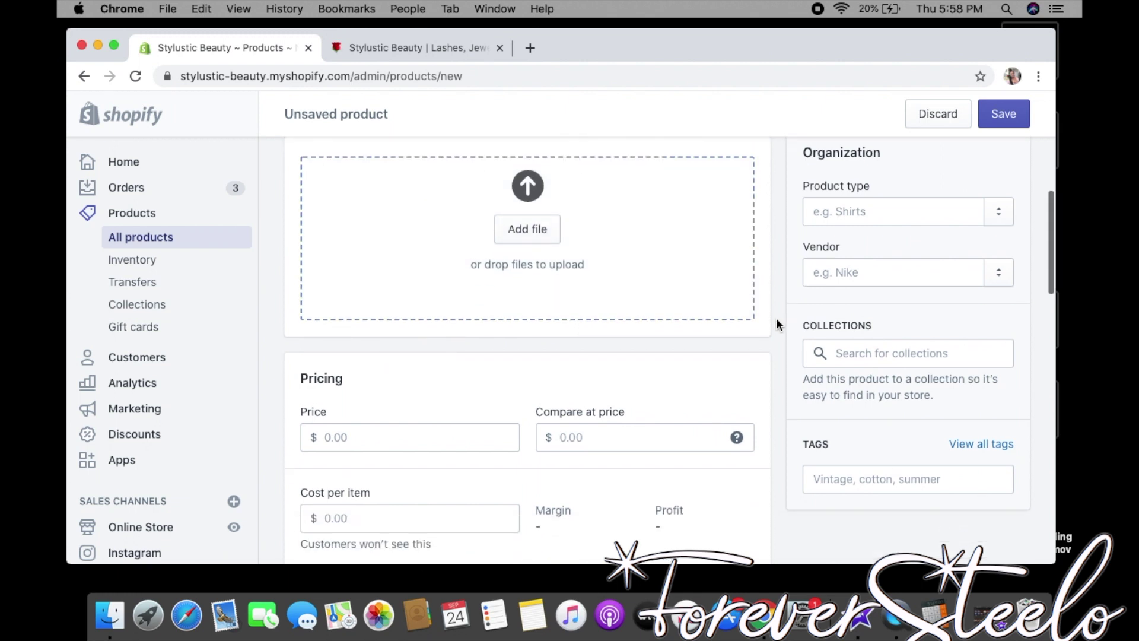
pyautogui.scroll(-1, 776, 324)
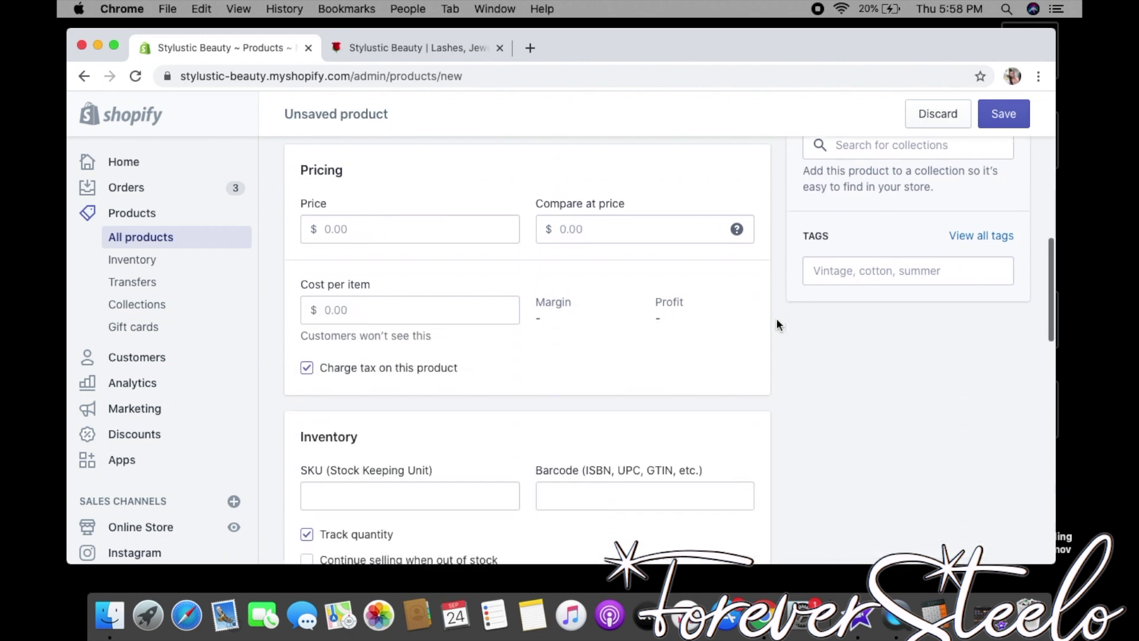
pyautogui.click(414, 231)
pyautogui.write('14.00')
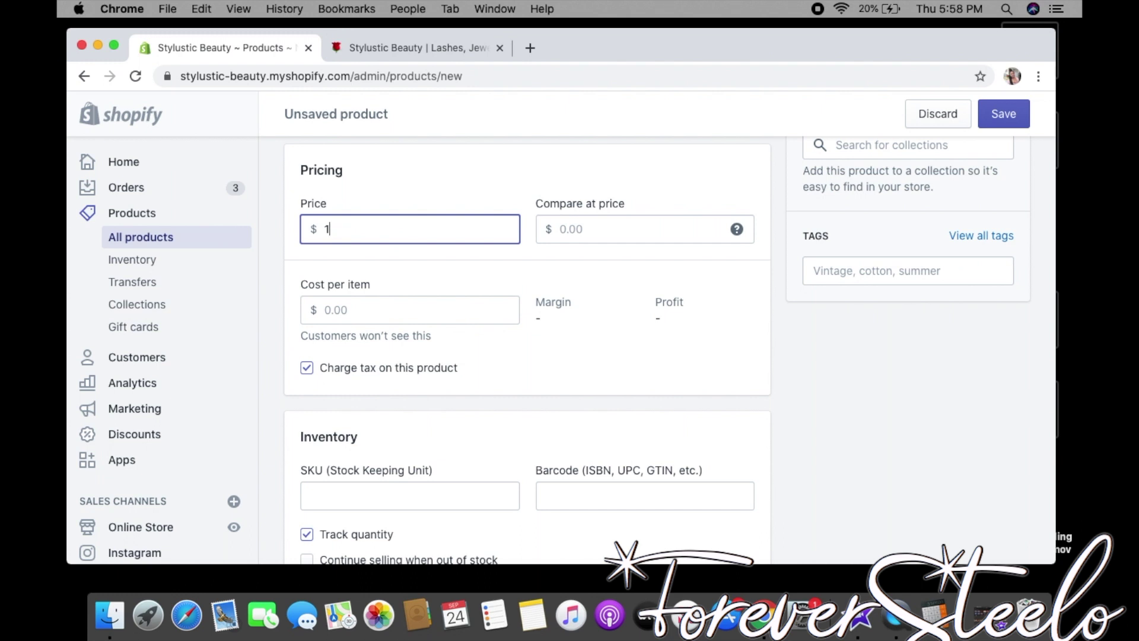
pyautogui.click(606, 228)
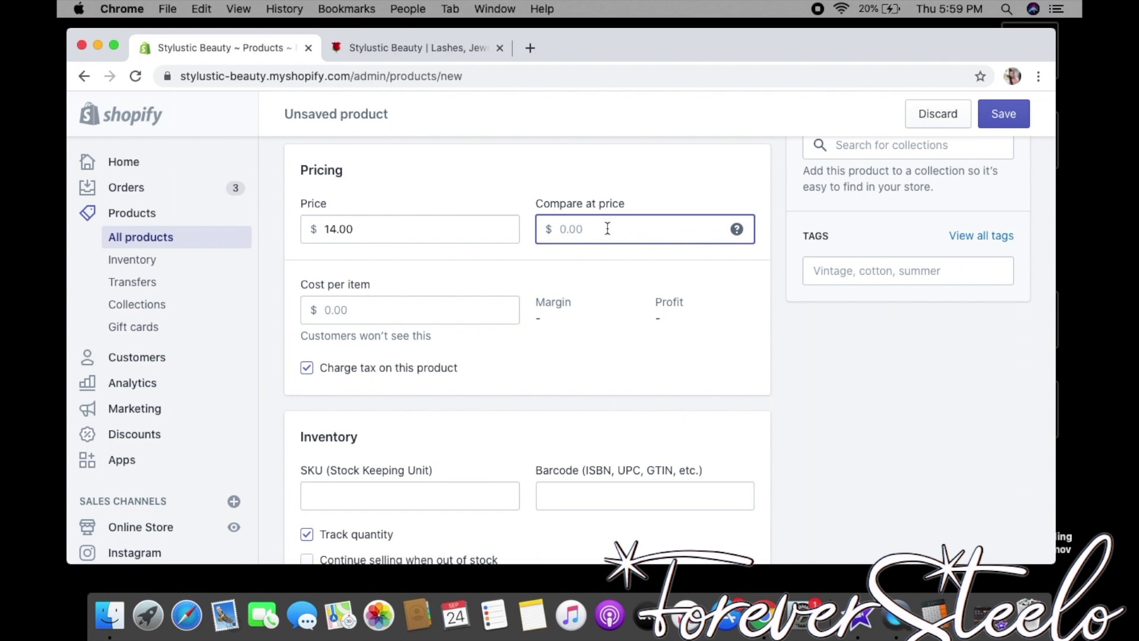
pyautogui.write('14.00')
pyautogui.click(637, 263)
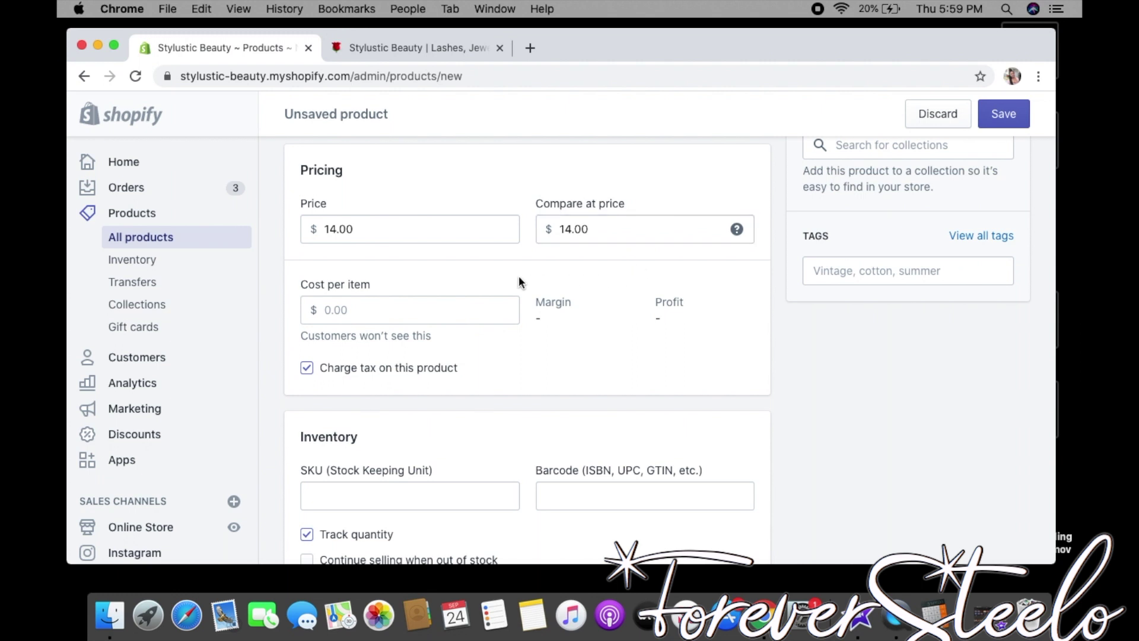
# Step: Lower the product's price to 12.00, below the compare-at price
pyautogui.click(337, 230)
pyautogui.press('BackSpace')
pyautogui.press('BackSpace')
pyautogui.write('12')
pyautogui.click(481, 264)
# Step: Open the Face Masks collection on the storefront and examine how sale badges and compare-at prices are displayed
pyautogui.click(443, 48)
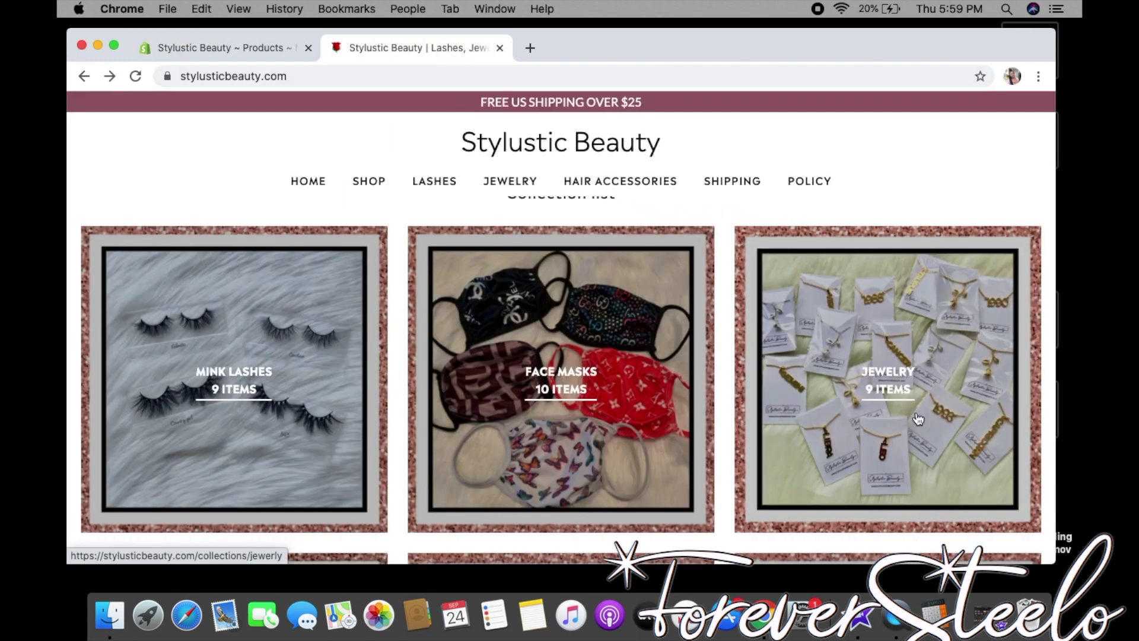
pyautogui.click(790, 438)
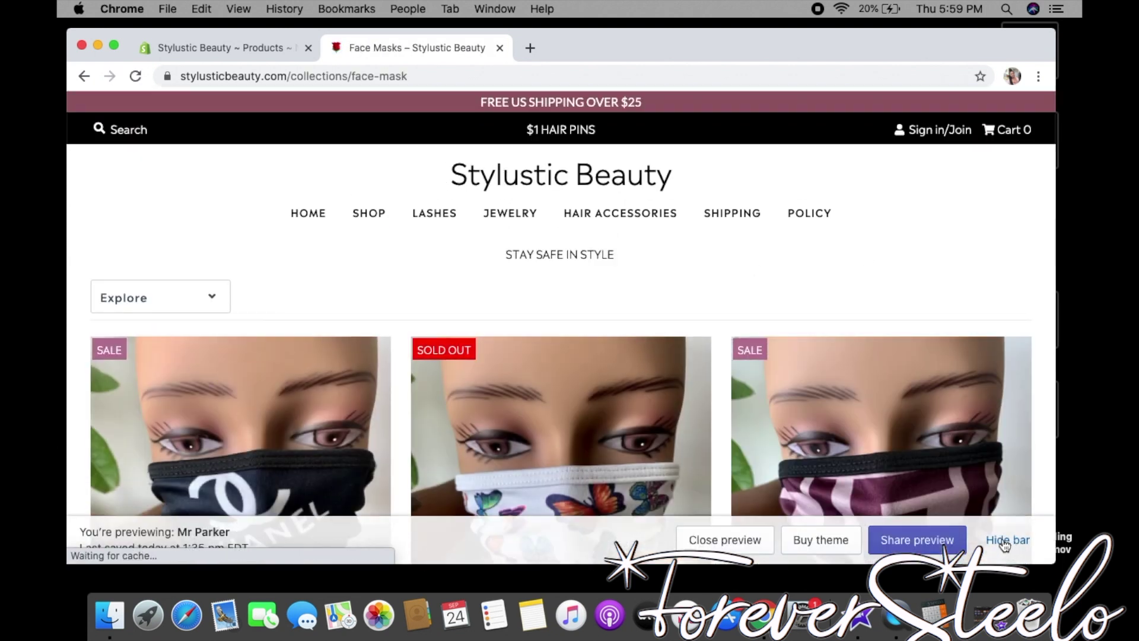
pyautogui.click(1005, 541)
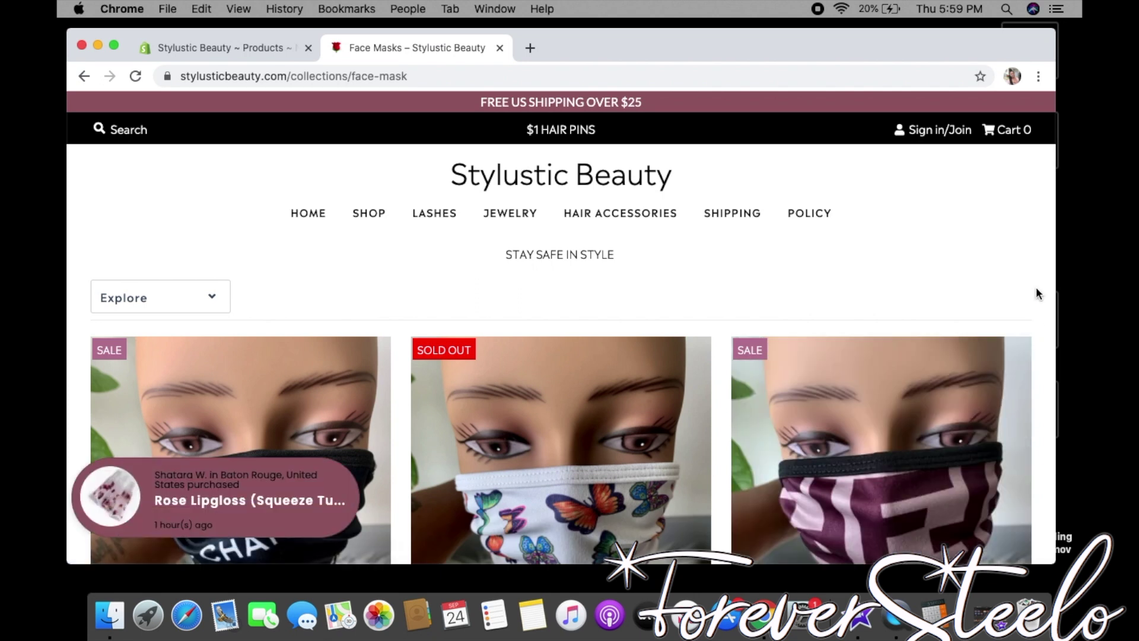
pyautogui.scroll(-5, 1038, 292)
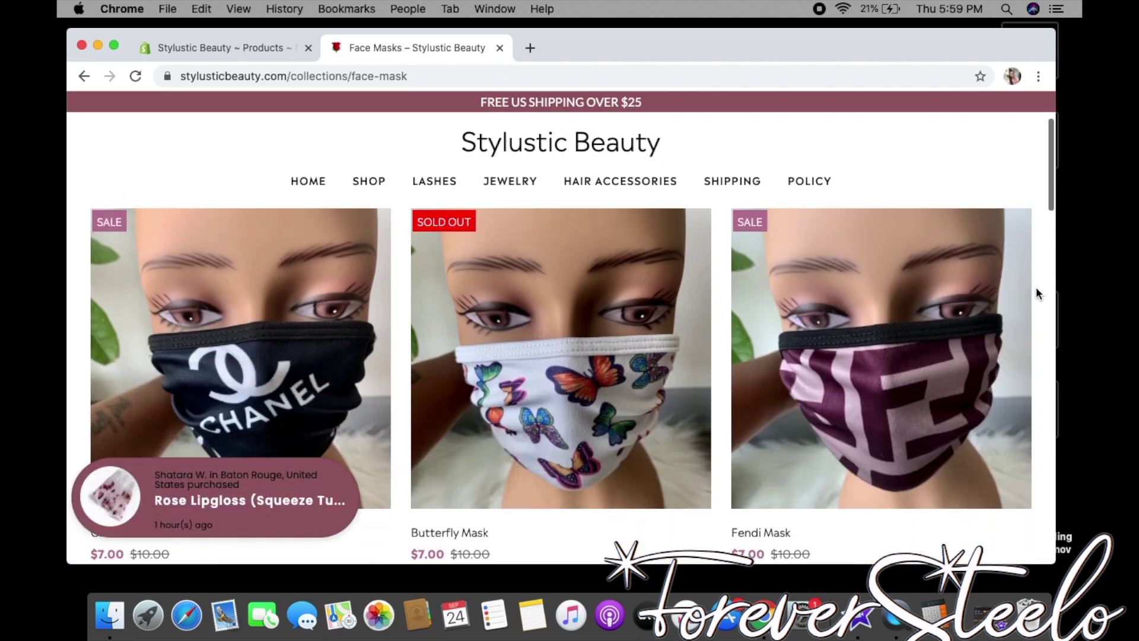
pyautogui.scroll(1, 1036, 286)
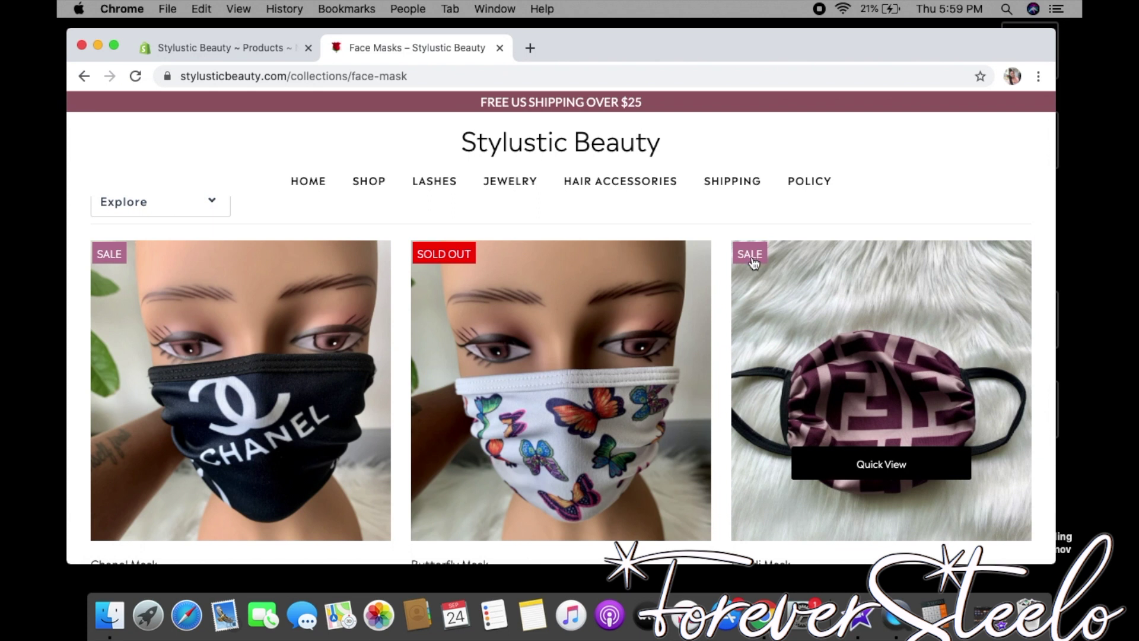
pyautogui.scroll(-2, 1006, 356)
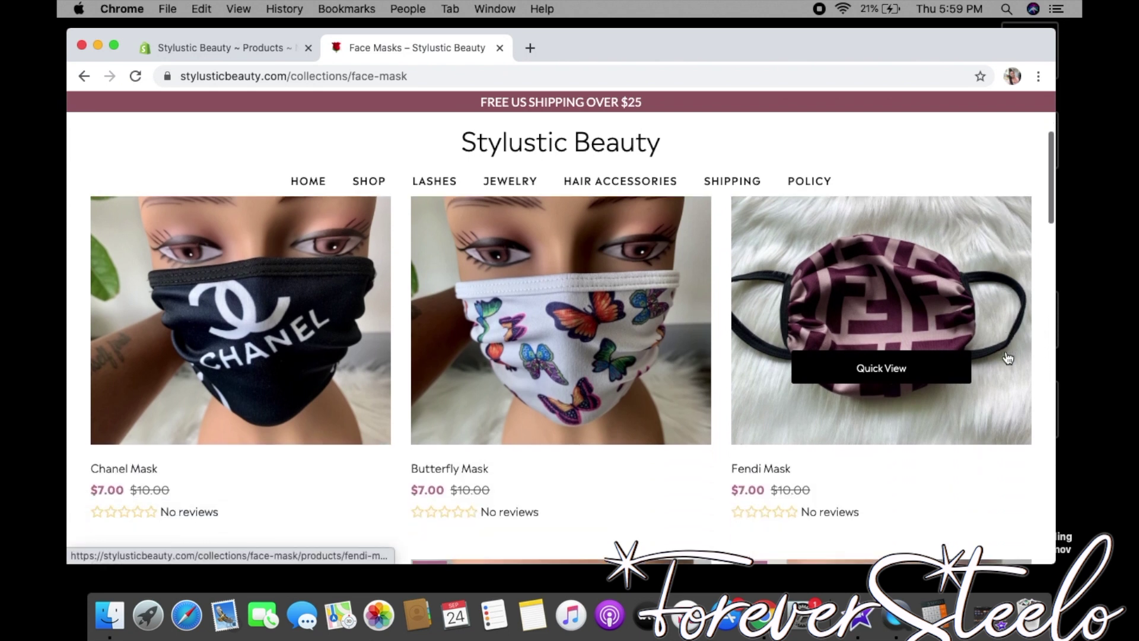
pyautogui.scroll(-1, 1008, 358)
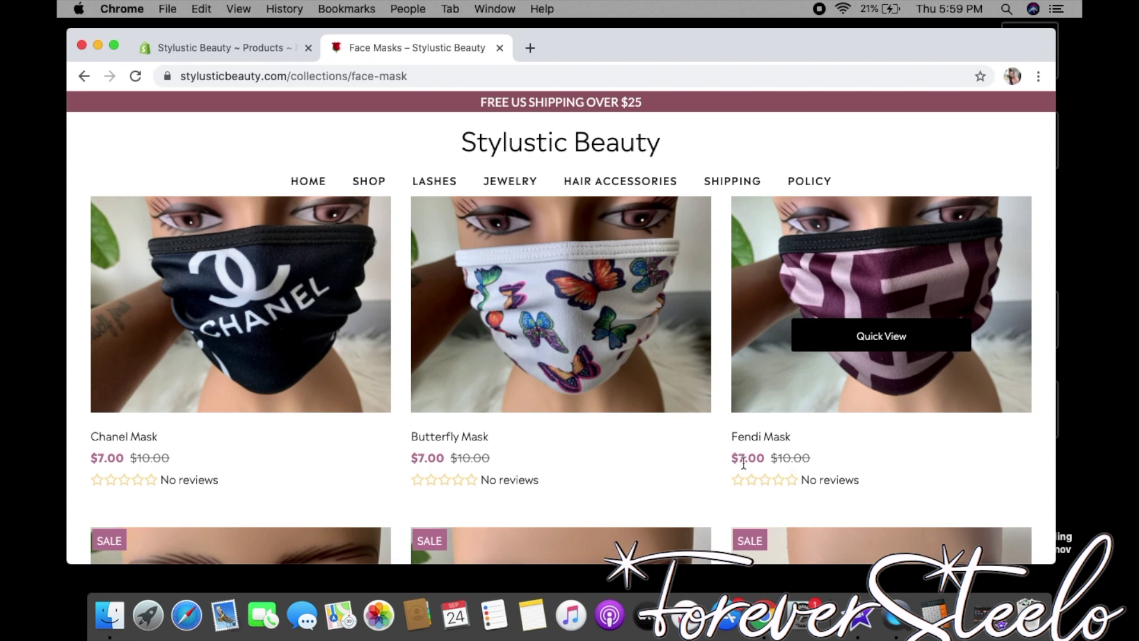
# Step: Turn off charging tax on the unsaved bonnet product and open its available quantity for editing
pyautogui.hotkey('ctrl', 'shift', 'Tab')
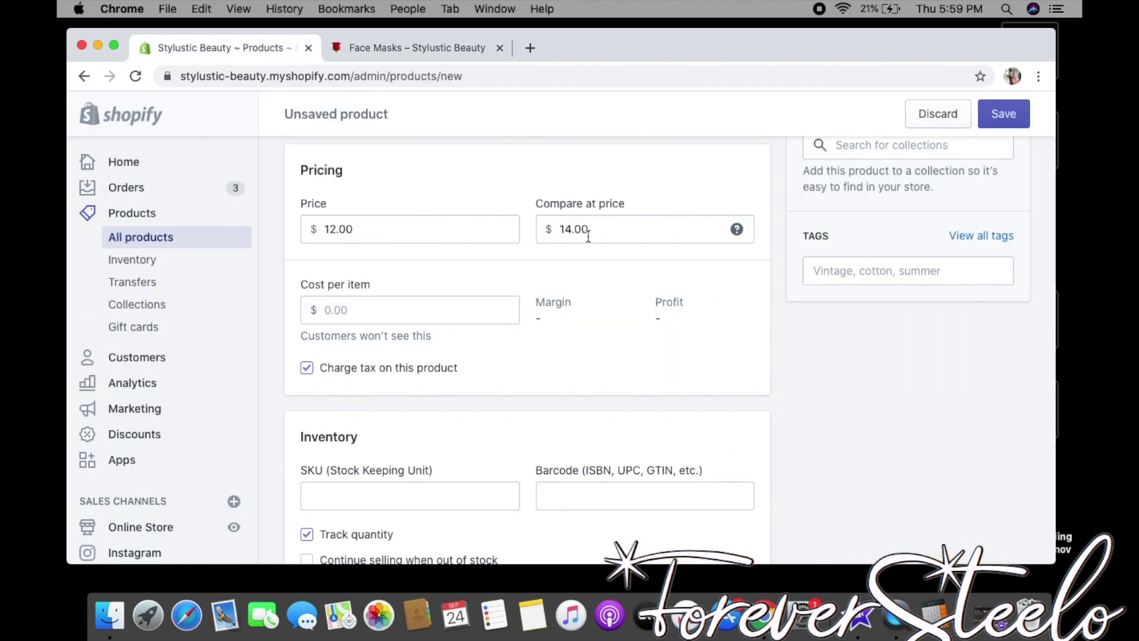
pyautogui.click(307, 369)
pyautogui.scroll(-5, 780, 442)
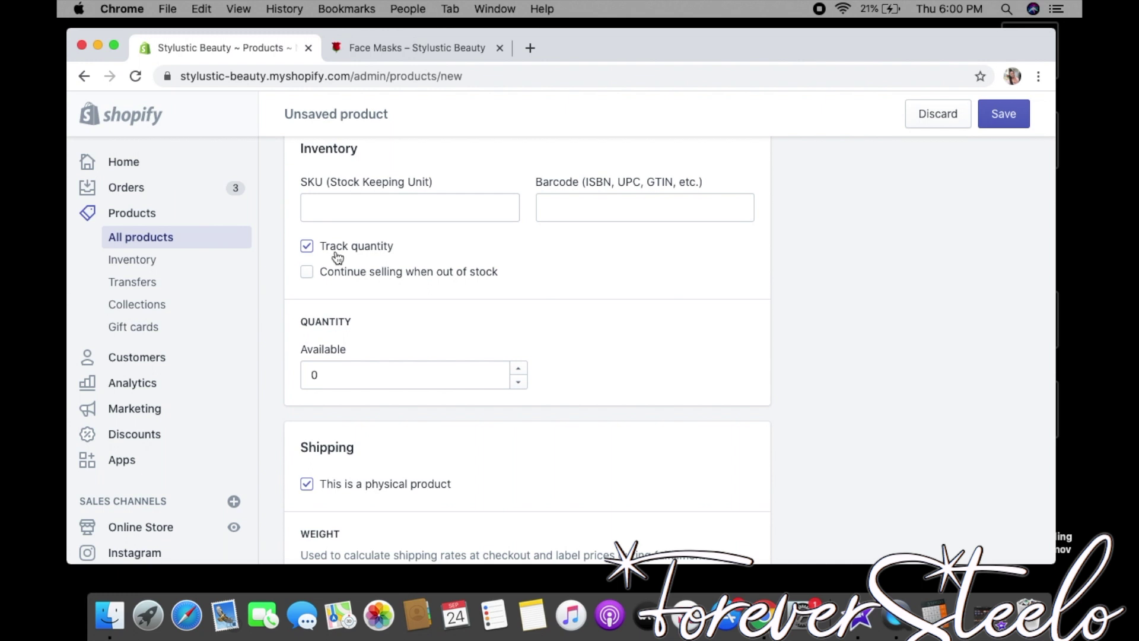
pyautogui.click(325, 348)
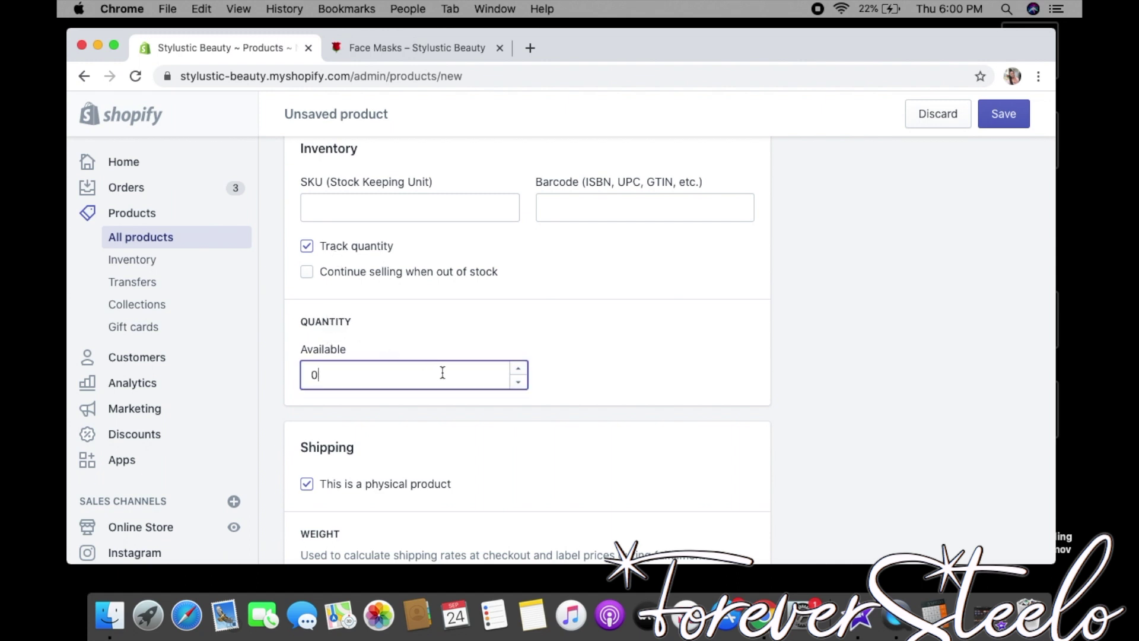
# Step: Open the product's shipping weight for editing and examine the customs, variants and search engine listing sections
pyautogui.scroll(-5, 338, 284)
pyautogui.click(352, 318)
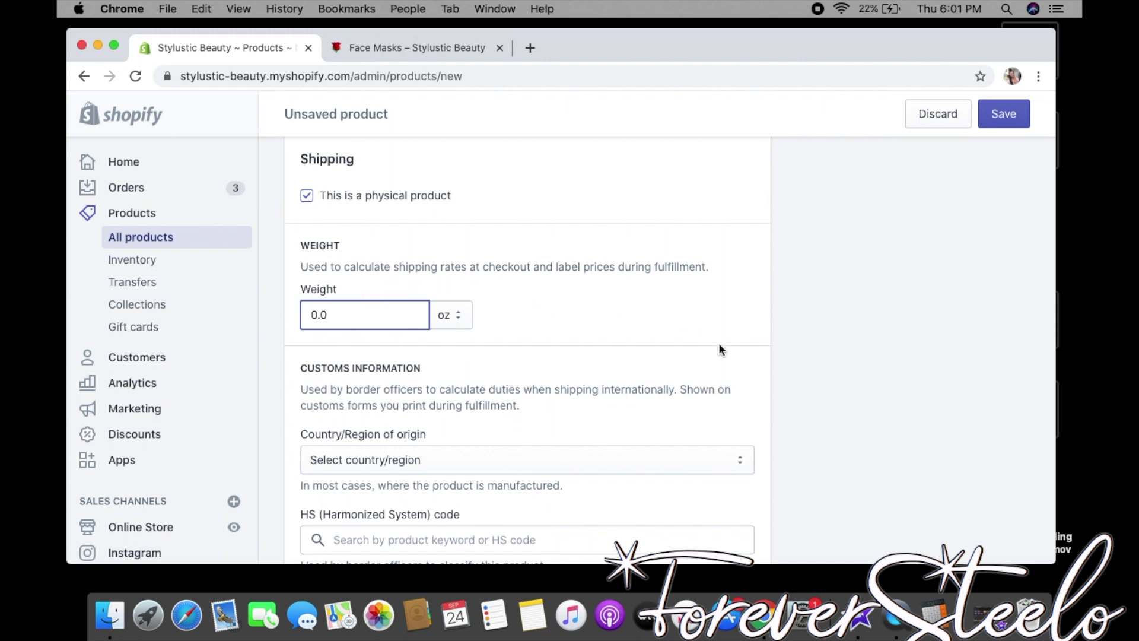
pyautogui.scroll(-3, 787, 365)
pyautogui.scroll(-3, 788, 369)
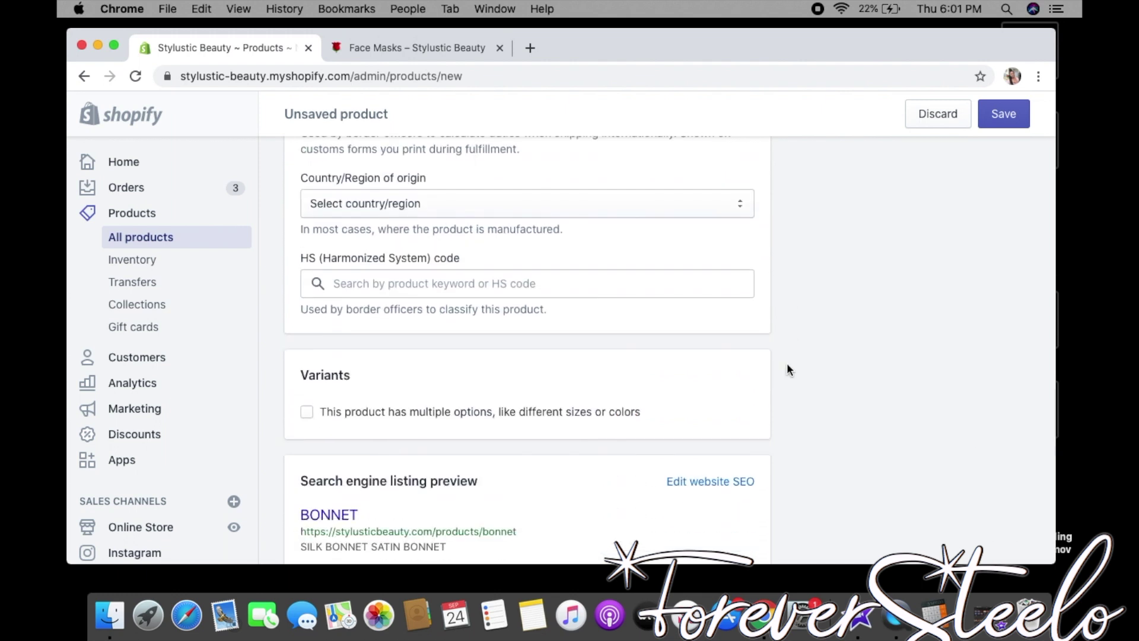
pyautogui.scroll(-3, 788, 369)
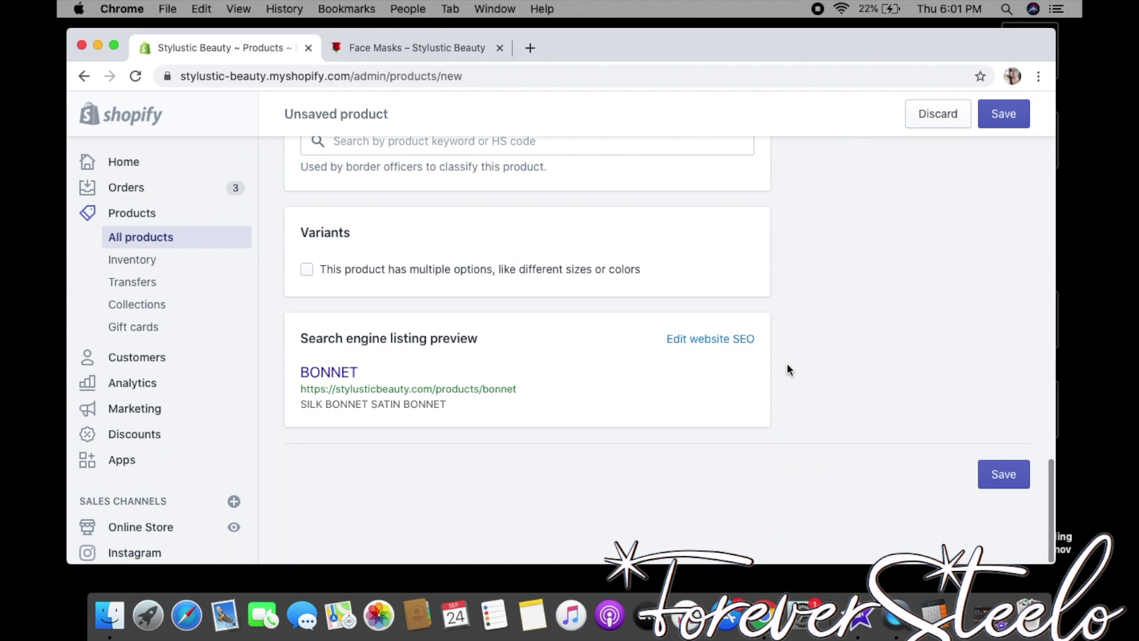
# Step: Enable multiple options for the product, keeping Size as the first option, and open its option values for editing
pyautogui.click(306, 270)
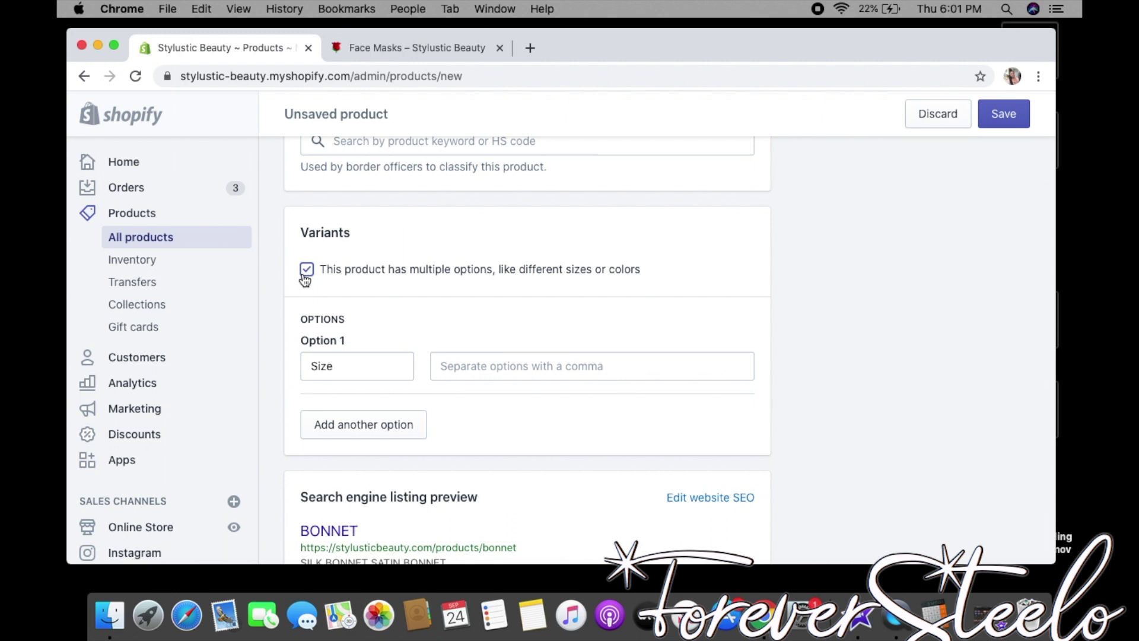
pyautogui.click(372, 371)
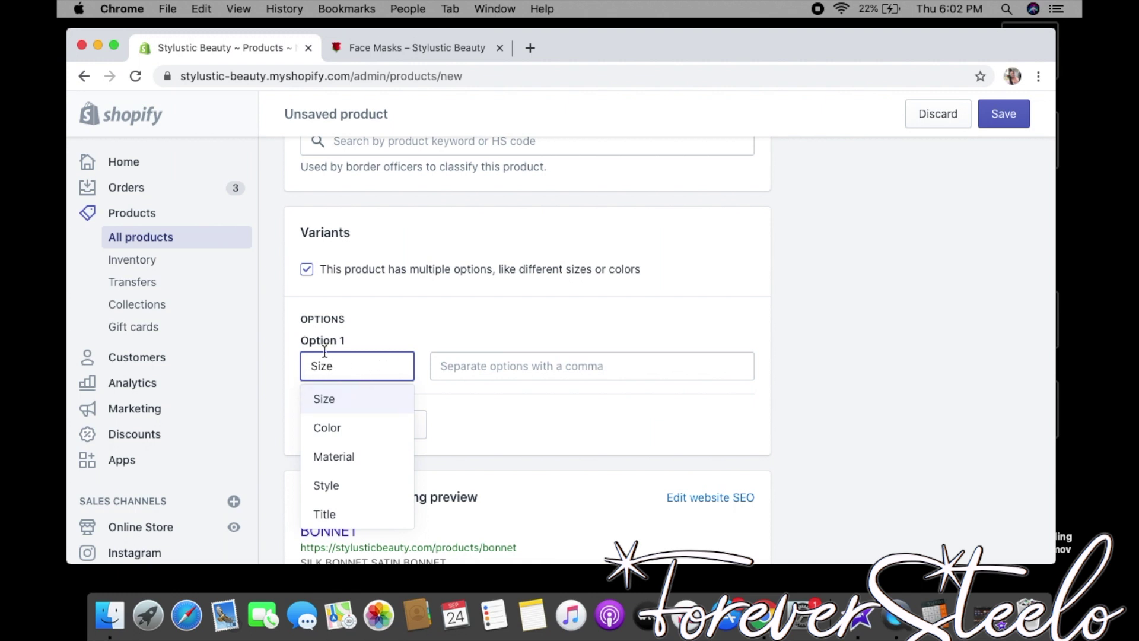
pyautogui.click(481, 370)
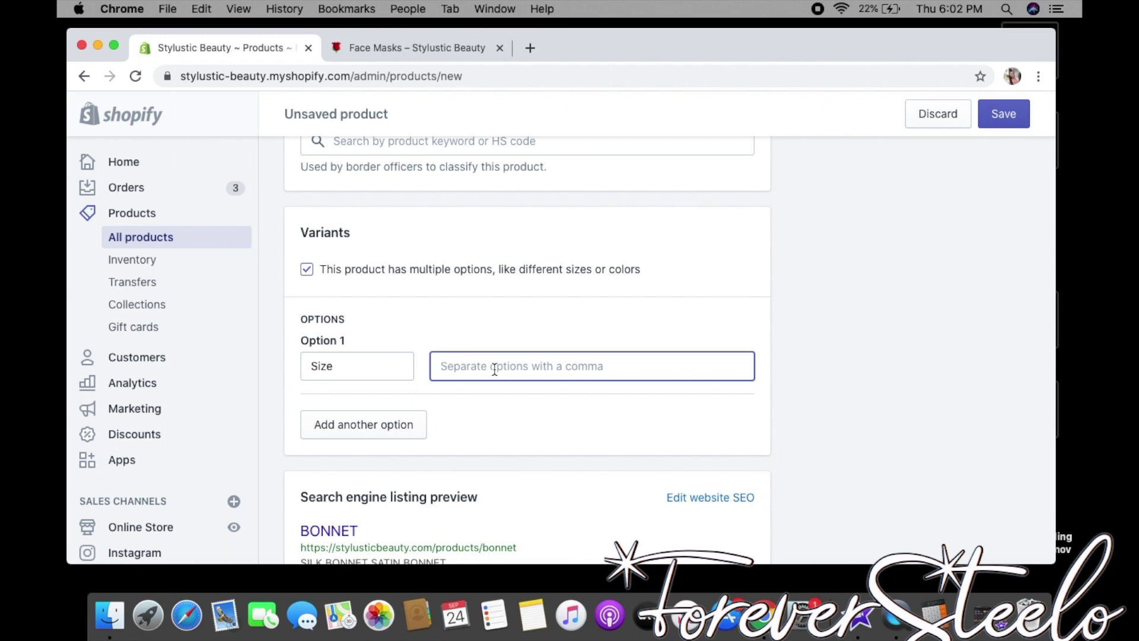
# Step: Discard the unsaved bonnet product and open the store's list of collections
pyautogui.click(951, 117)
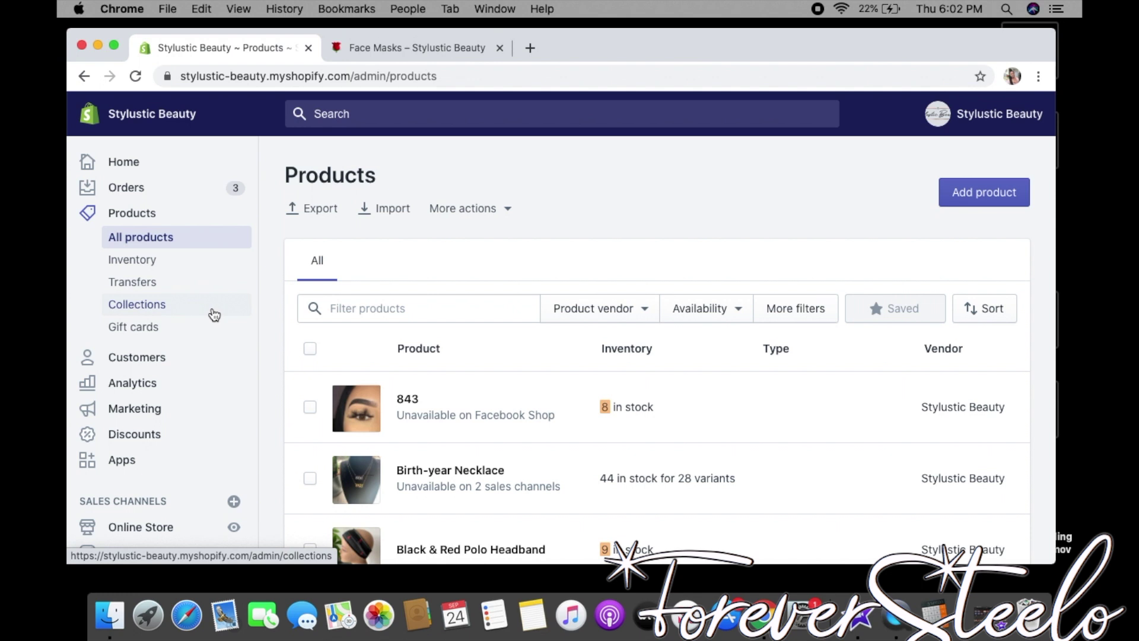
pyautogui.click(213, 312)
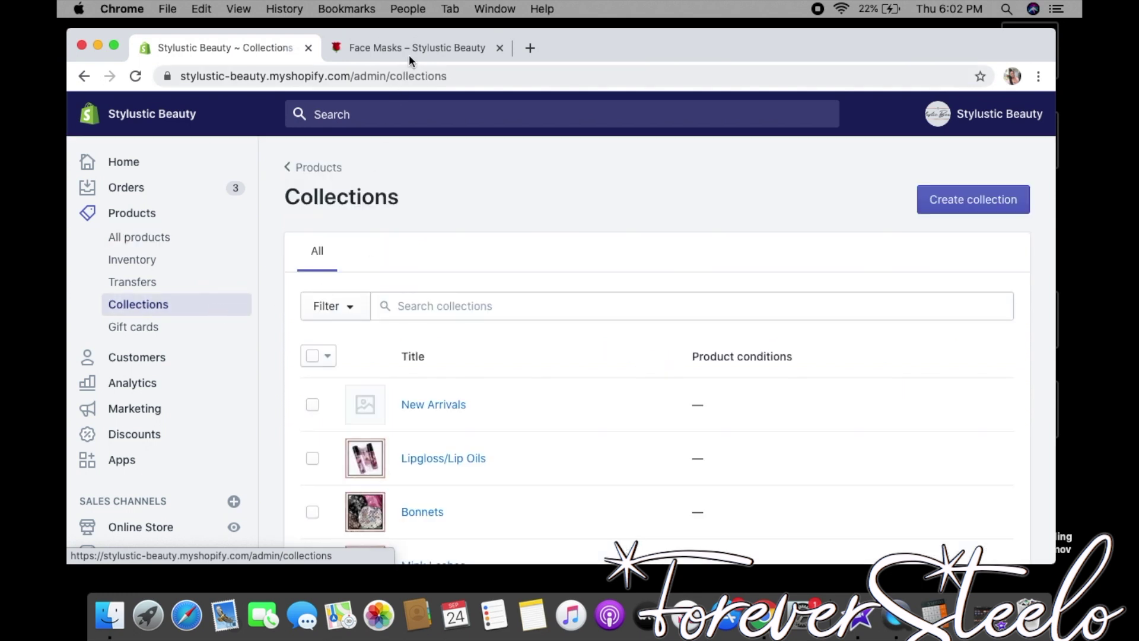
# Step: Examine how the collections are displayed on the storefront's home page, then return to the admin's collections list
pyautogui.click(409, 52)
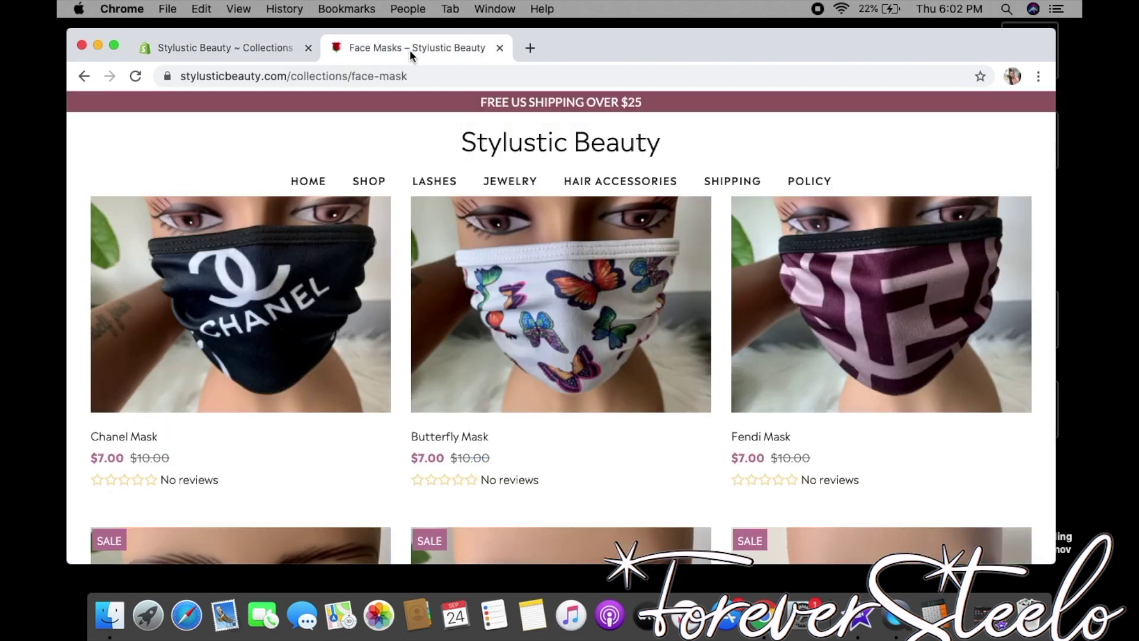
pyautogui.click(83, 76)
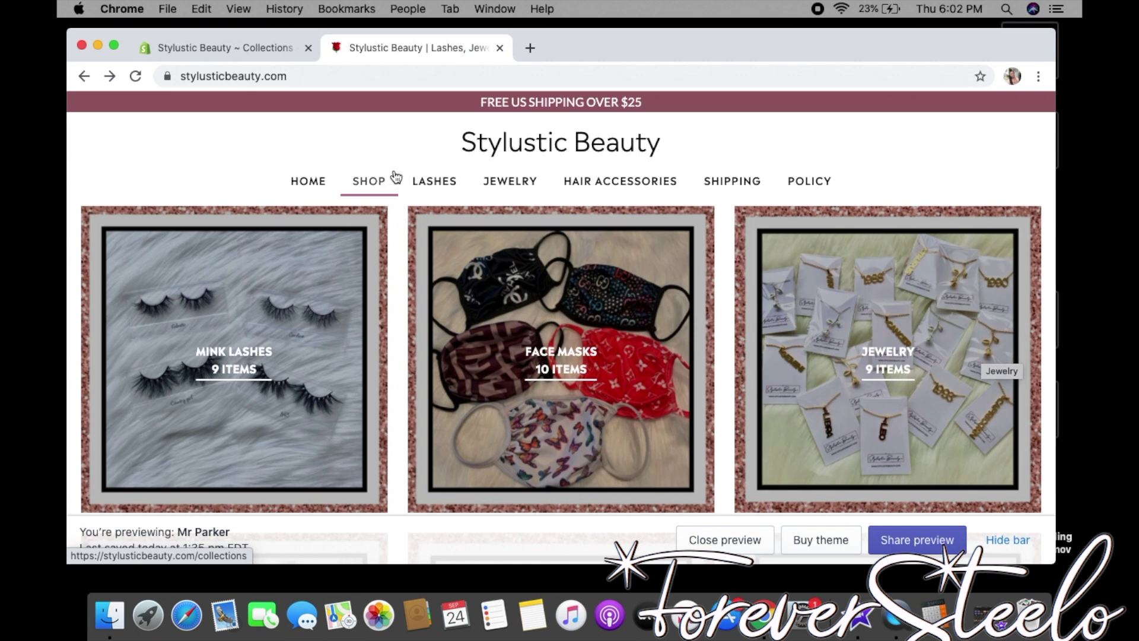
pyautogui.click(271, 50)
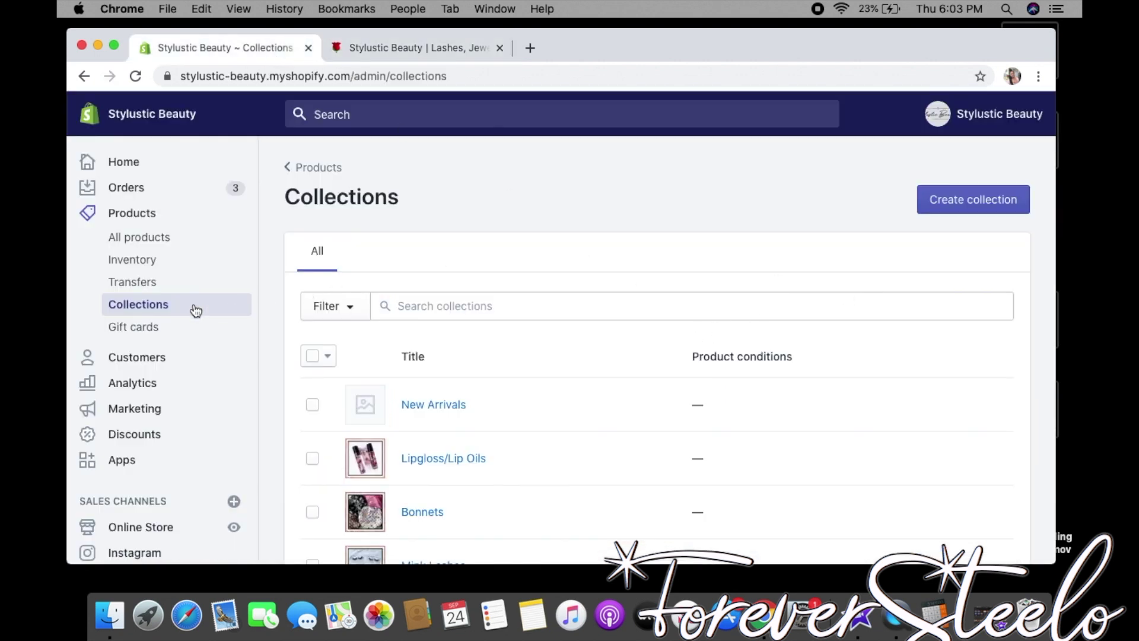
# Step: Start a new collection titled BONNETS, leaving its description empty
pyautogui.click(962, 204)
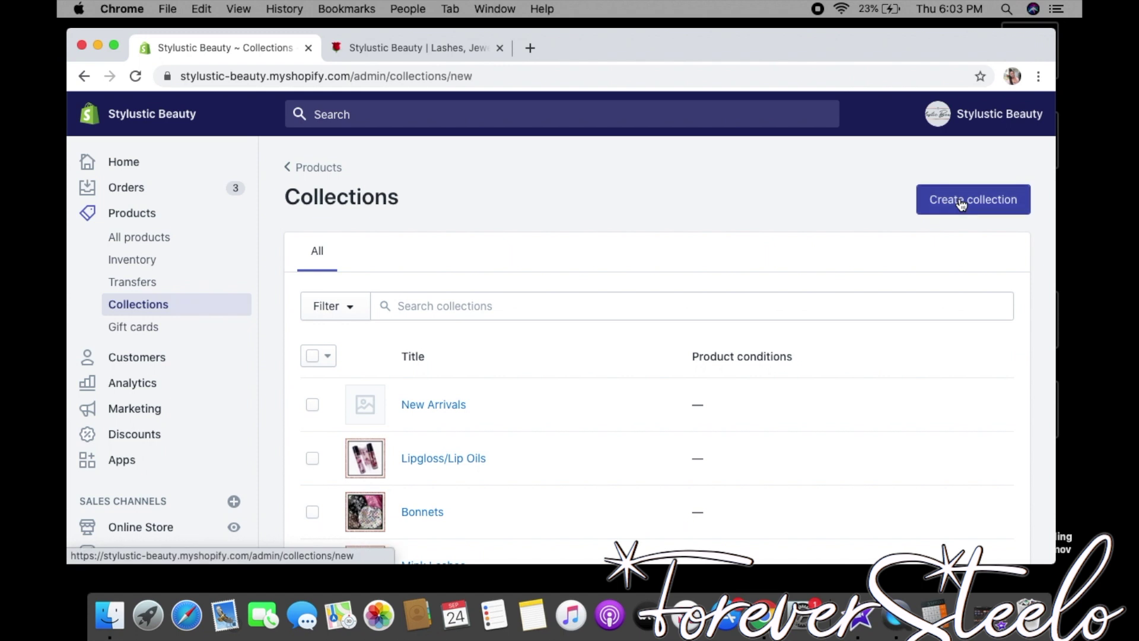
pyautogui.click(723, 278)
pyautogui.write('BONNETS')
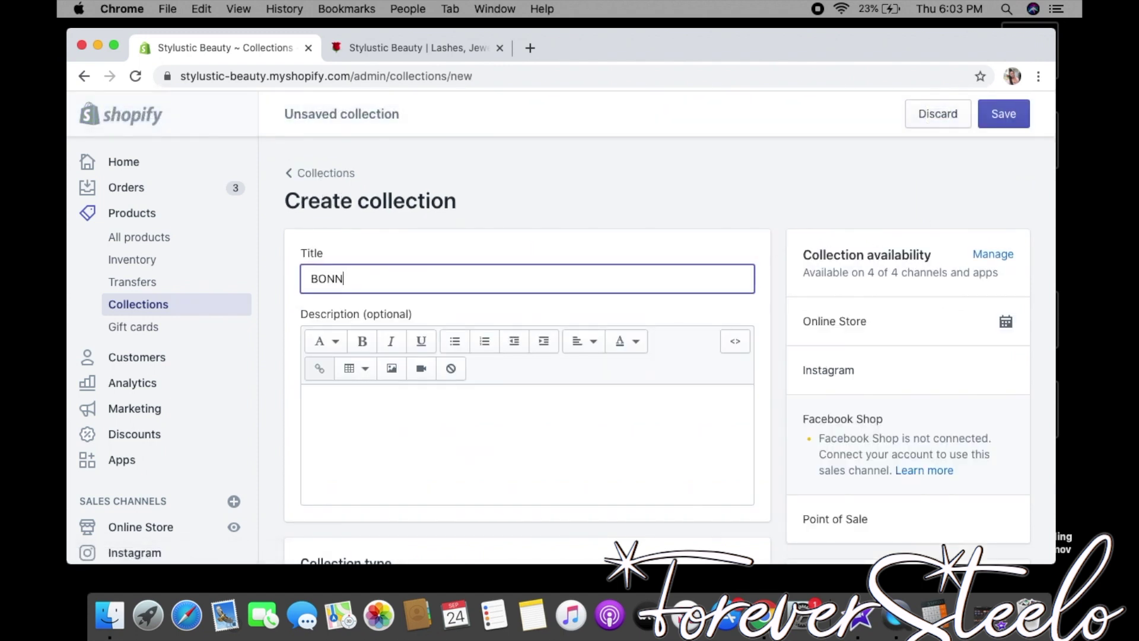
pyautogui.click(618, 457)
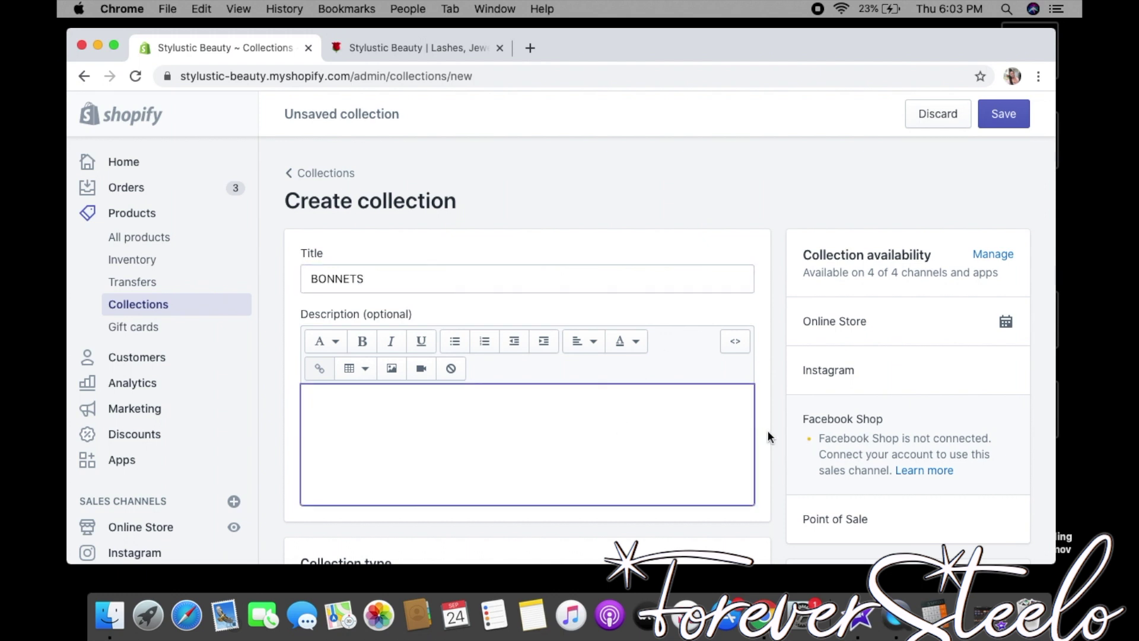
pyautogui.click(768, 429)
pyautogui.scroll(-8, 767, 430)
pyautogui.scroll(-4, 768, 432)
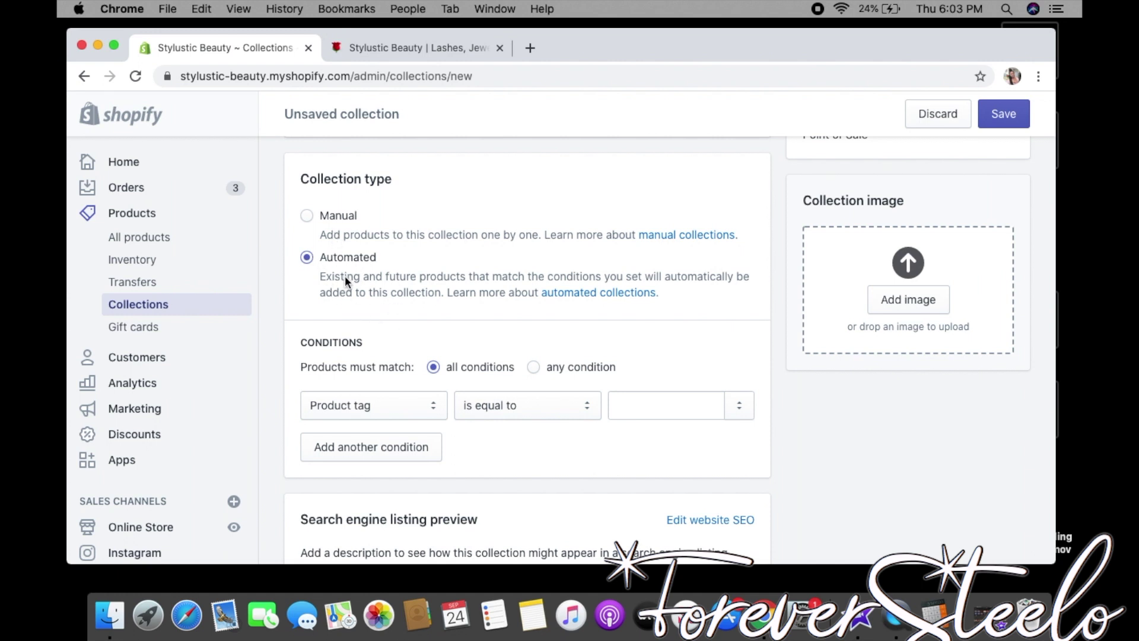
# Step: Switch the collection type to Manual and discard the unsaved BONNETS collection
pyautogui.click(305, 217)
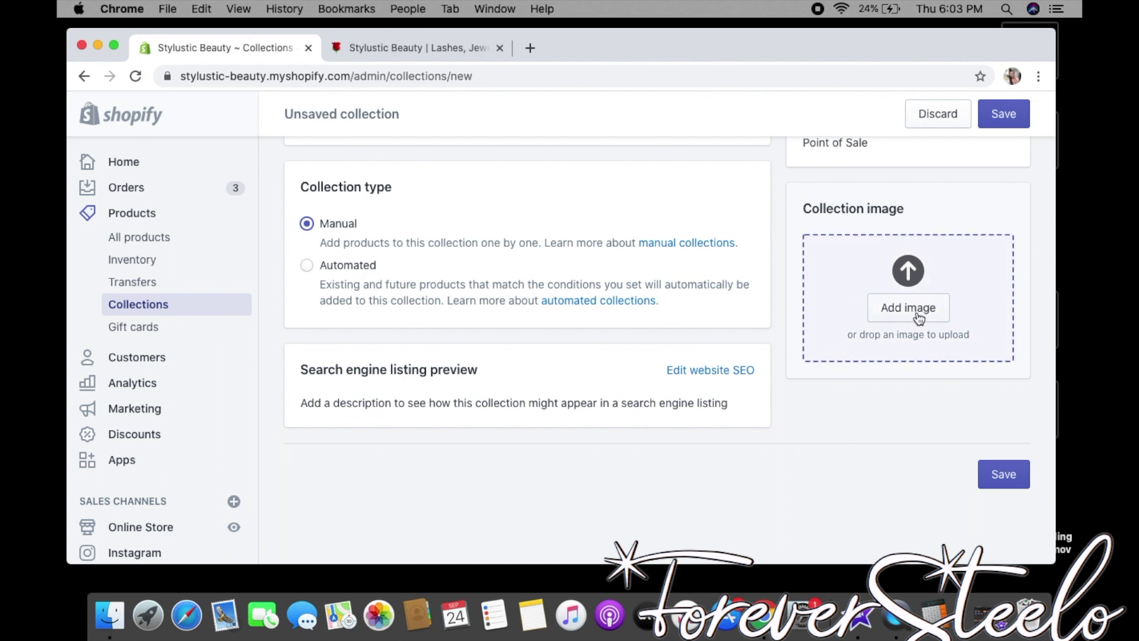
pyautogui.click(938, 113)
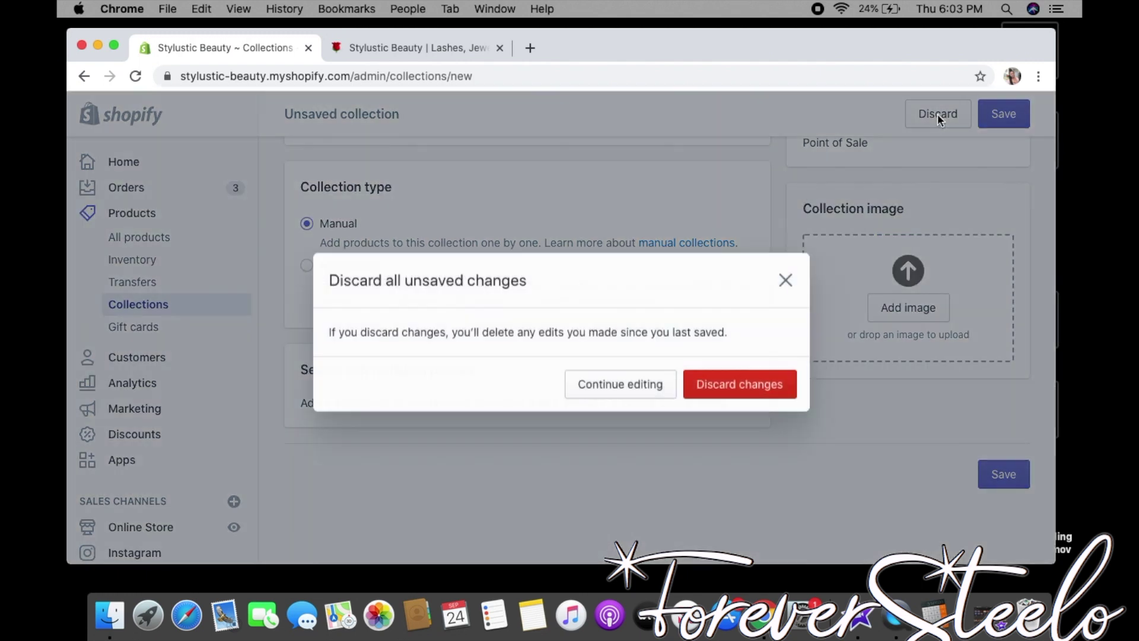
pyautogui.click(723, 377)
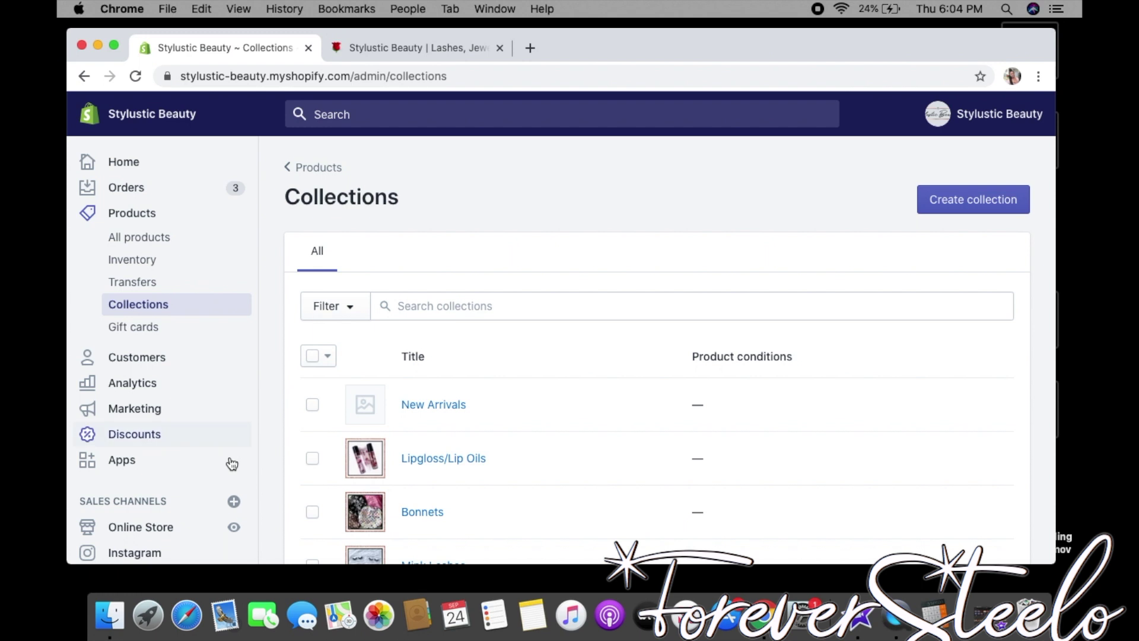
# Step: Go to the online store's themes and open the selection of free themes below the theme library
pyautogui.click(184, 534)
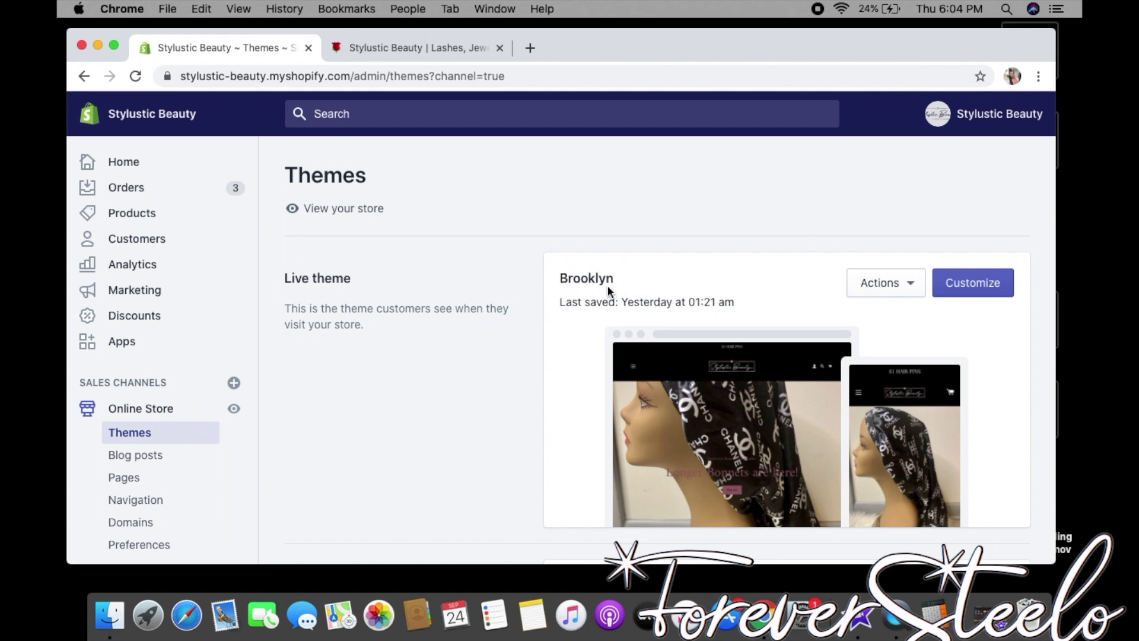
pyautogui.scroll(-6, 1041, 276)
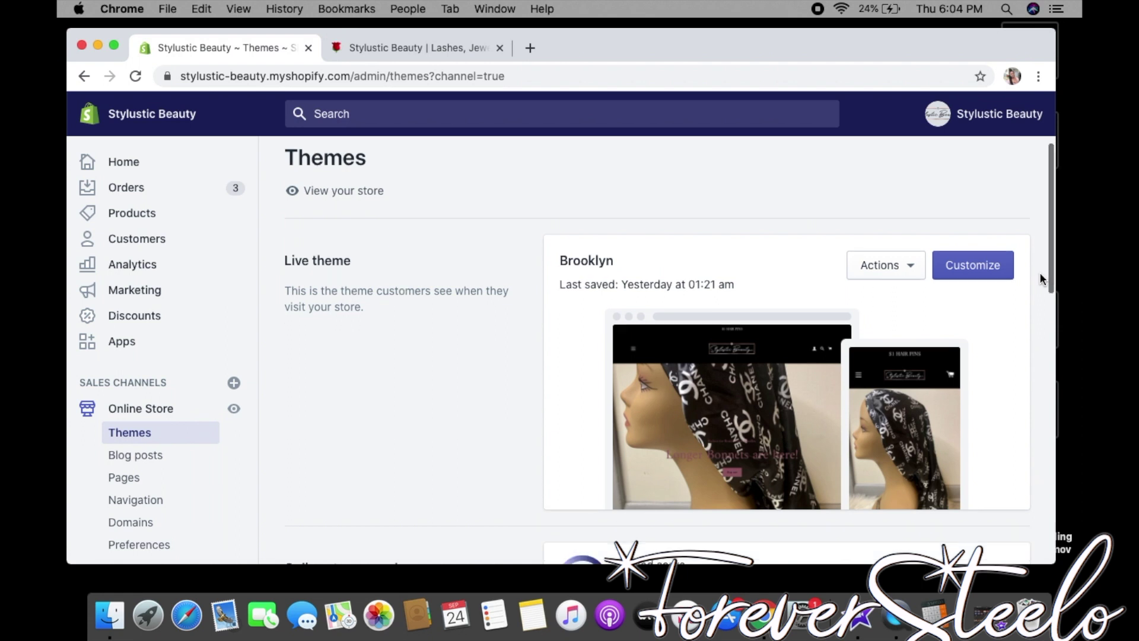
pyautogui.scroll(-6, 1041, 276)
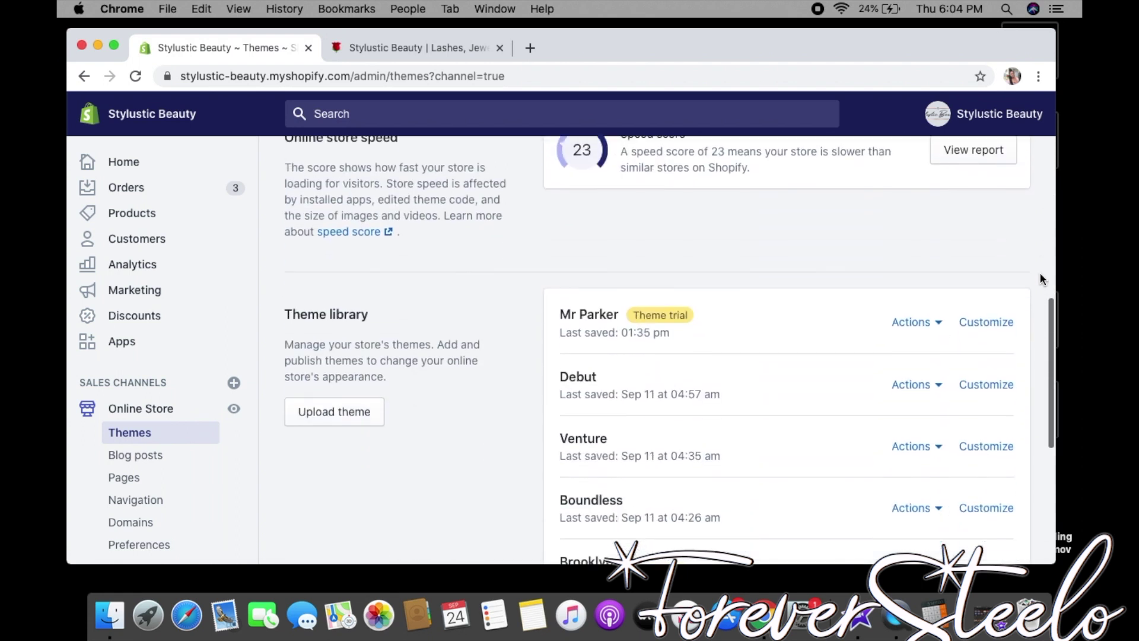
pyautogui.scroll(-1, 1041, 272)
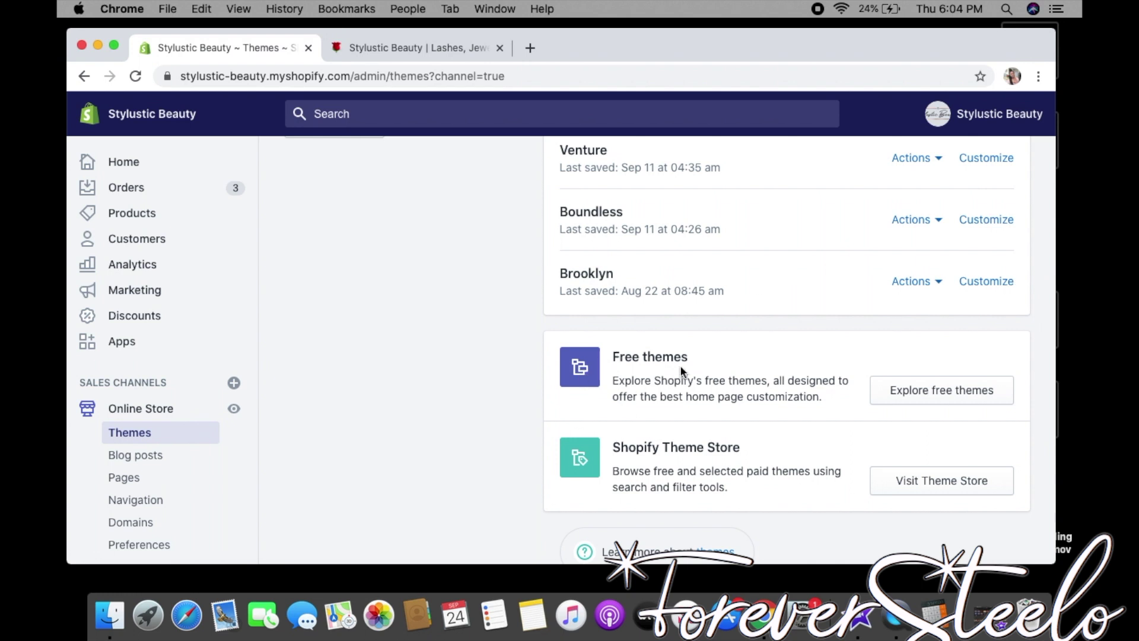
pyautogui.click(937, 392)
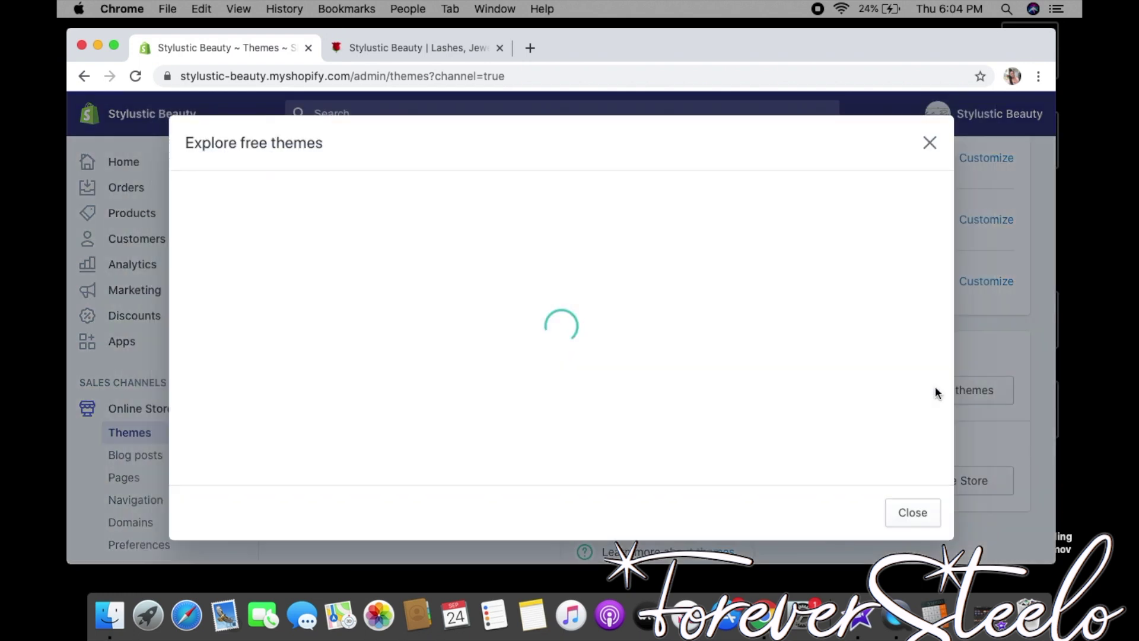
# Step: Examine the free themes on offer, comparing their preview layouts
pyautogui.scroll(-5, 944, 244)
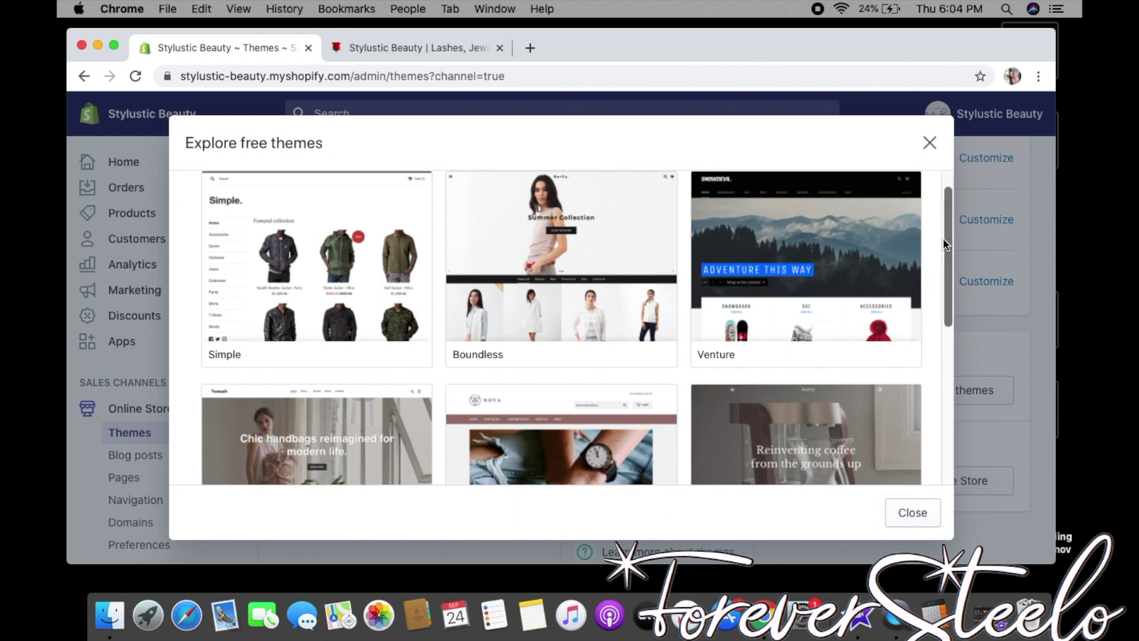
pyautogui.scroll(-3, 944, 244)
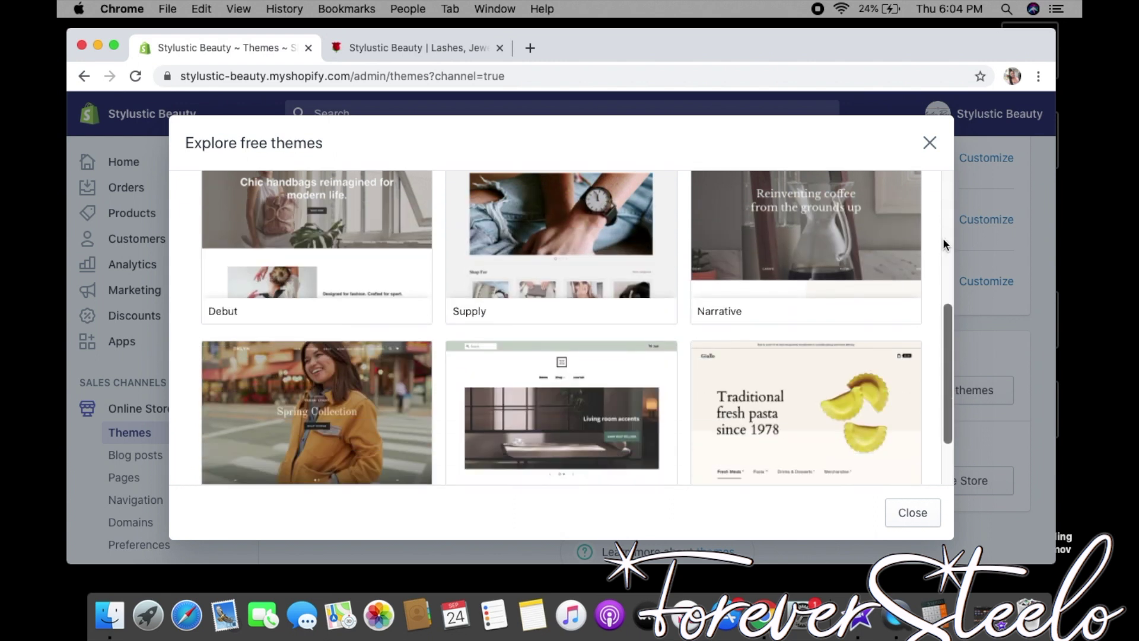
pyautogui.scroll(5, 944, 245)
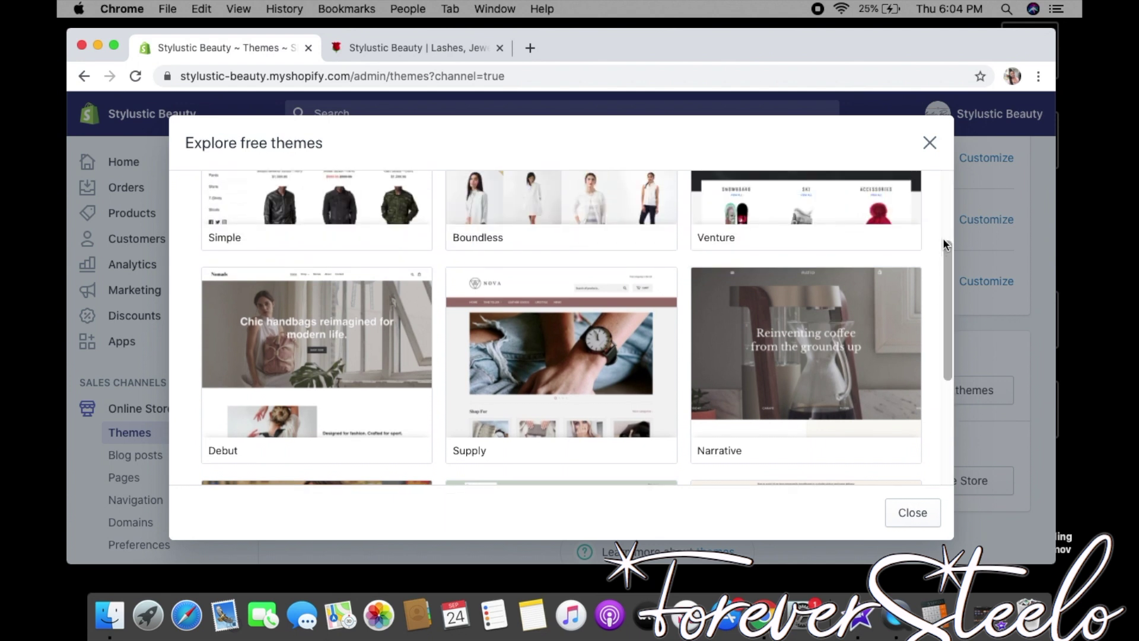
pyautogui.scroll(3, 945, 245)
pyautogui.scroll(1, 945, 245)
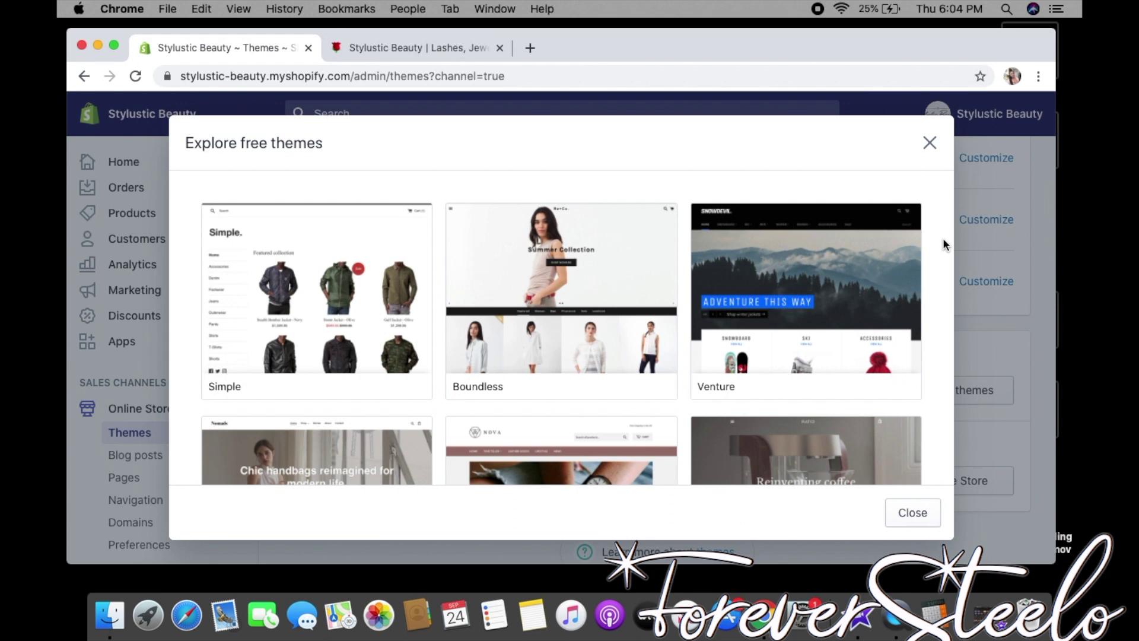
pyautogui.scroll(-1, 945, 245)
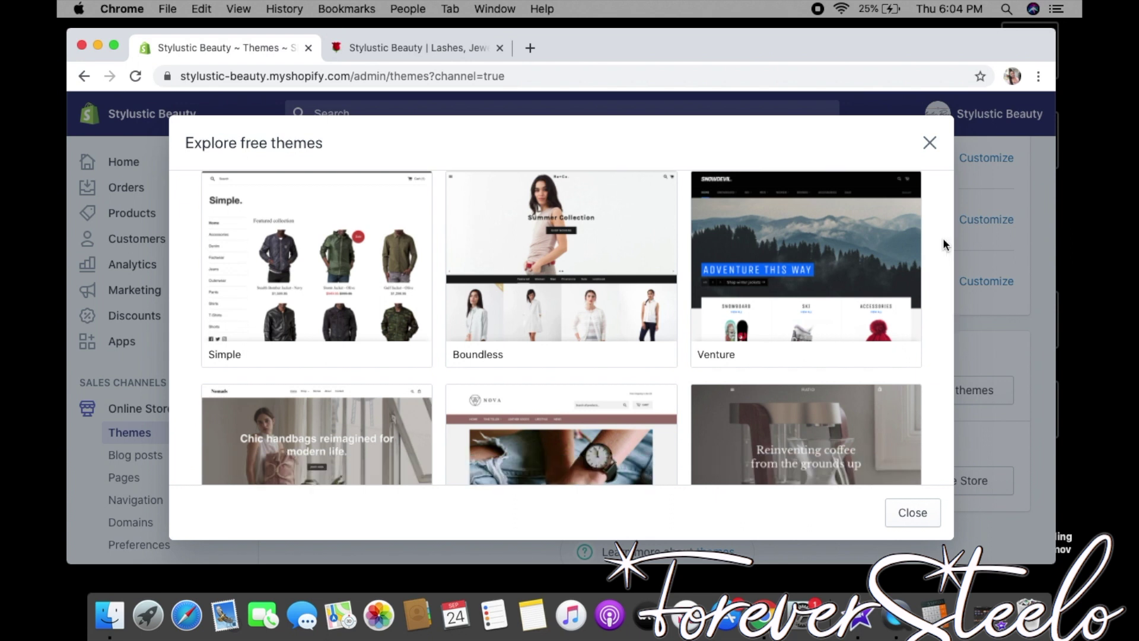
pyautogui.scroll(-8, 944, 244)
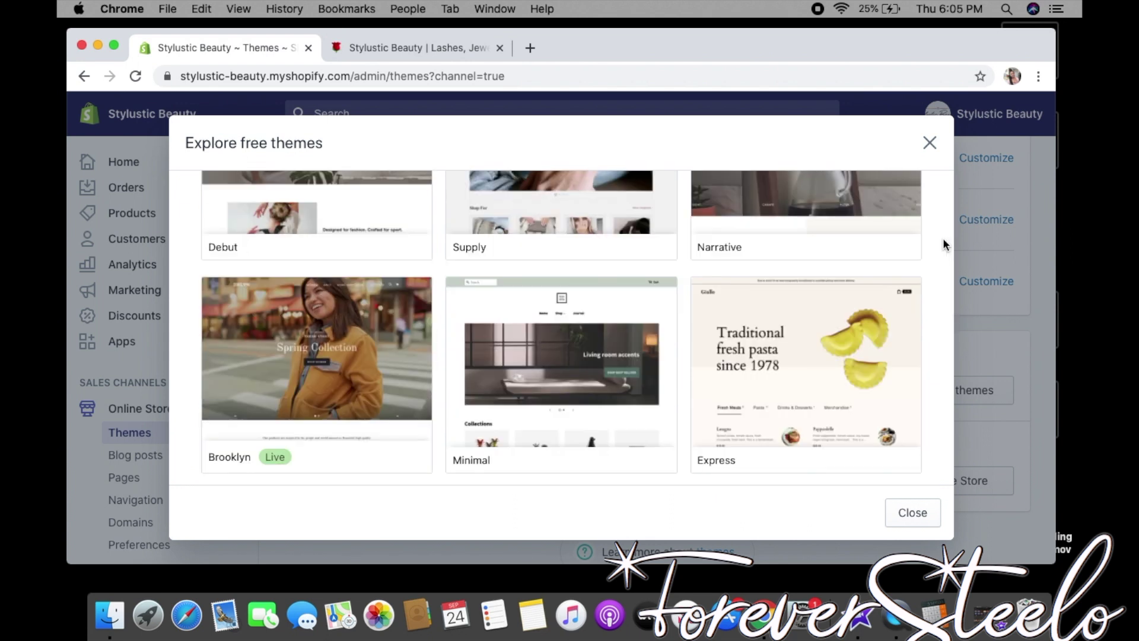
pyautogui.scroll(9, 944, 244)
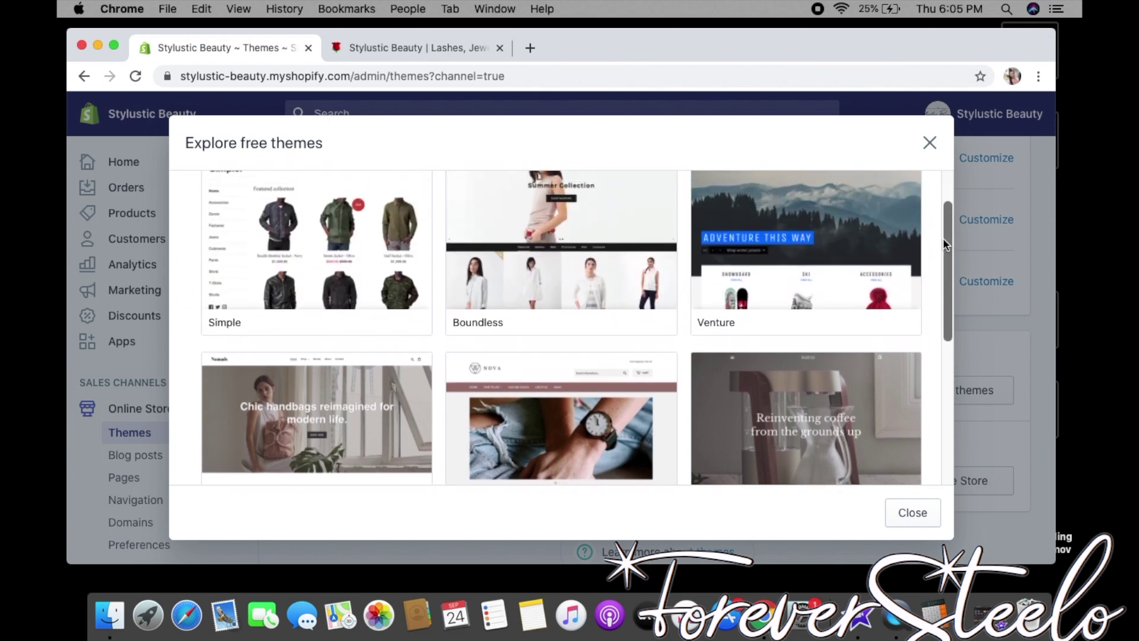
pyautogui.scroll(2, 944, 245)
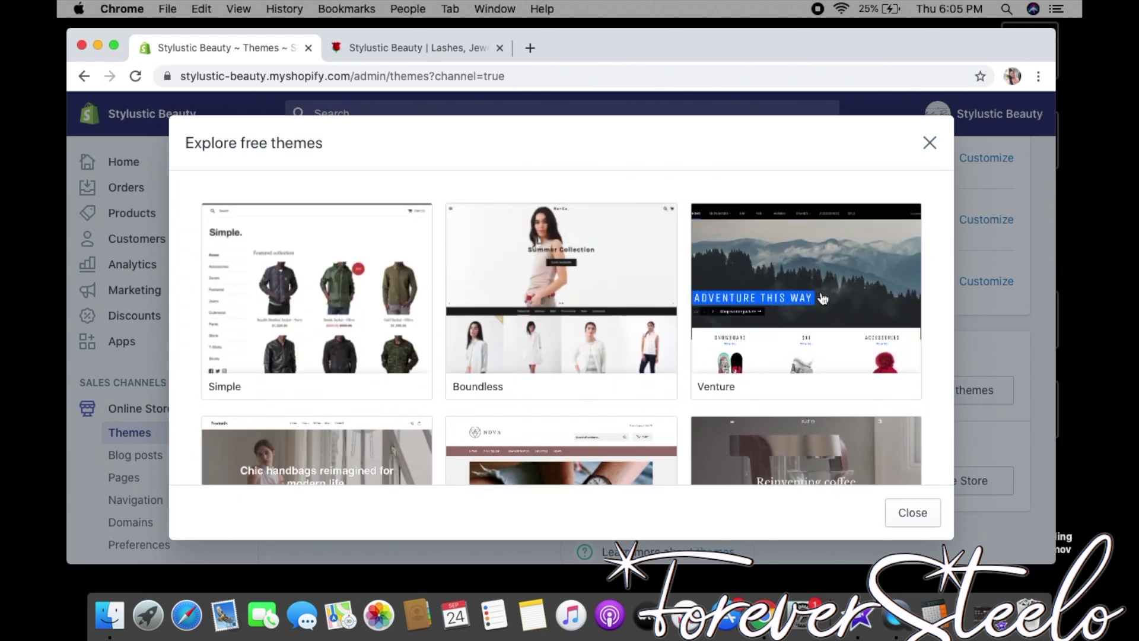
# Step: Add the free Venture theme to the theme library and open it for customization
pyautogui.click(822, 299)
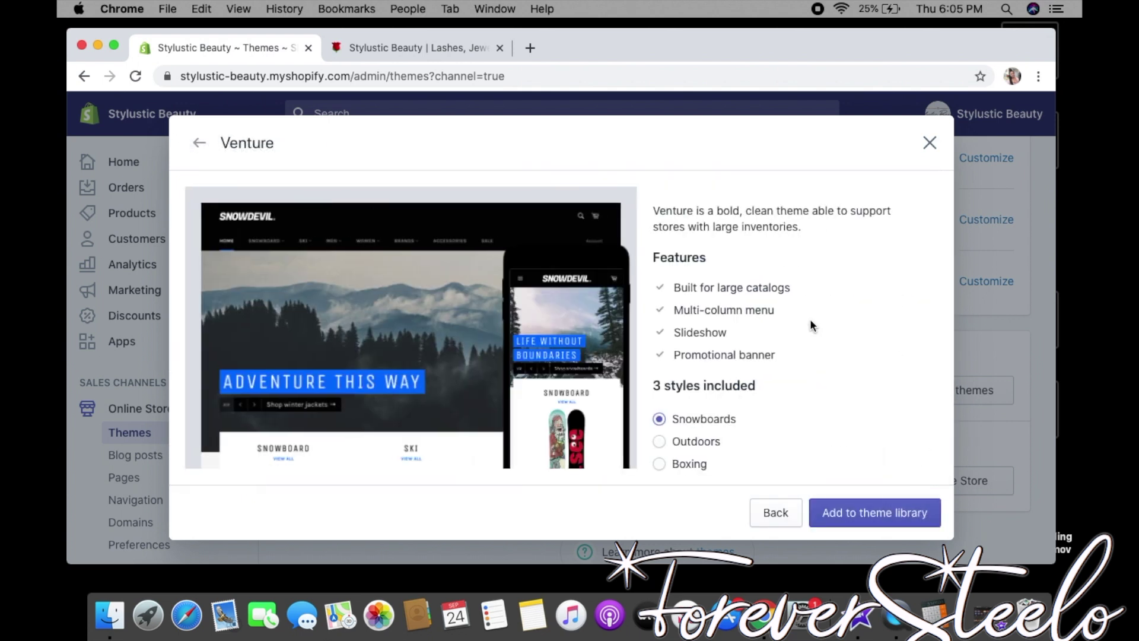
pyautogui.click(849, 515)
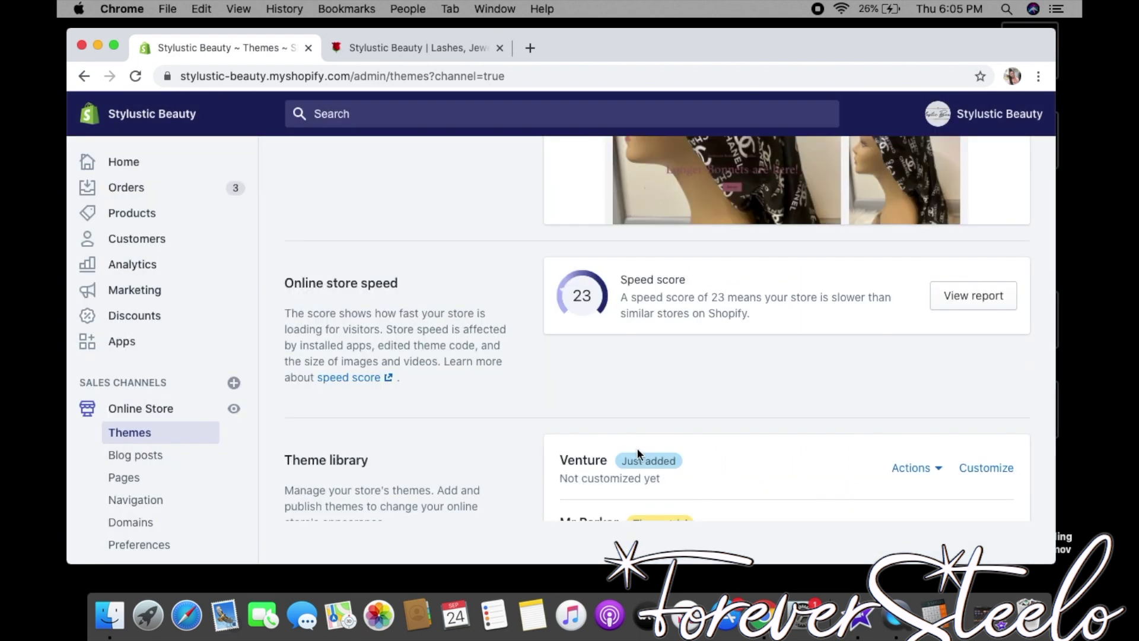
pyautogui.click(983, 470)
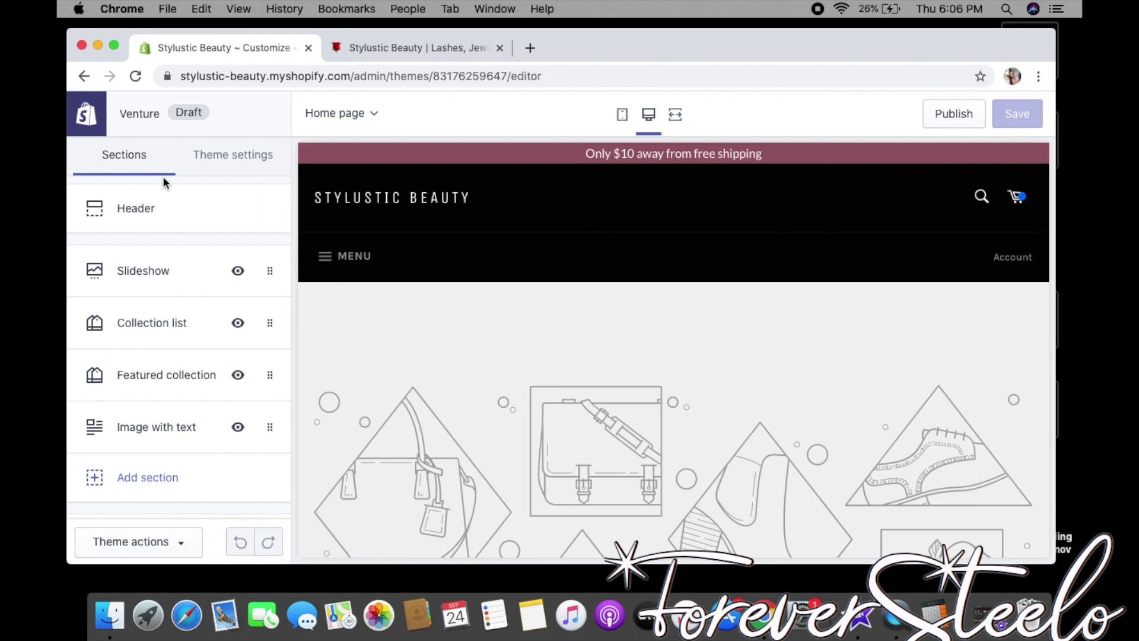
# Step: Set the framed Stylustic Beauty logo from the image library as the header's logo image
pyautogui.click(196, 223)
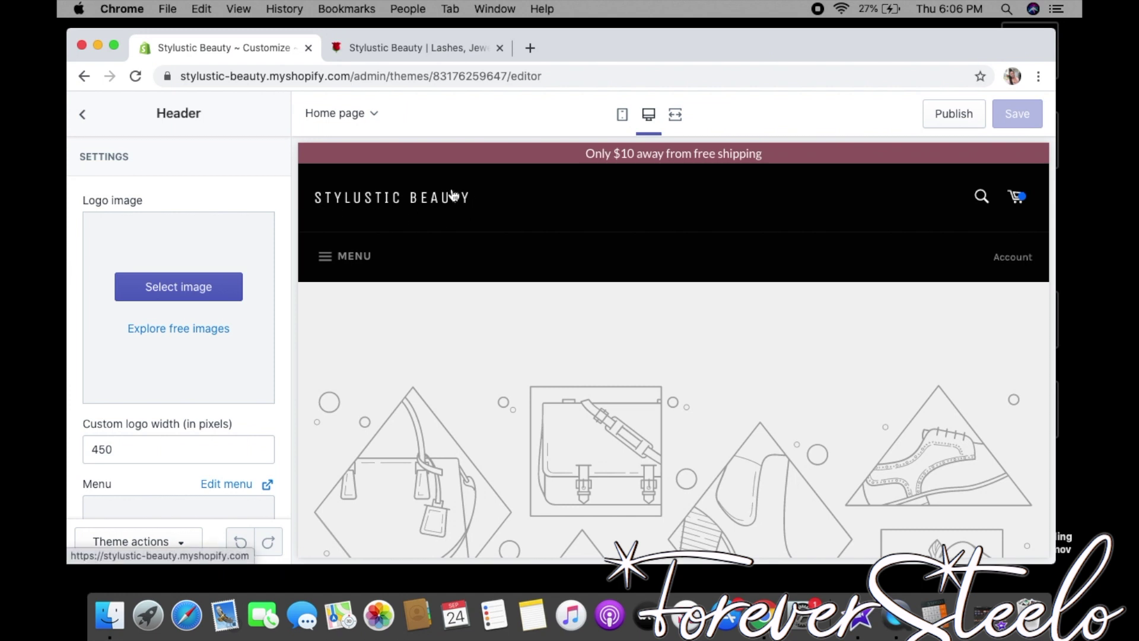
pyautogui.click(218, 298)
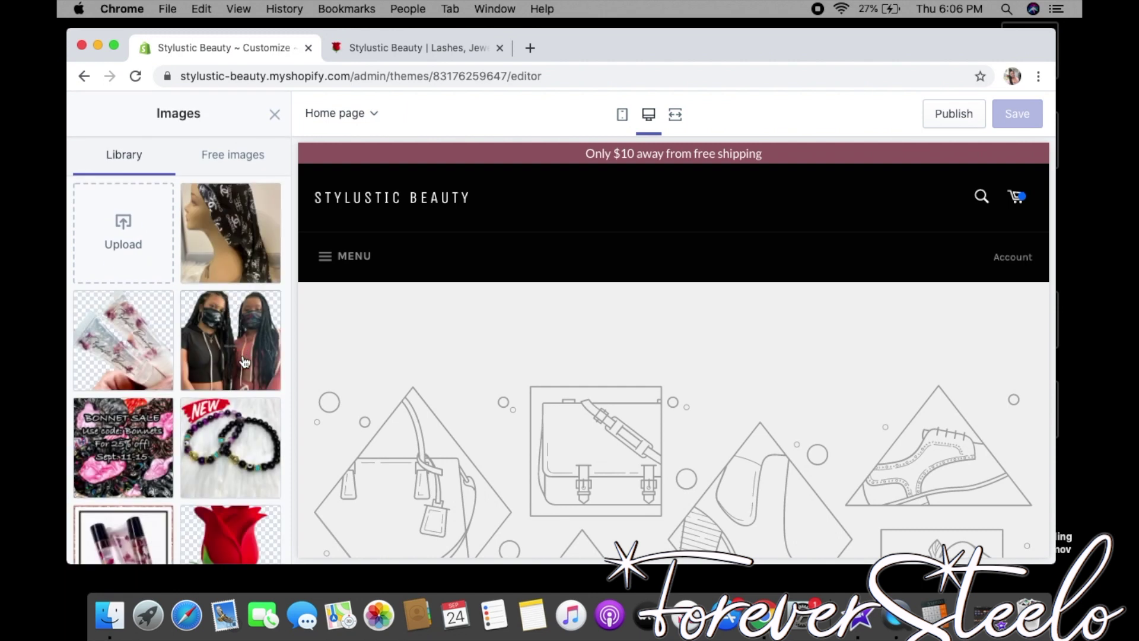
pyautogui.click(258, 453)
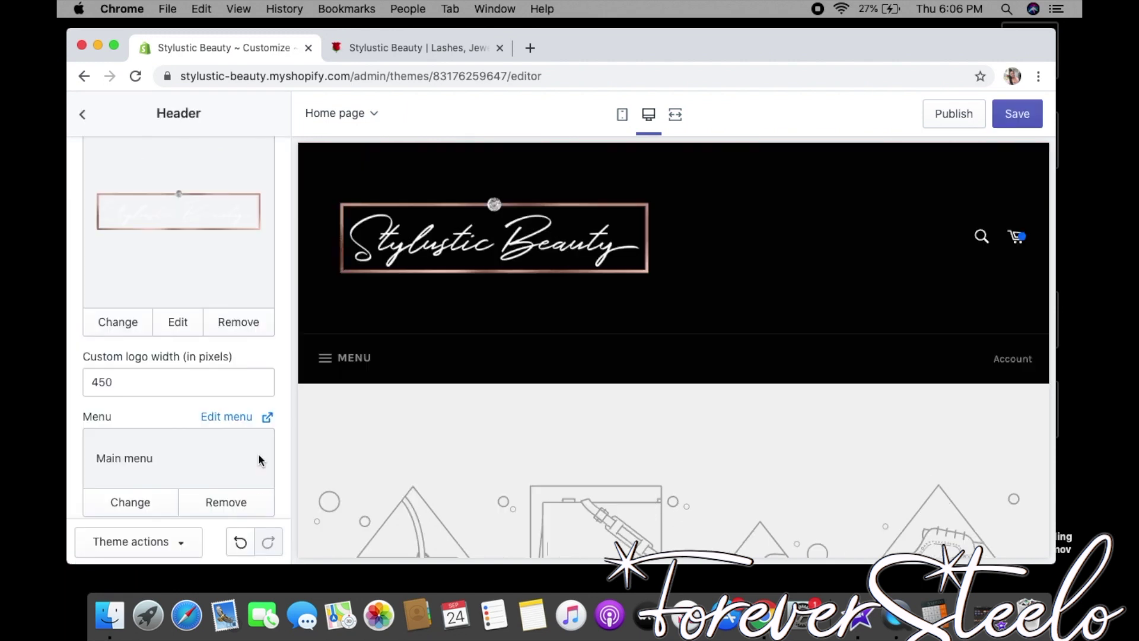
# Step: Set the header's custom logo width to 200 pixels and preview the storefront's expanded main menu
pyautogui.click(143, 386)
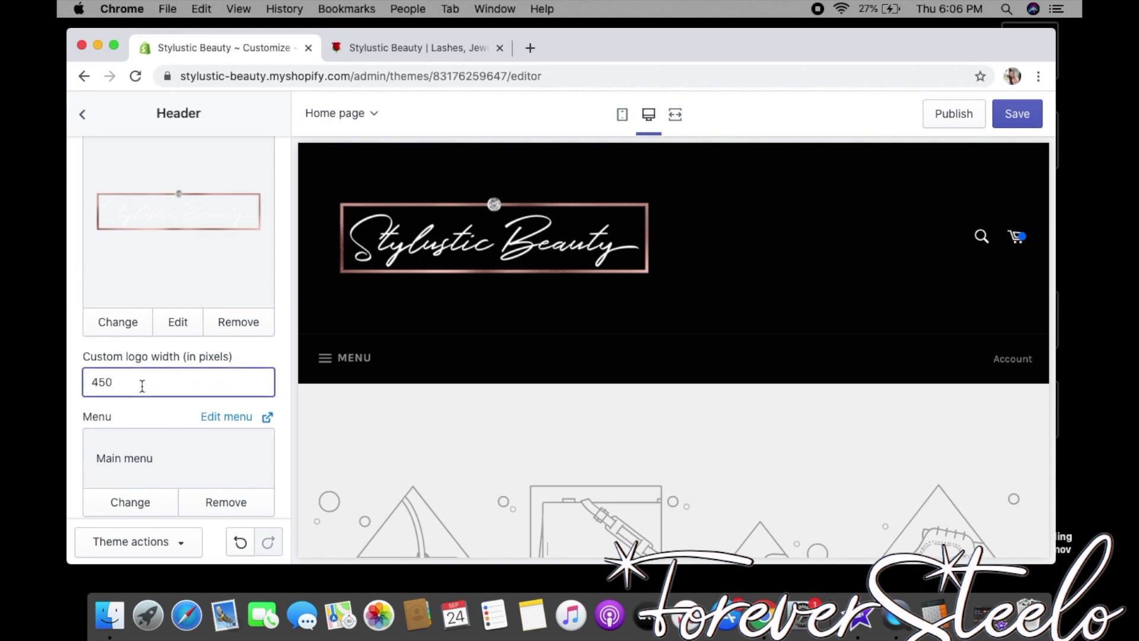
pyautogui.press('BackSpace')
pyautogui.press('BackSpace')
pyautogui.press('BackSpace')
pyautogui.write('200')
pyautogui.moveTo(283, 373); pyautogui.dragTo(108, 276)
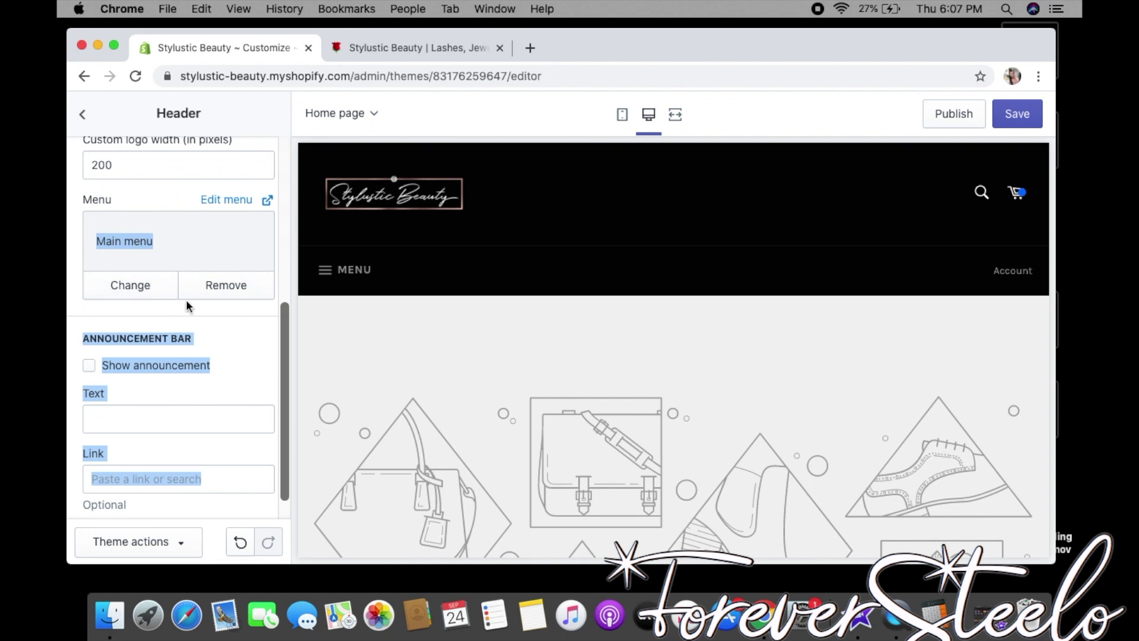
pyautogui.click(324, 278)
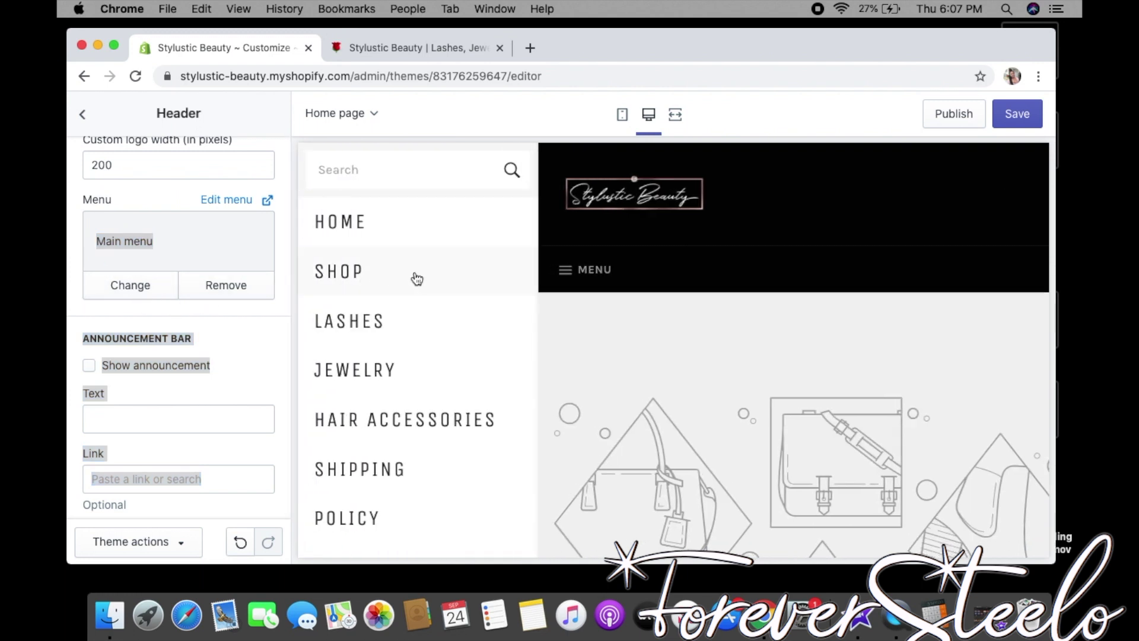
# Step: Show the header's announcement bar with the text "30% OFF SITEWIDE"
pyautogui.click(89, 370)
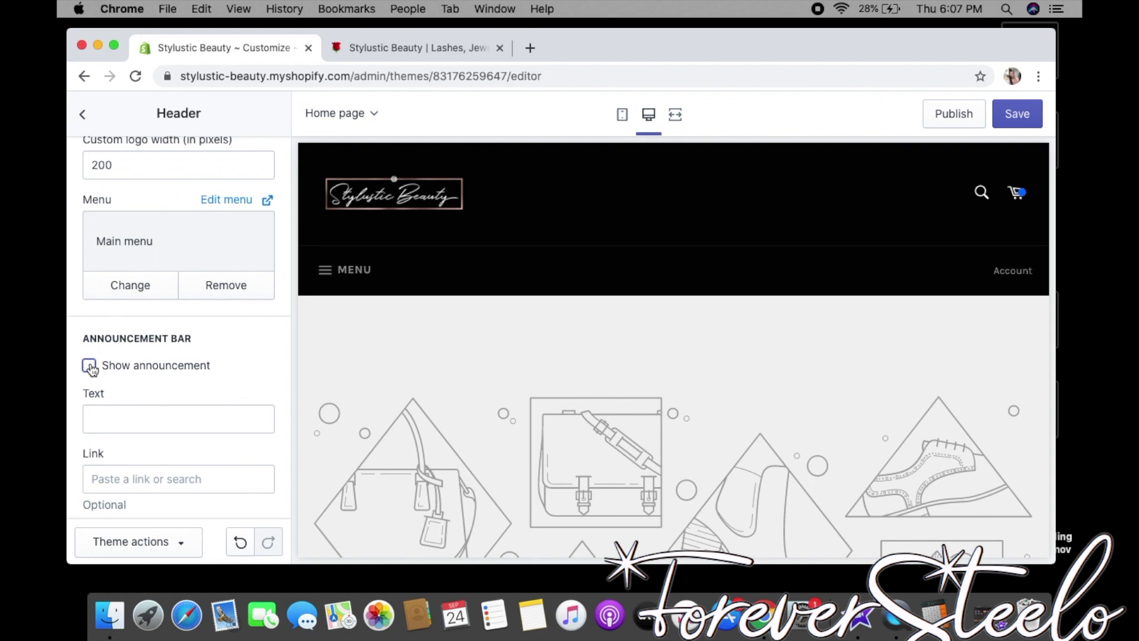
pyautogui.click(119, 414)
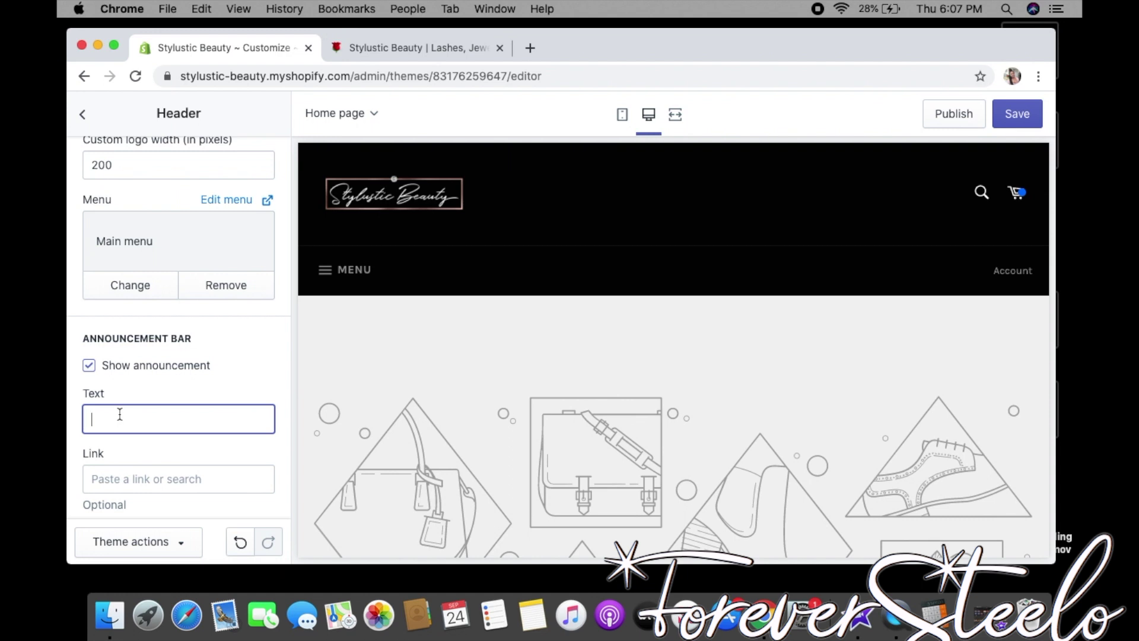
pyautogui.write('30% OFF')
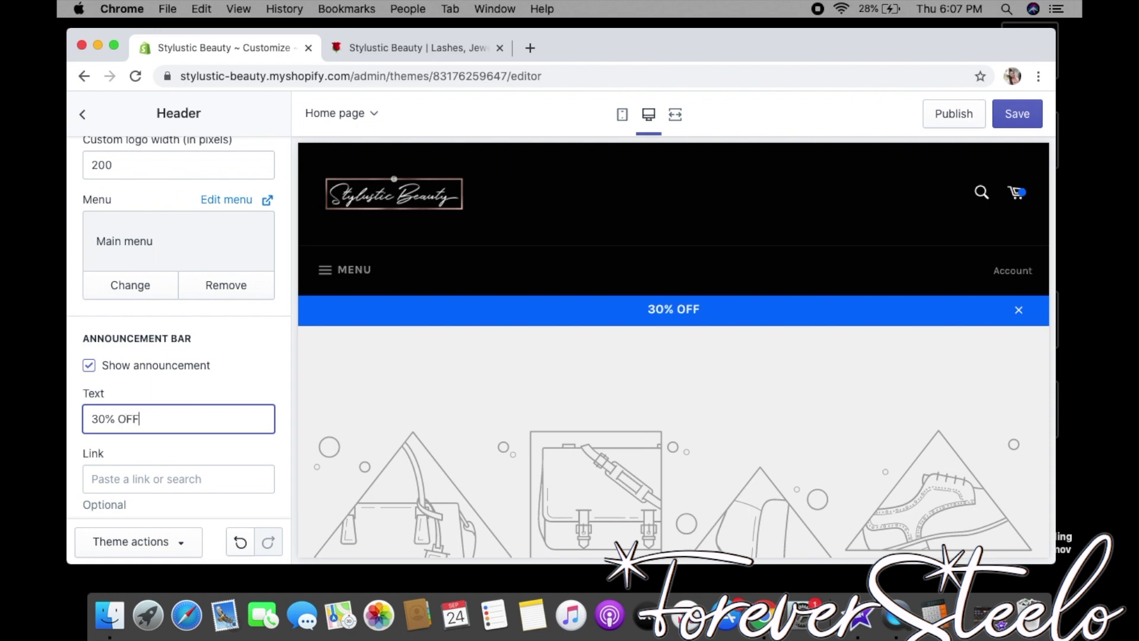
pyautogui.write(' SITEWIDE')
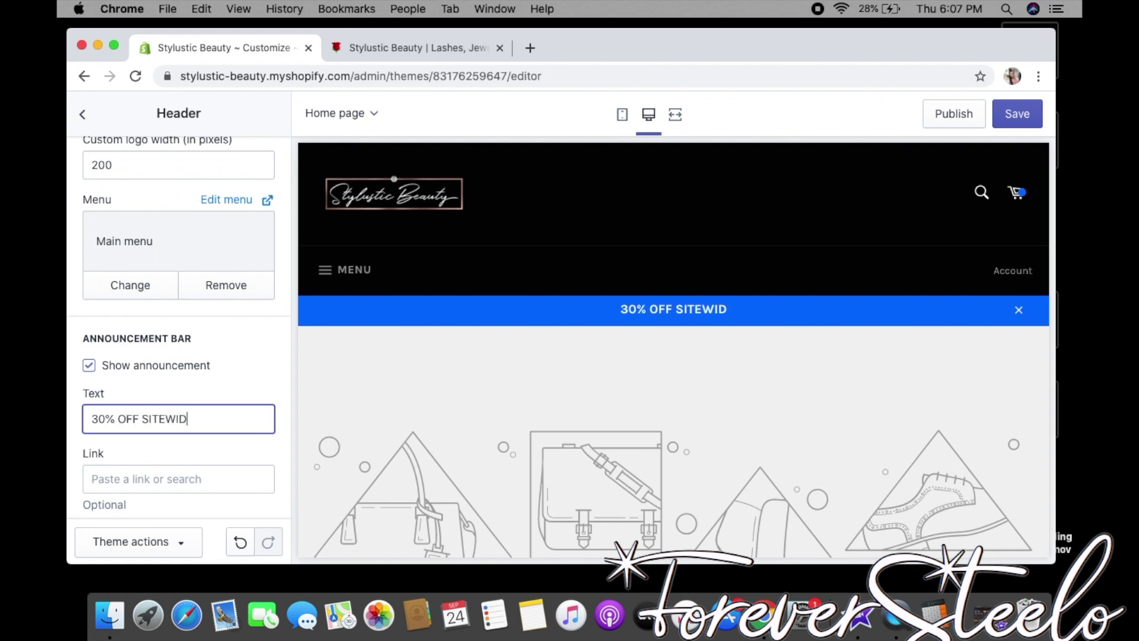
# Step: Link the announcement bar to the Bonnets collection
pyautogui.click(142, 485)
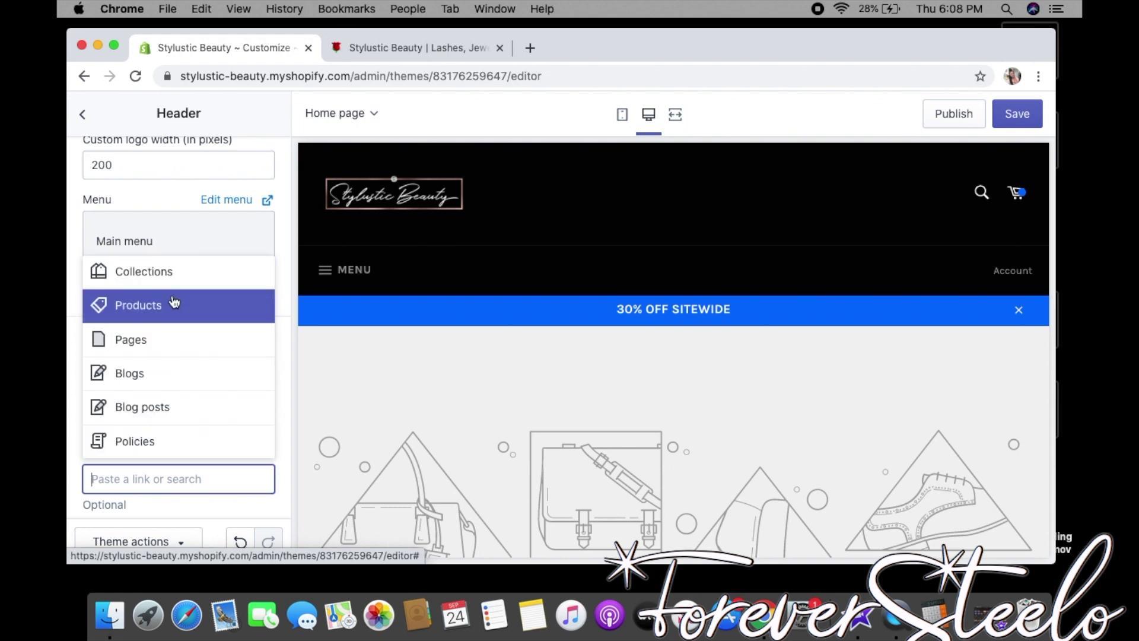
pyautogui.click(174, 274)
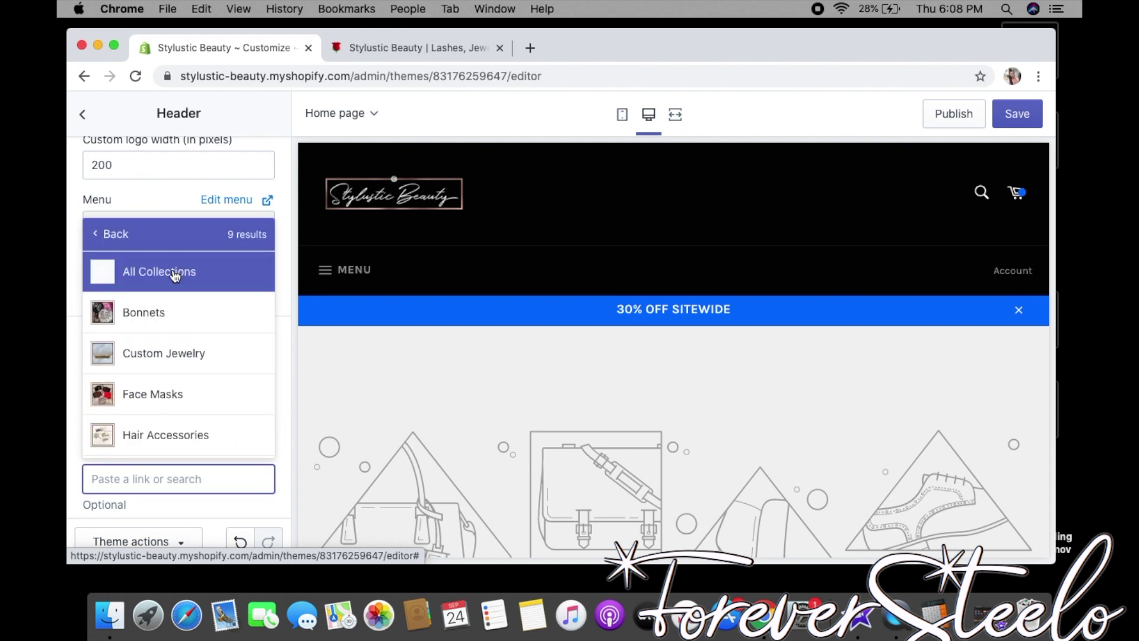
pyautogui.click(259, 311)
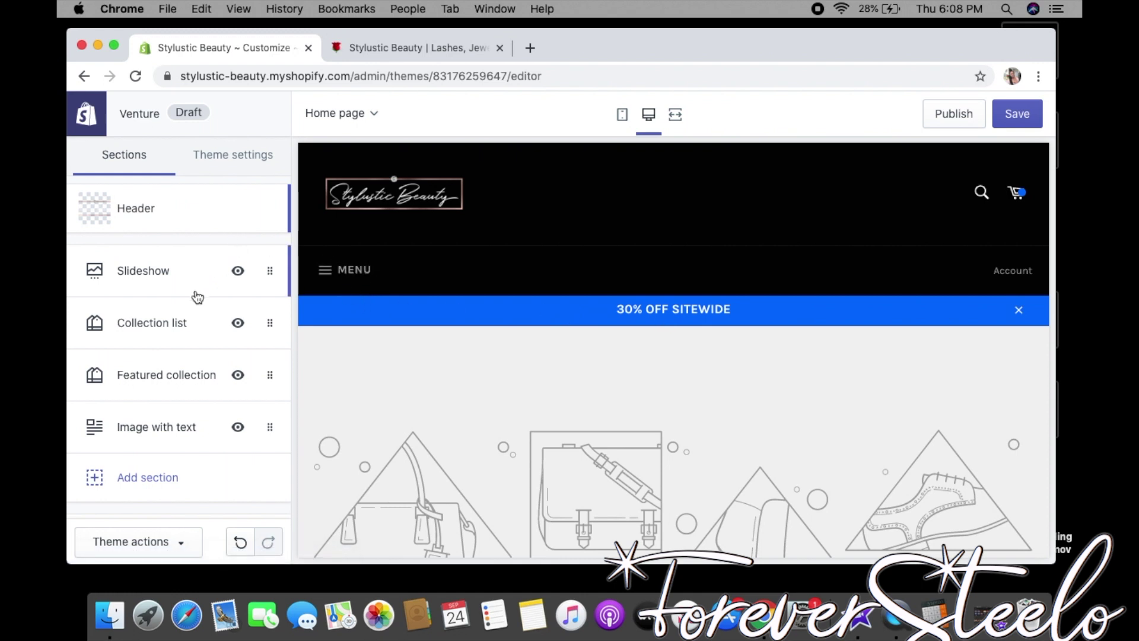
# Step: Set the home page slideshow's slide height to Adapt to first image
pyautogui.click(270, 274)
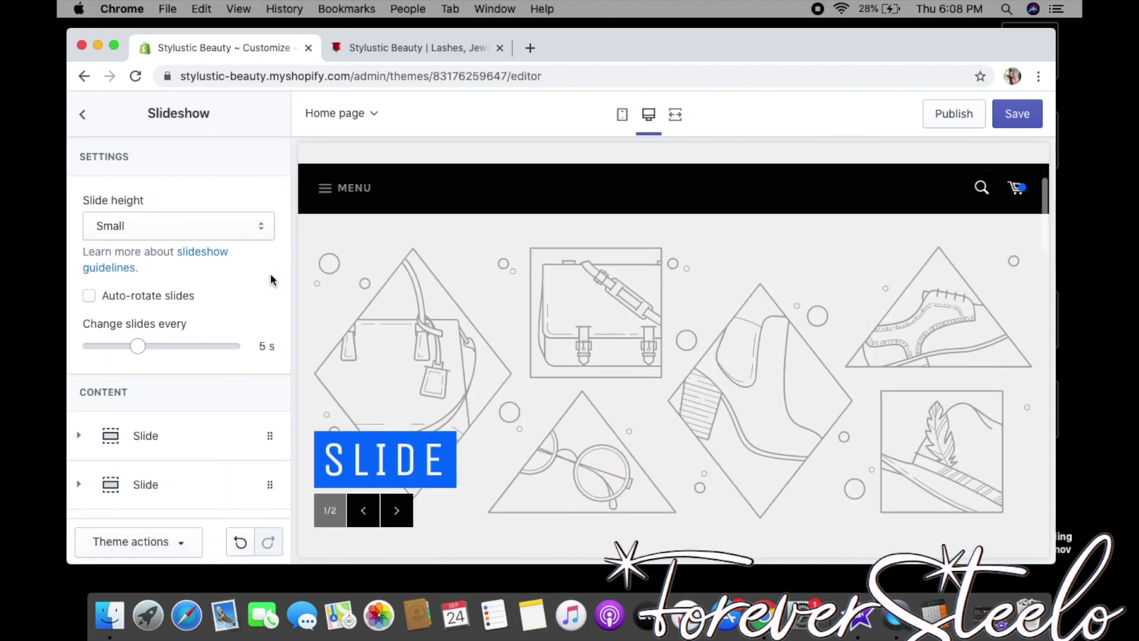
pyautogui.click(248, 228)
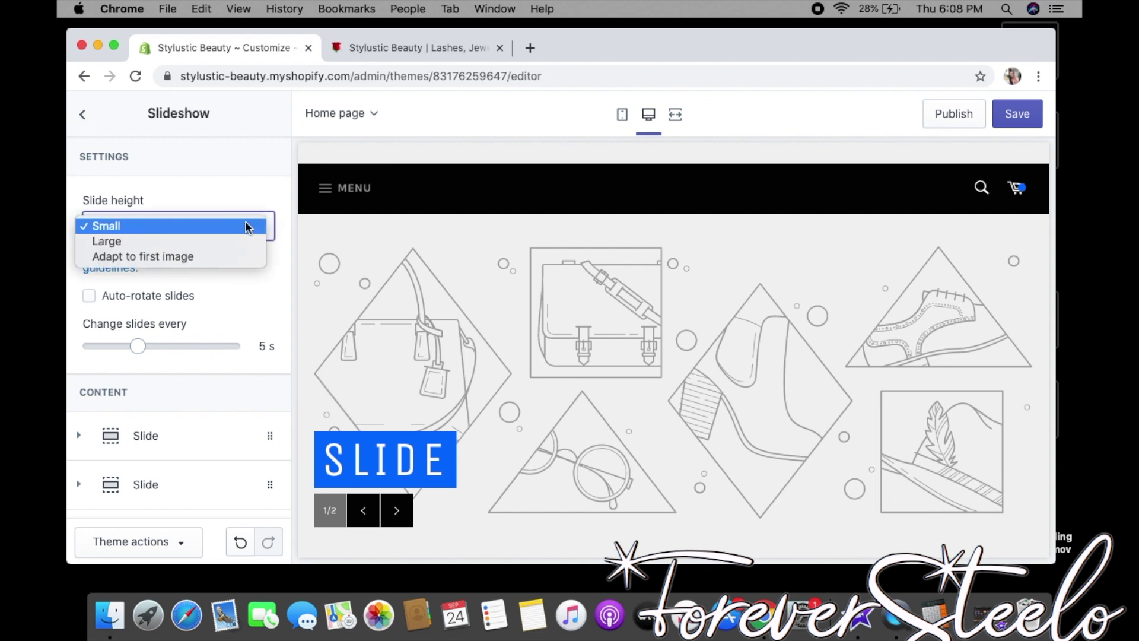
pyautogui.click(223, 260)
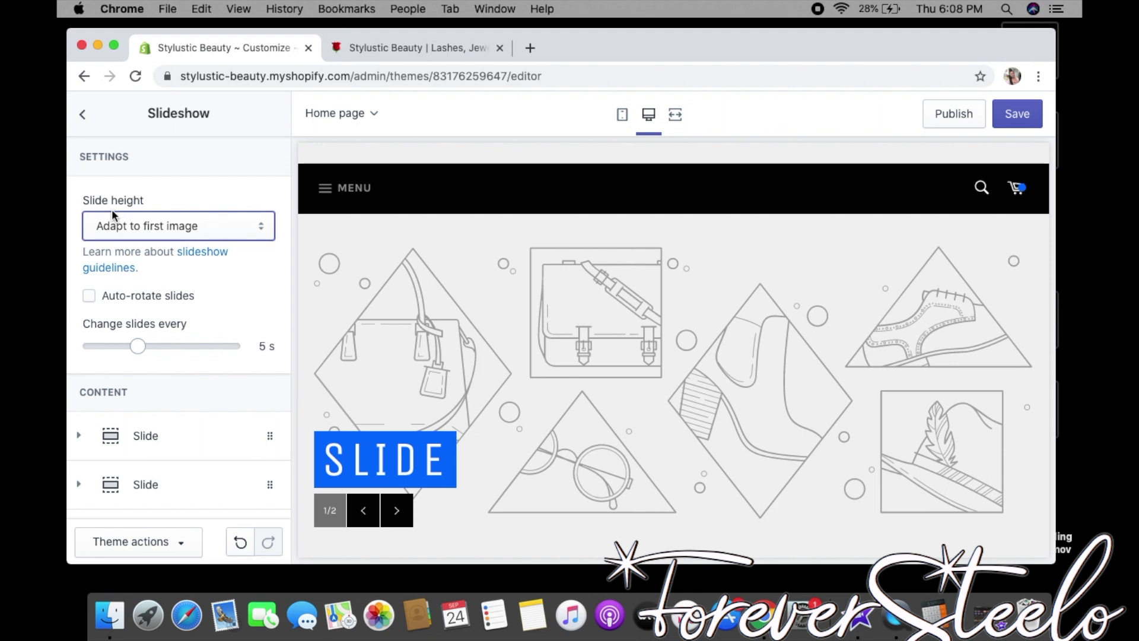
# Step: Turn on auto-rotation for the slideshow and set its slides to change every 3 seconds
pyautogui.click(89, 295)
pyautogui.moveTo(128, 349); pyautogui.dragTo(89, 346)
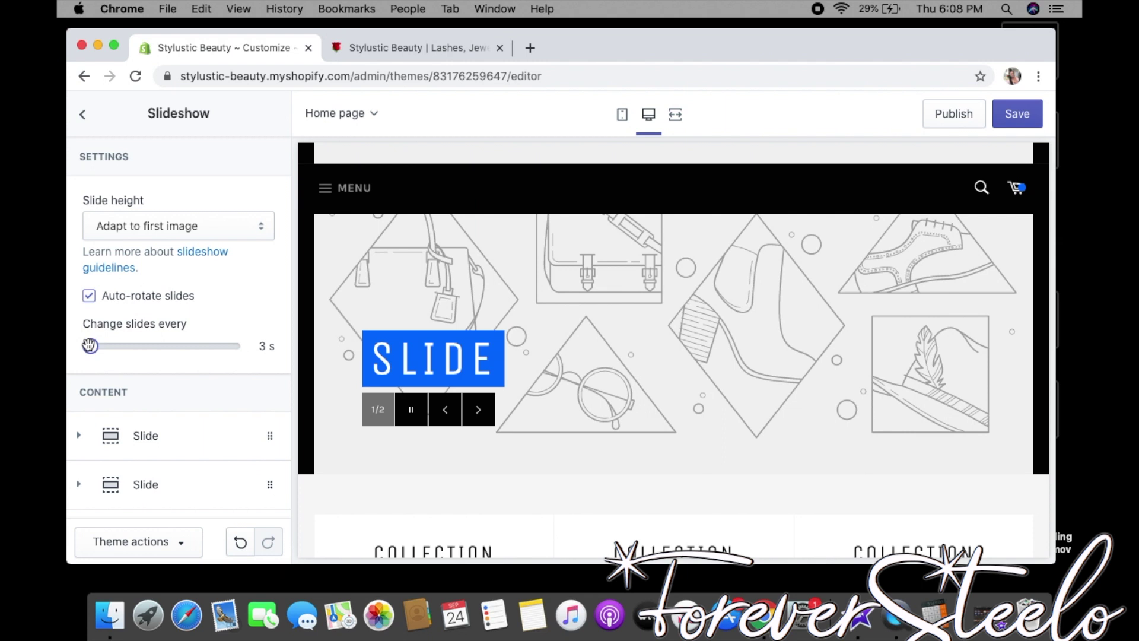
# Step: Set the first slide's image to the library photo of the mannequin wearing a black Chanel-print bonnet
pyautogui.click(270, 443)
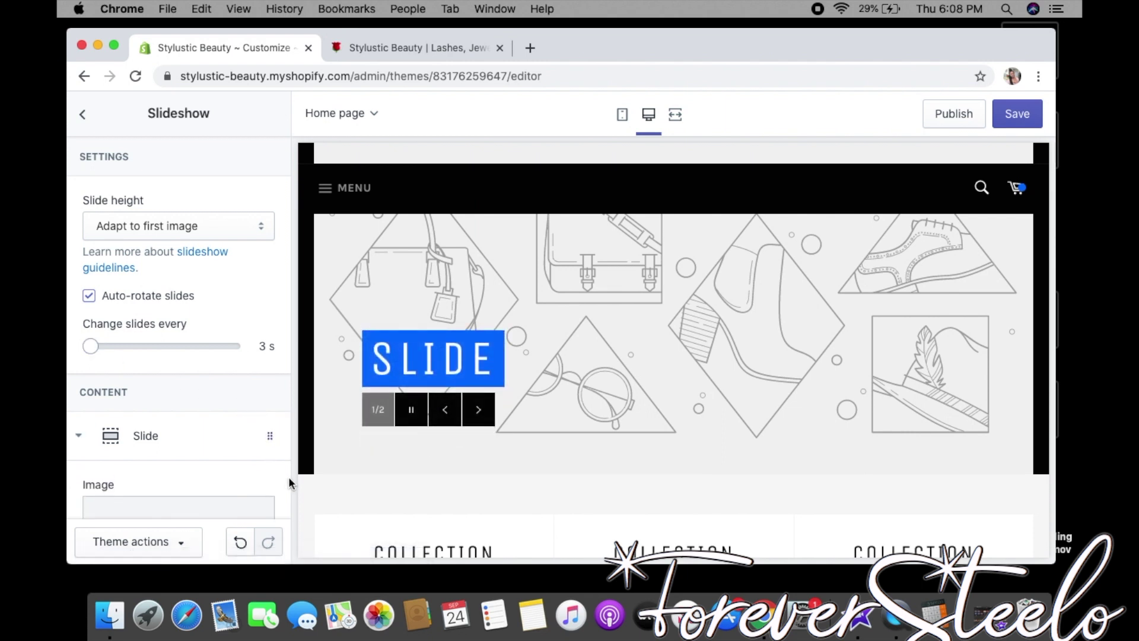
pyautogui.scroll(-1, 288, 475)
pyautogui.scroll(-8, 289, 476)
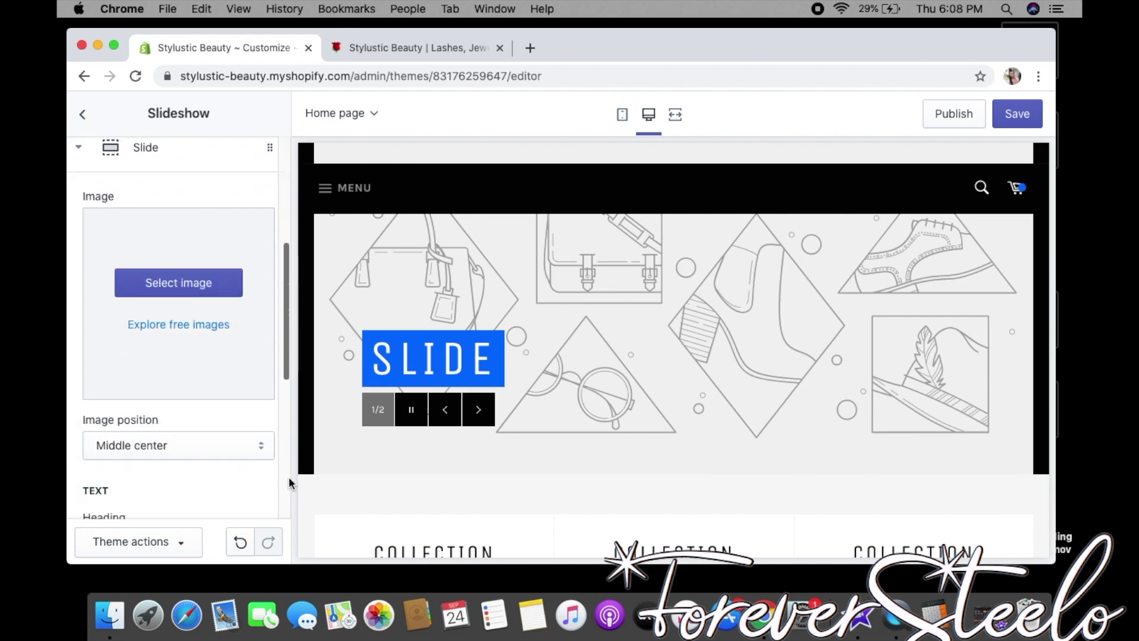
pyautogui.click(186, 279)
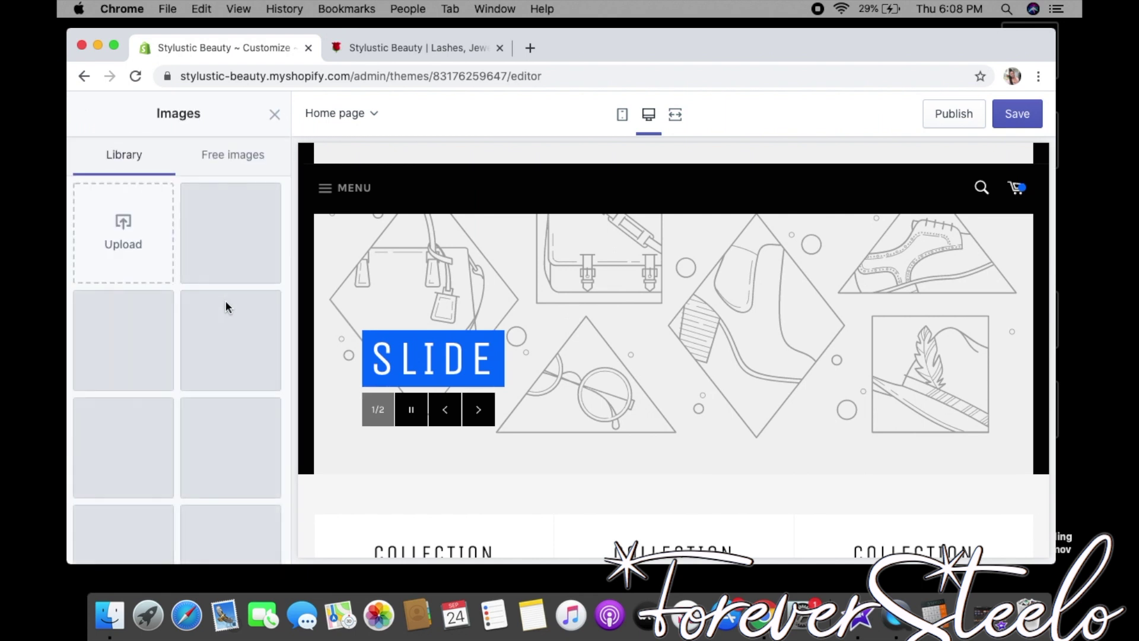
pyautogui.click(231, 244)
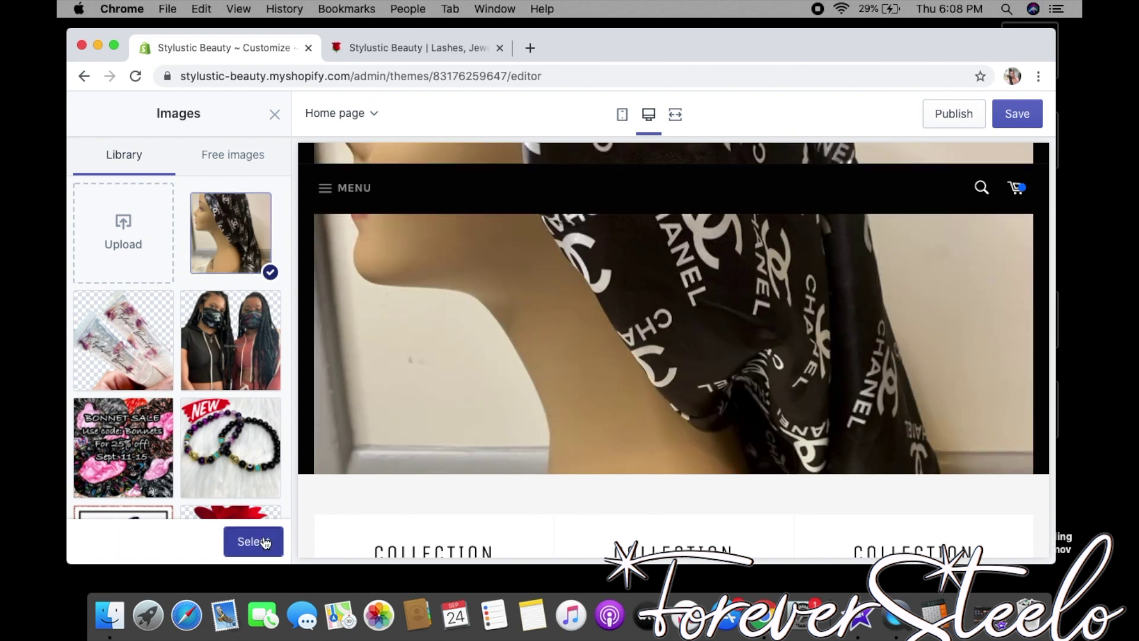
pyautogui.click(254, 538)
# Step: Replace the first slide's heading with "BONNETS"
pyautogui.scroll(-5, 276, 437)
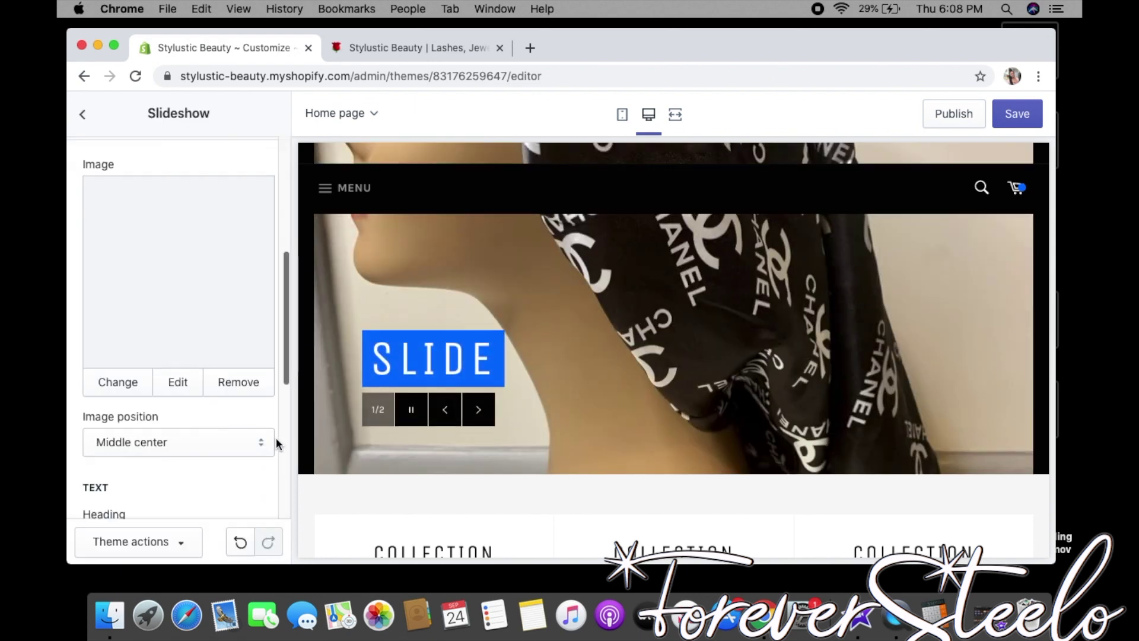
pyautogui.click(190, 392)
pyautogui.press('BackSpace')
pyautogui.press('BackSpace')
pyautogui.press('BackSpace')
pyautogui.press('BackSpace')
pyautogui.press('BackSpace')
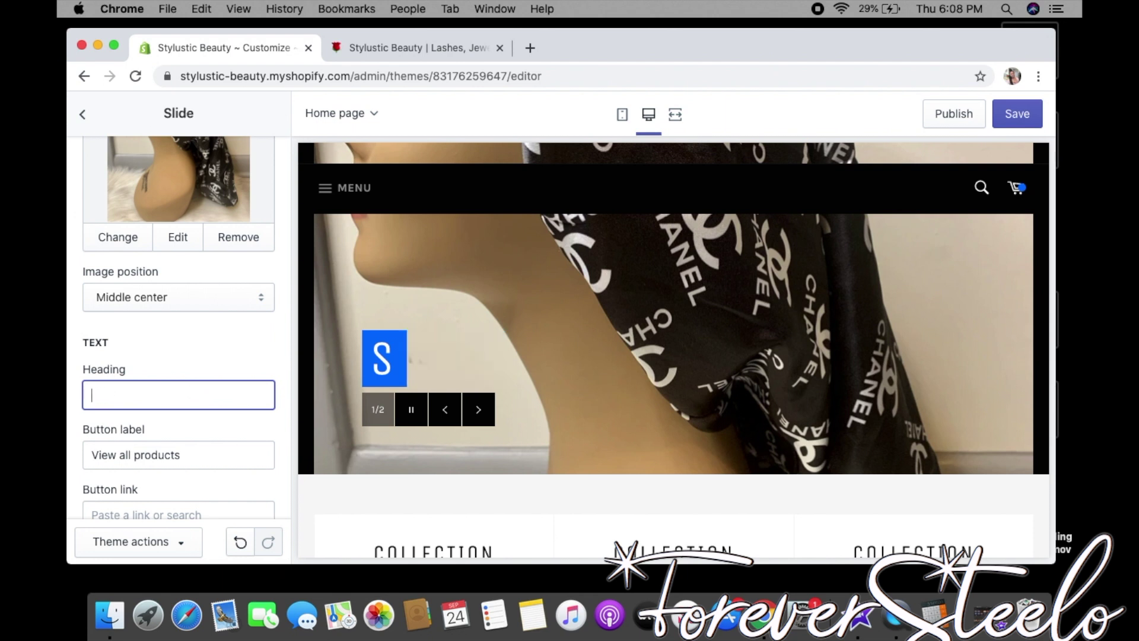
pyautogui.write('BONNETS')
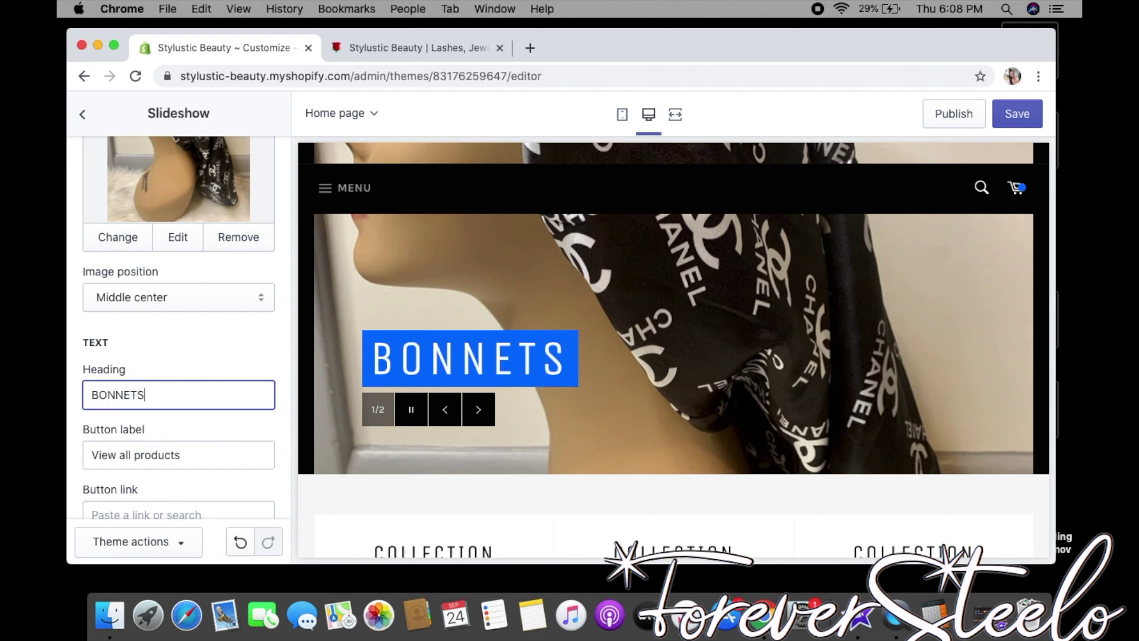
# Step: Link the first slide's "View all products" button to the Bonnets collection
pyautogui.click(122, 444)
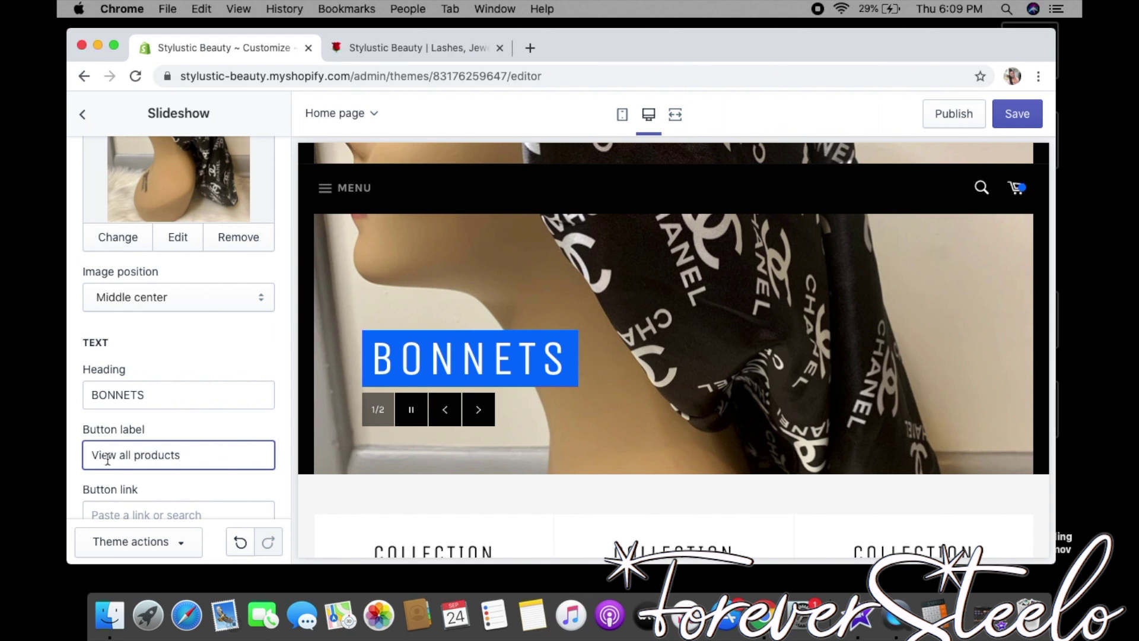
pyautogui.click(282, 457)
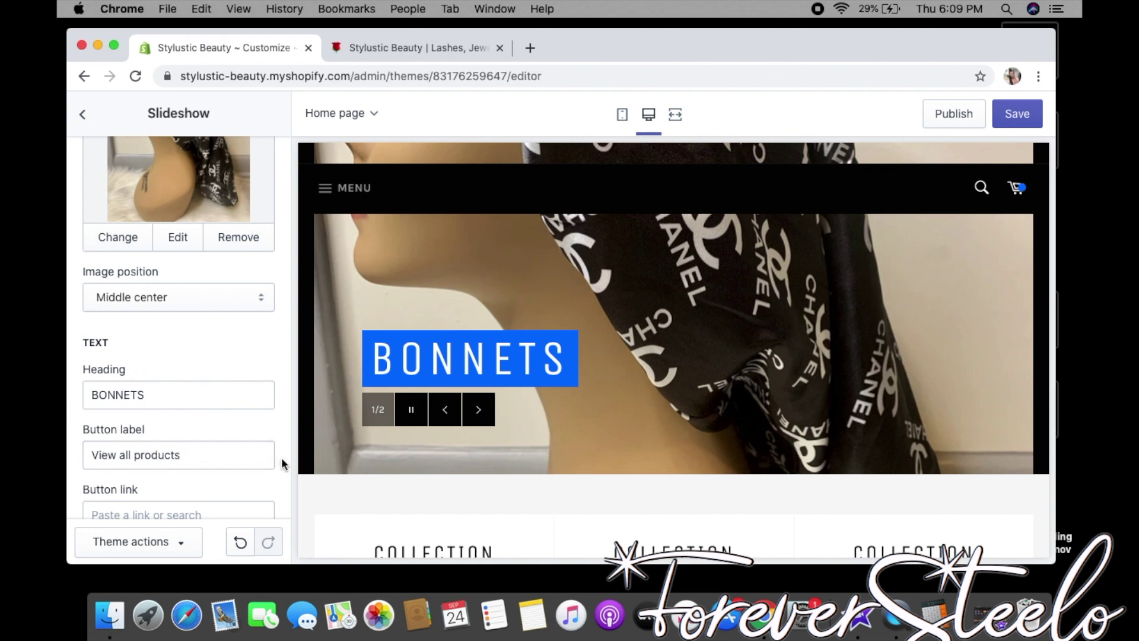
pyautogui.scroll(-5, 282, 456)
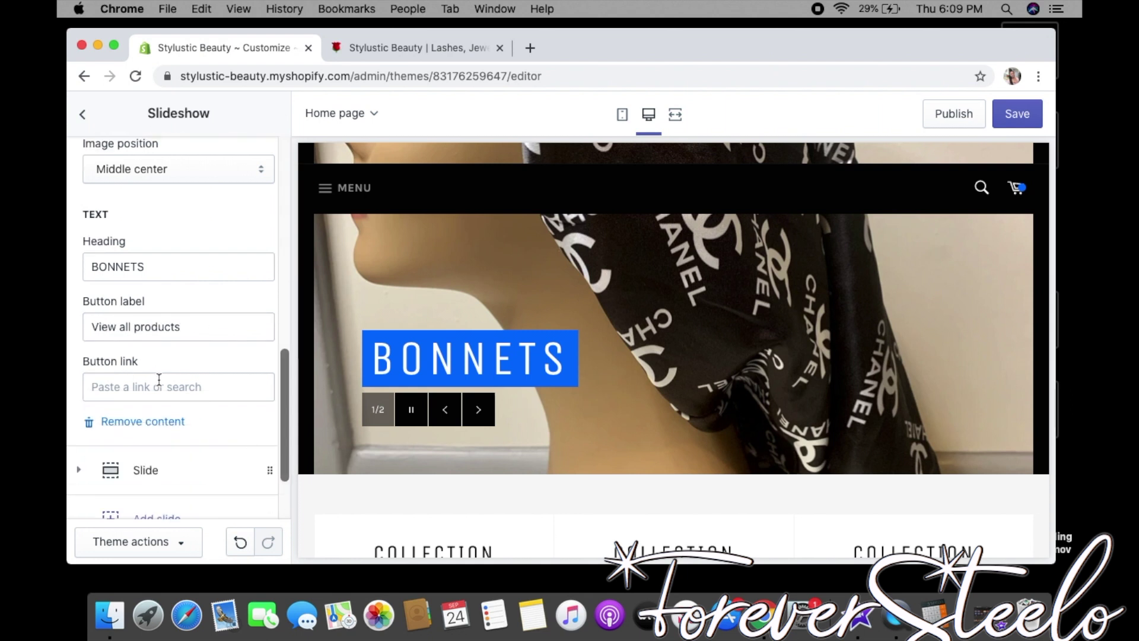
pyautogui.click(157, 385)
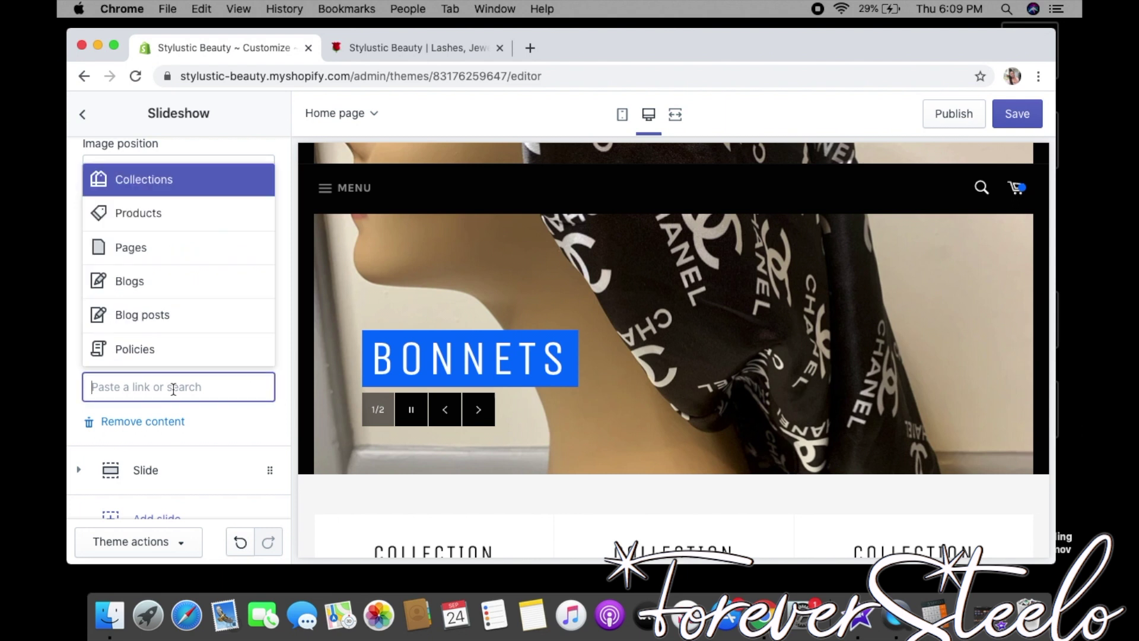
pyautogui.click(178, 184)
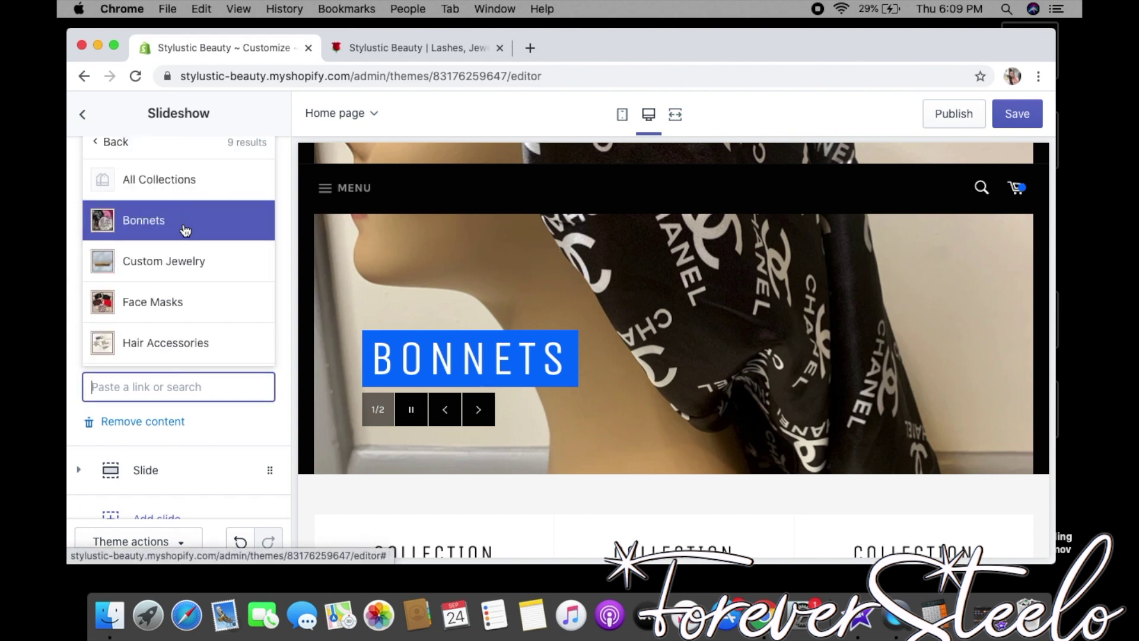
pyautogui.click(186, 230)
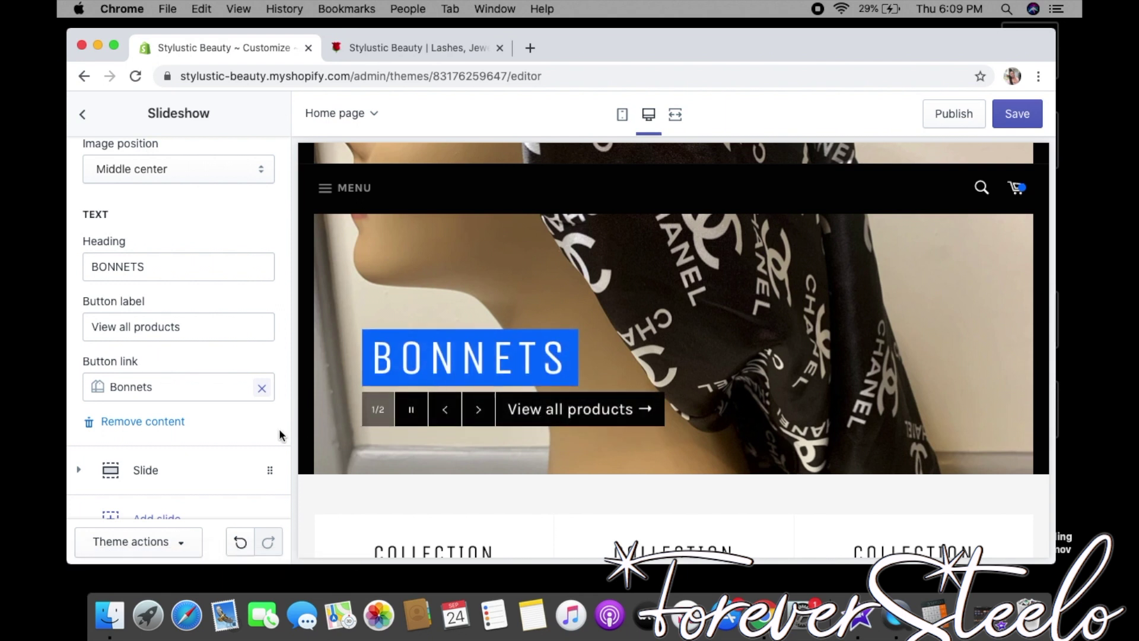
# Step: Set the second slide's image to the library photo of two women wearing face masks
pyautogui.click(279, 470)
pyautogui.click(187, 251)
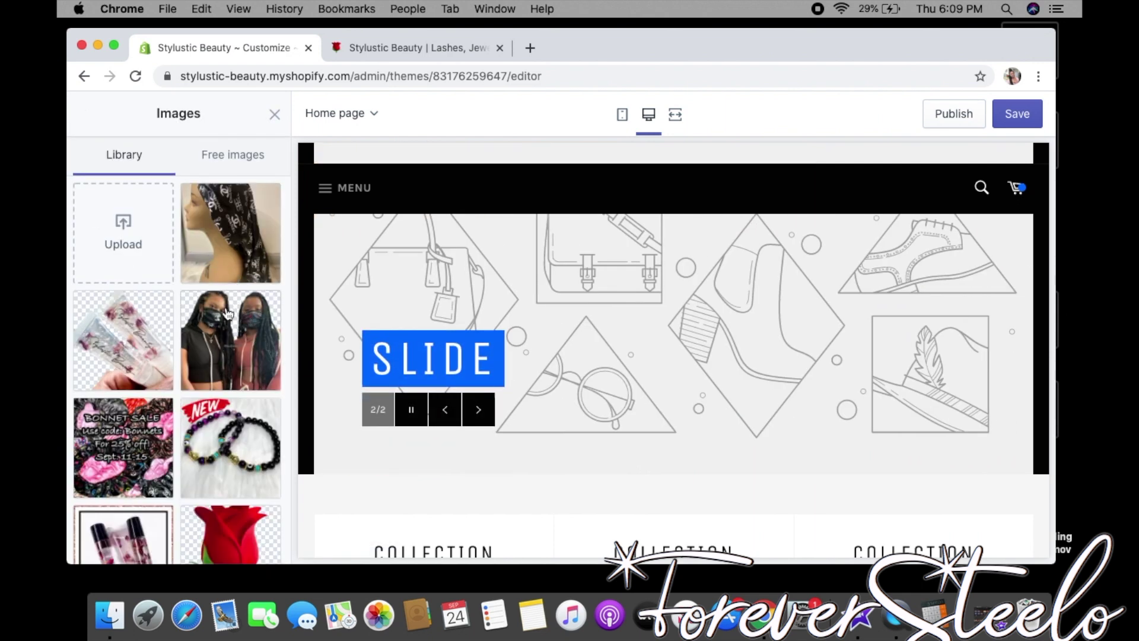
pyautogui.click(240, 340)
pyautogui.click(257, 541)
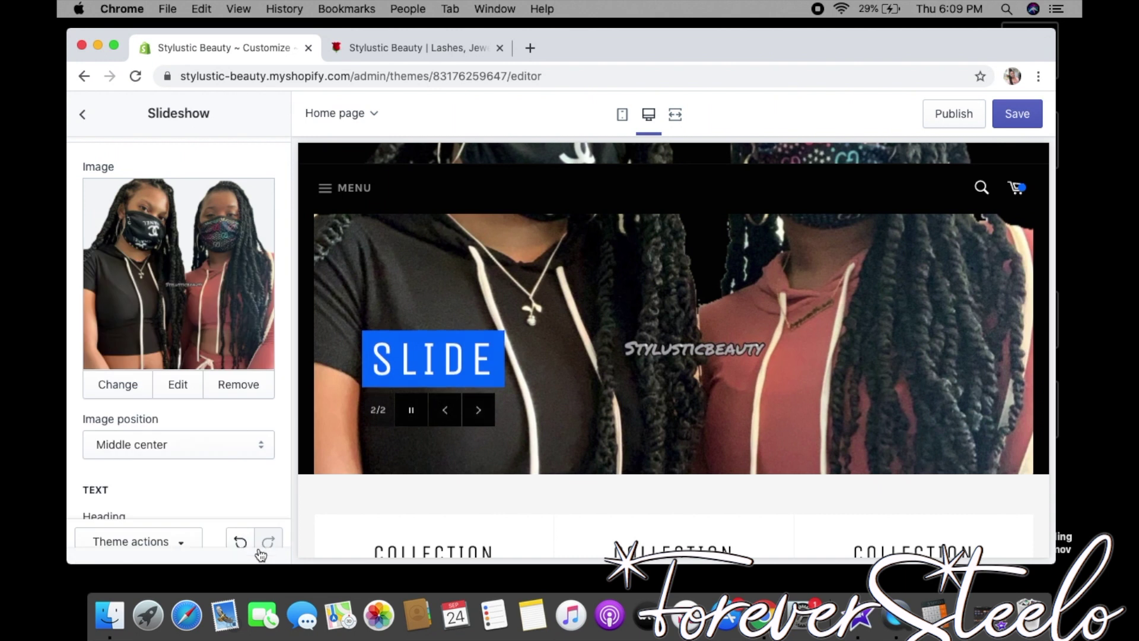
# Step: Replace the second slide's heading with "FACE MASKS"
pyautogui.scroll(-1, 279, 465)
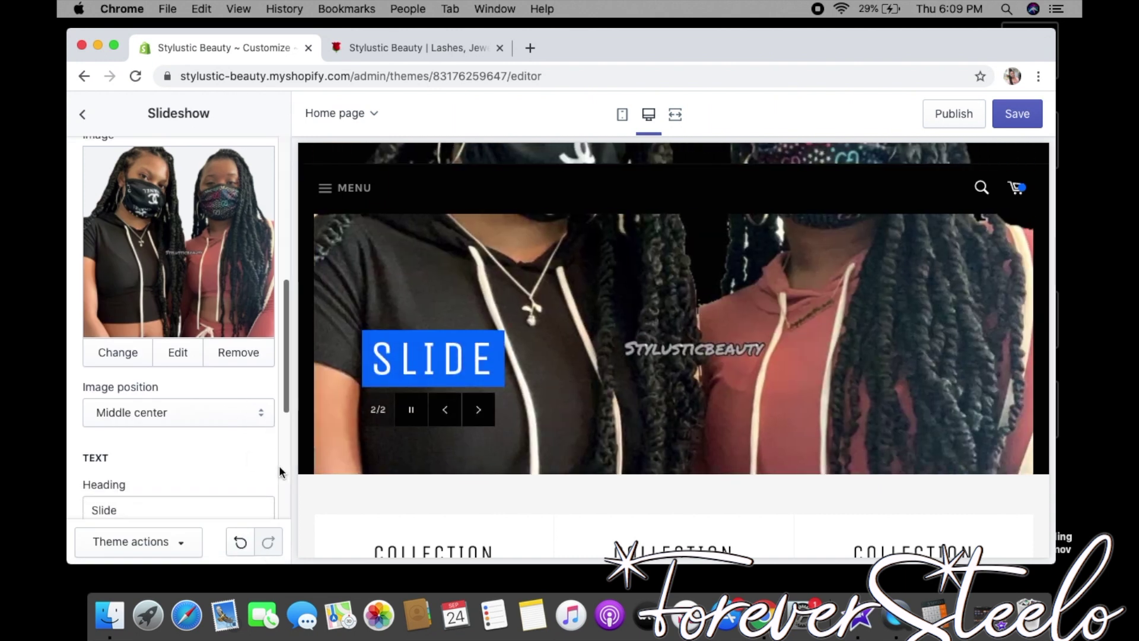
pyautogui.scroll(-5, 279, 465)
pyautogui.click(158, 358)
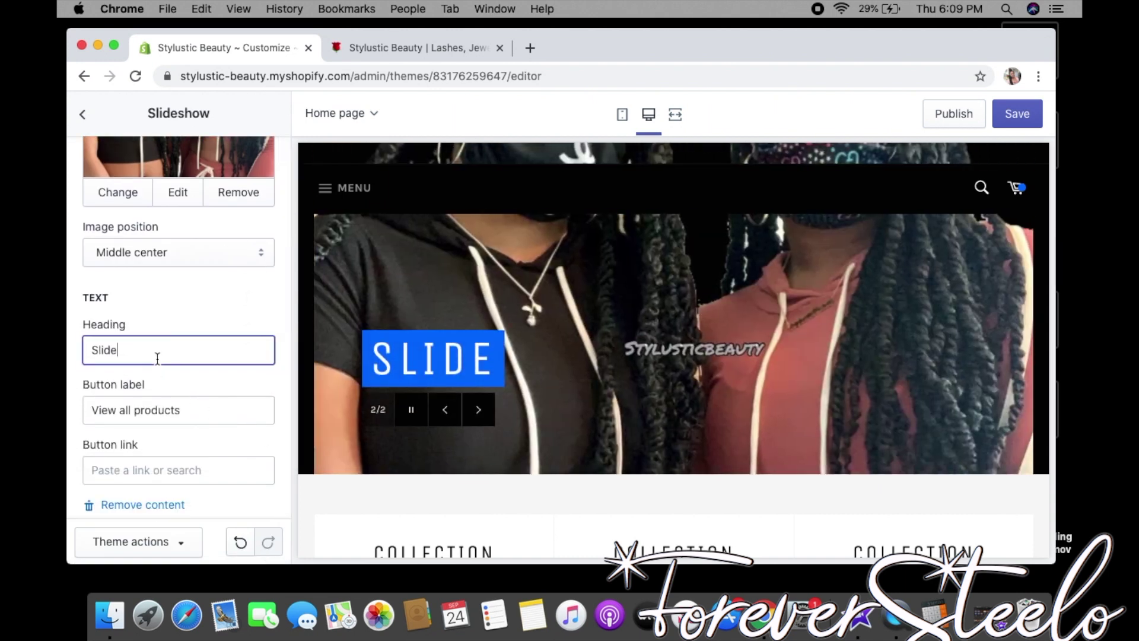
pyautogui.press('BackSpace')
pyautogui.press('BackSpace')
pyautogui.press('BackSpace')
pyautogui.press('BackSpace')
pyautogui.press('BackSpace')
pyautogui.write('FACE MASKS')
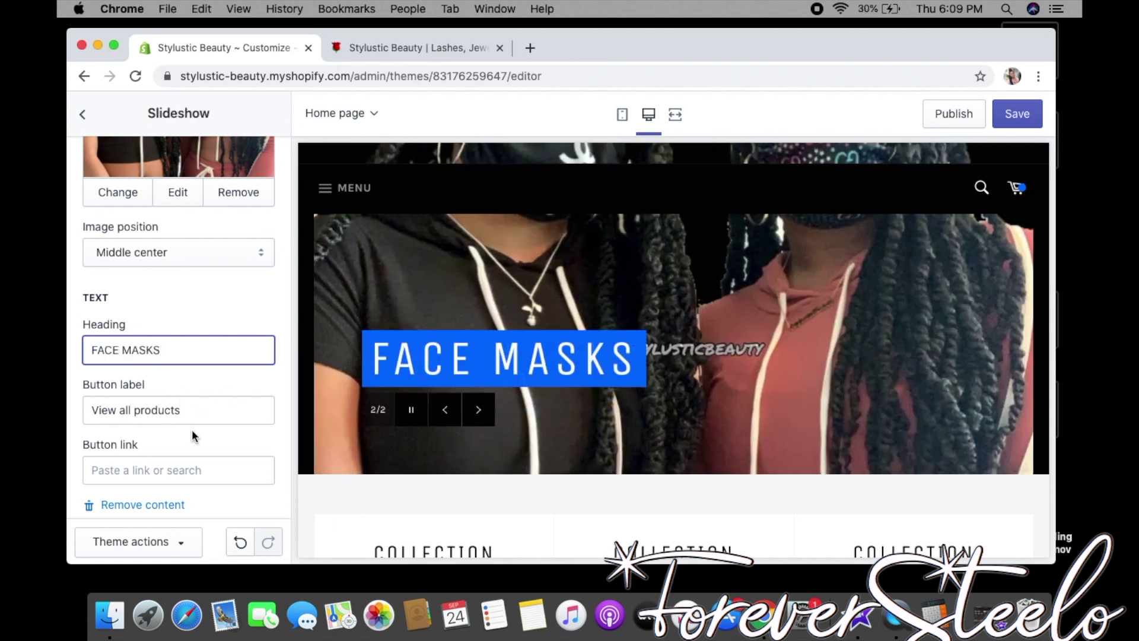
# Step: Link the second slide's "View all products" button to the Face Masks collection
pyautogui.click(205, 475)
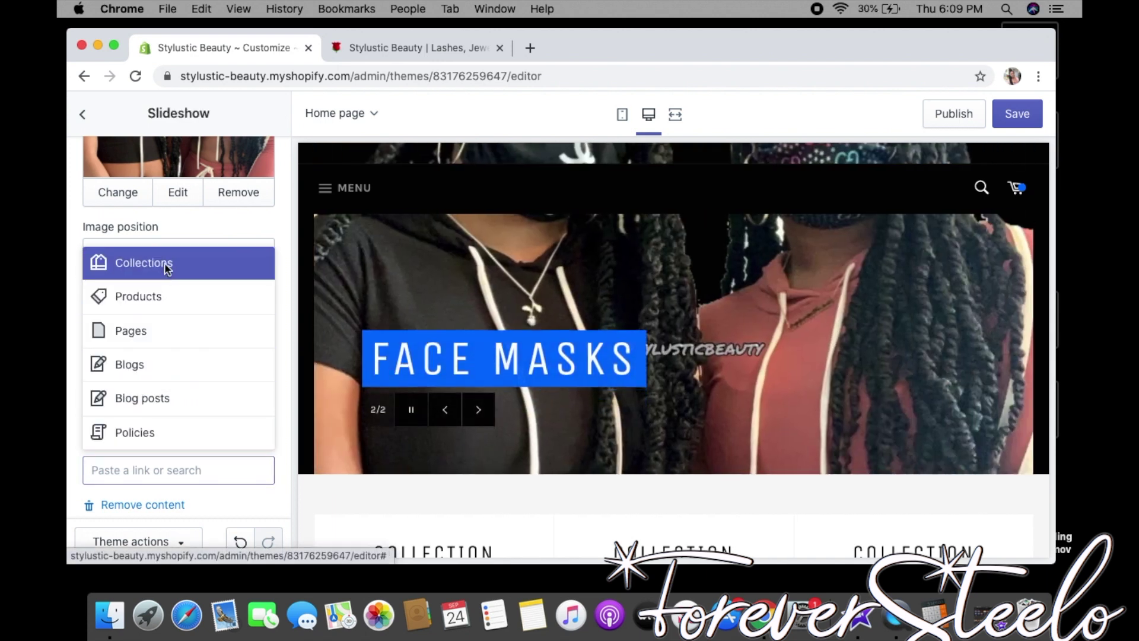
pyautogui.click(165, 262)
pyautogui.click(199, 387)
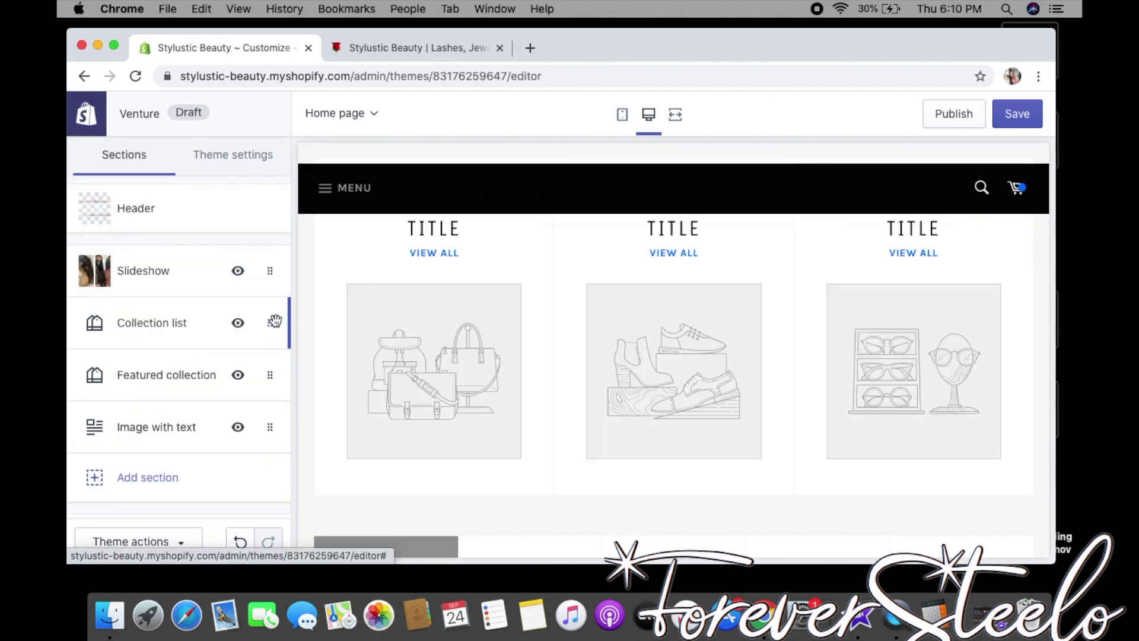
# Step: Assign the Lipgloss/Lip Oils collection to the first item of the home page's collection list
pyautogui.click(275, 322)
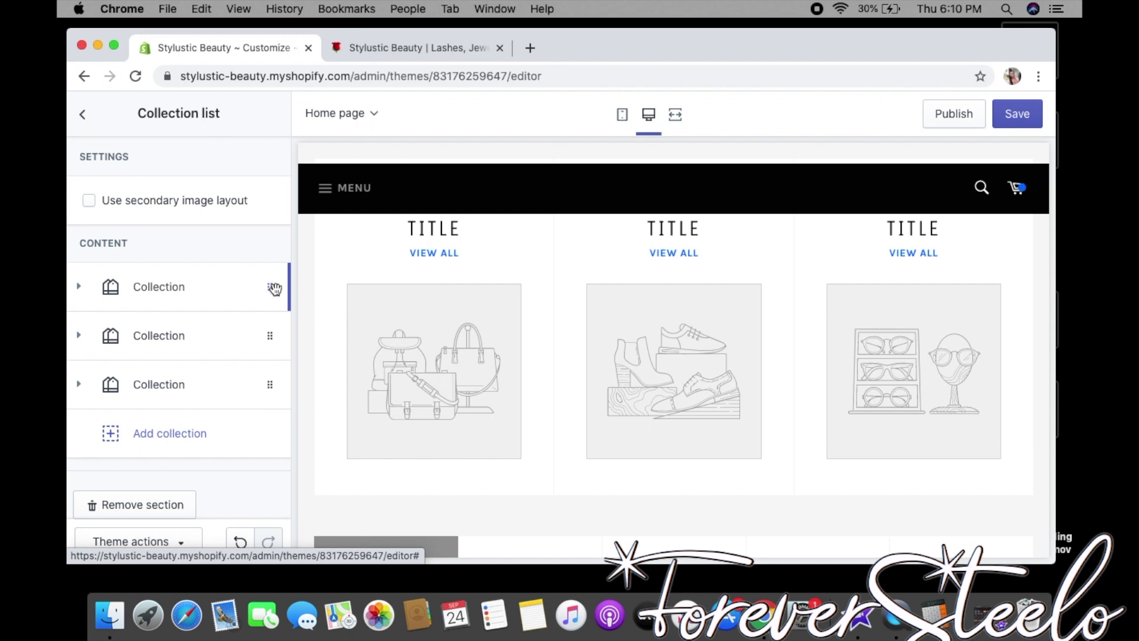
pyautogui.click(274, 289)
pyautogui.click(221, 389)
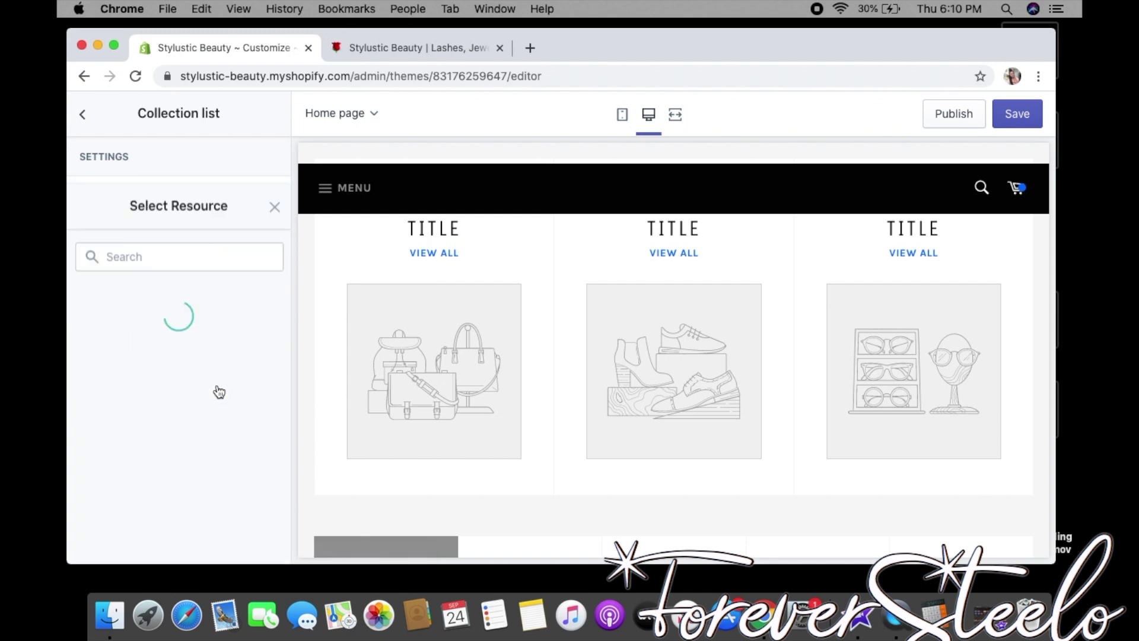
pyautogui.click(203, 304)
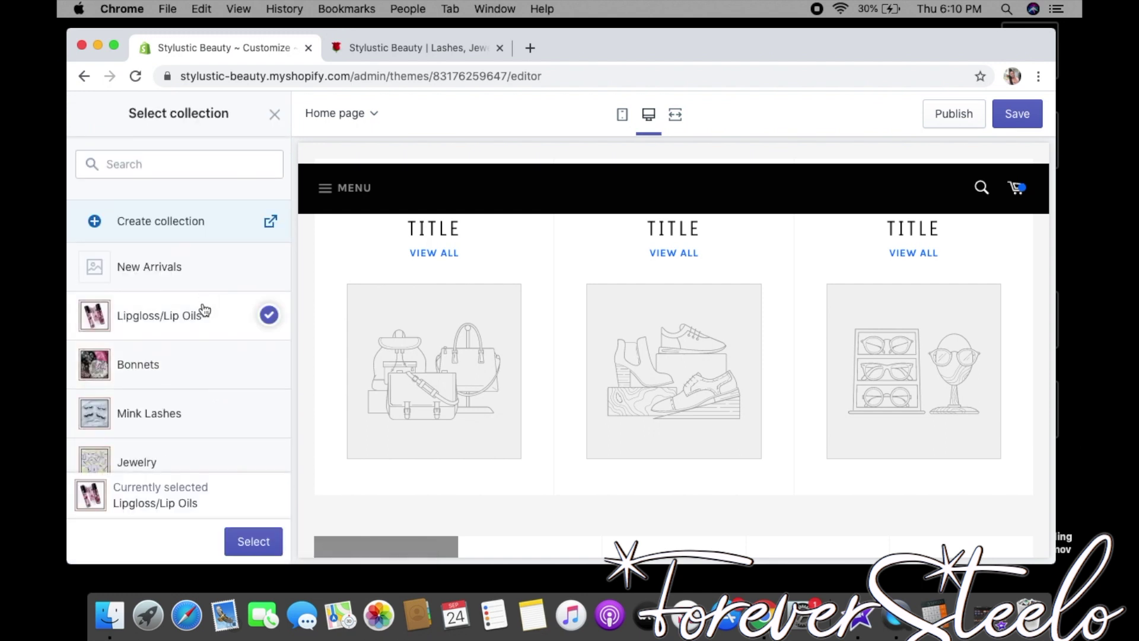
pyautogui.click(255, 541)
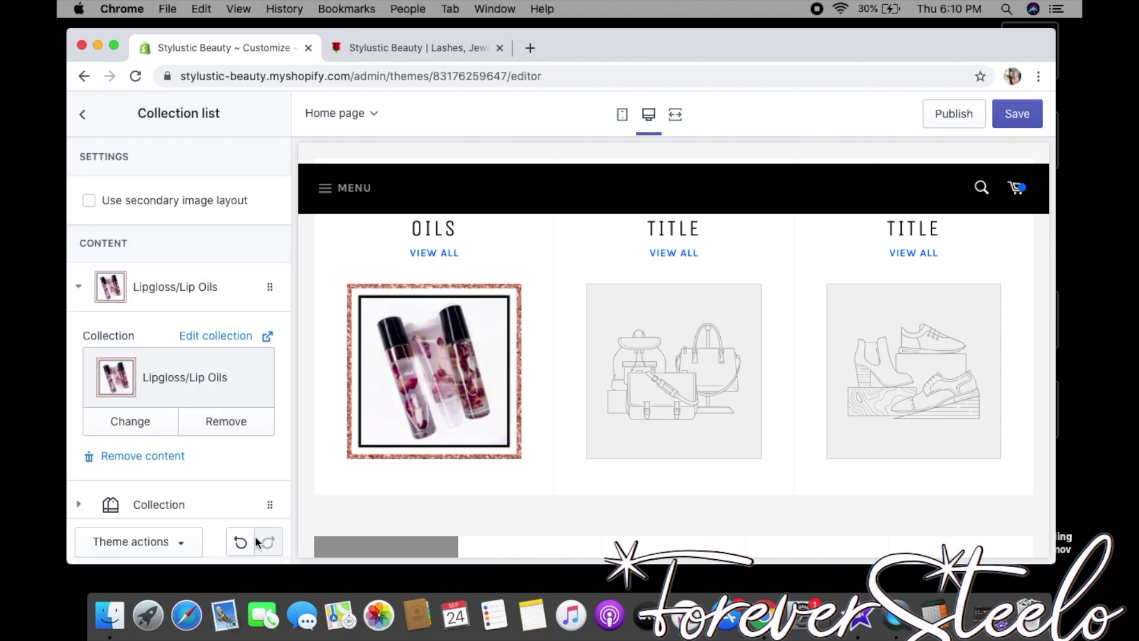
# Step: Assign the Bonnets collection to the second item of the collection list
pyautogui.click(277, 492)
pyautogui.click(208, 445)
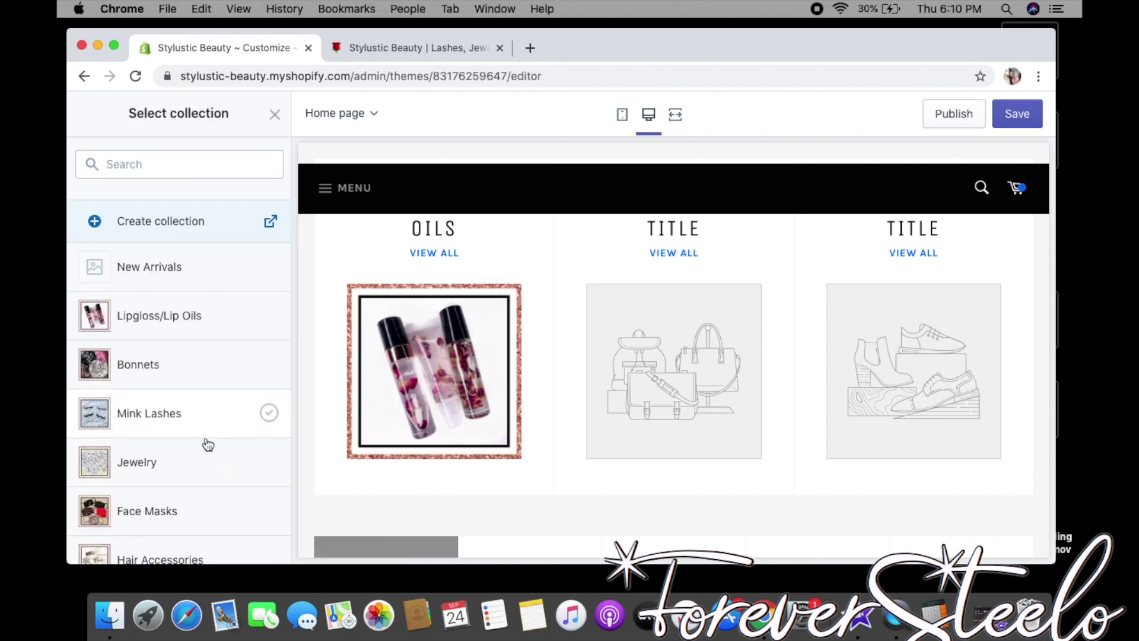
pyautogui.click(200, 383)
pyautogui.click(256, 541)
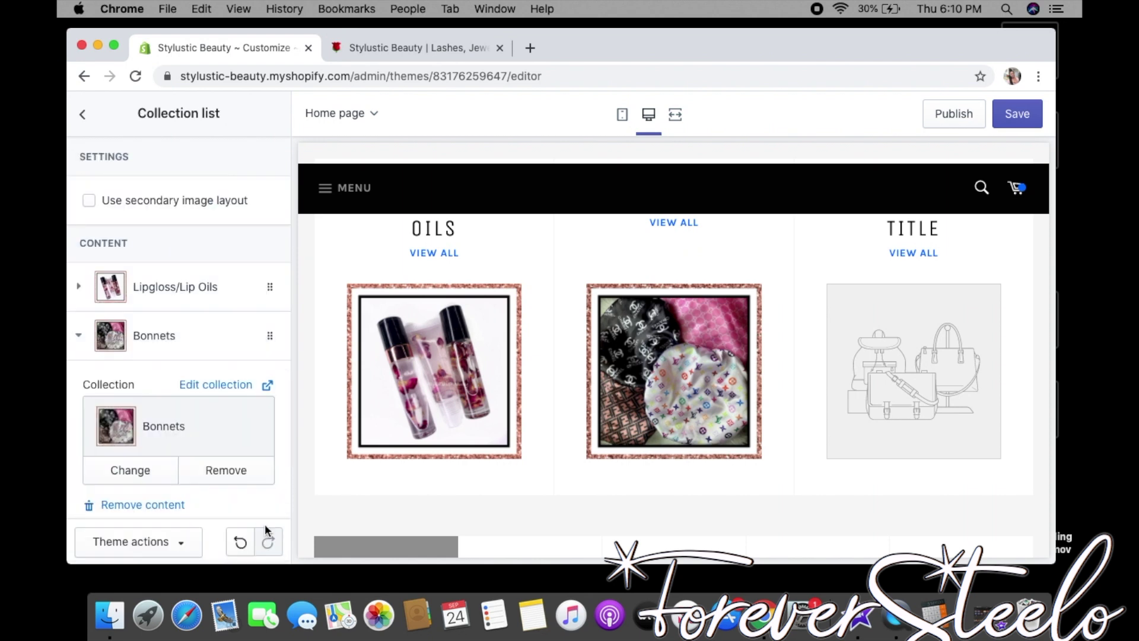
# Step: Assign the Jewelry collection to the third item of the collection list and return to the section overview
pyautogui.scroll(-5, 282, 502)
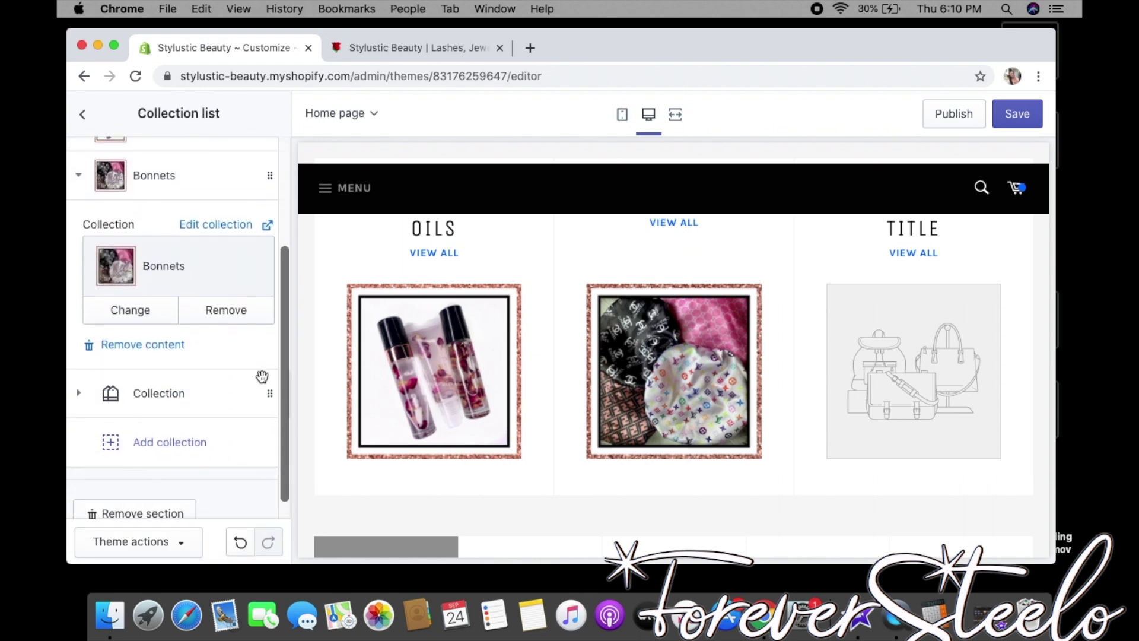
pyautogui.click(269, 401)
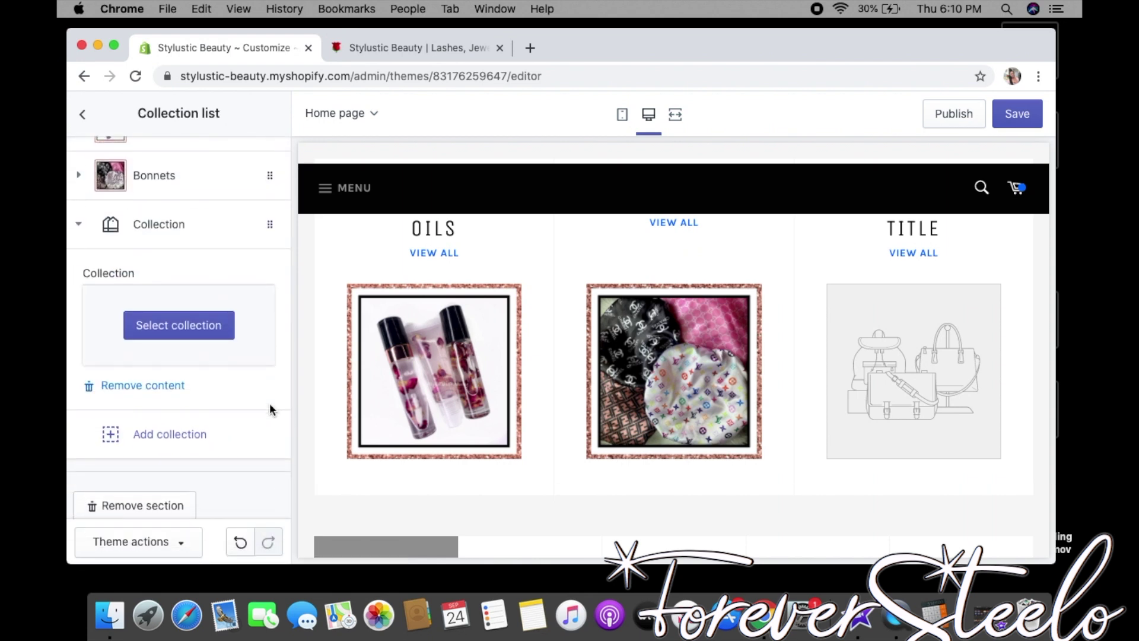
pyautogui.click(198, 336)
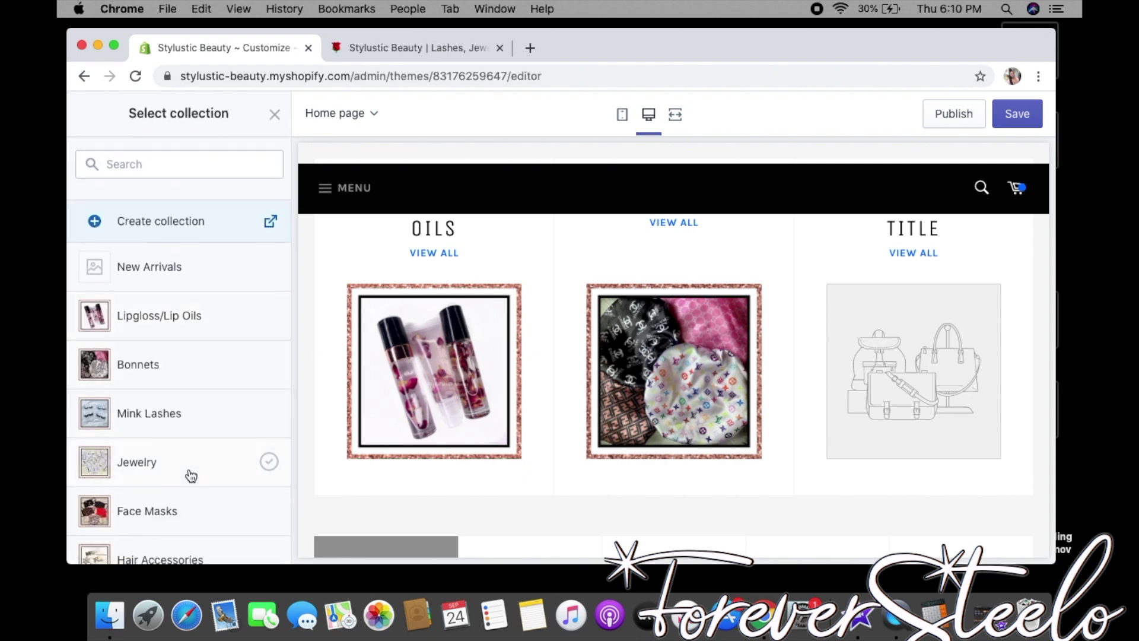
pyautogui.click(190, 477)
pyautogui.click(254, 540)
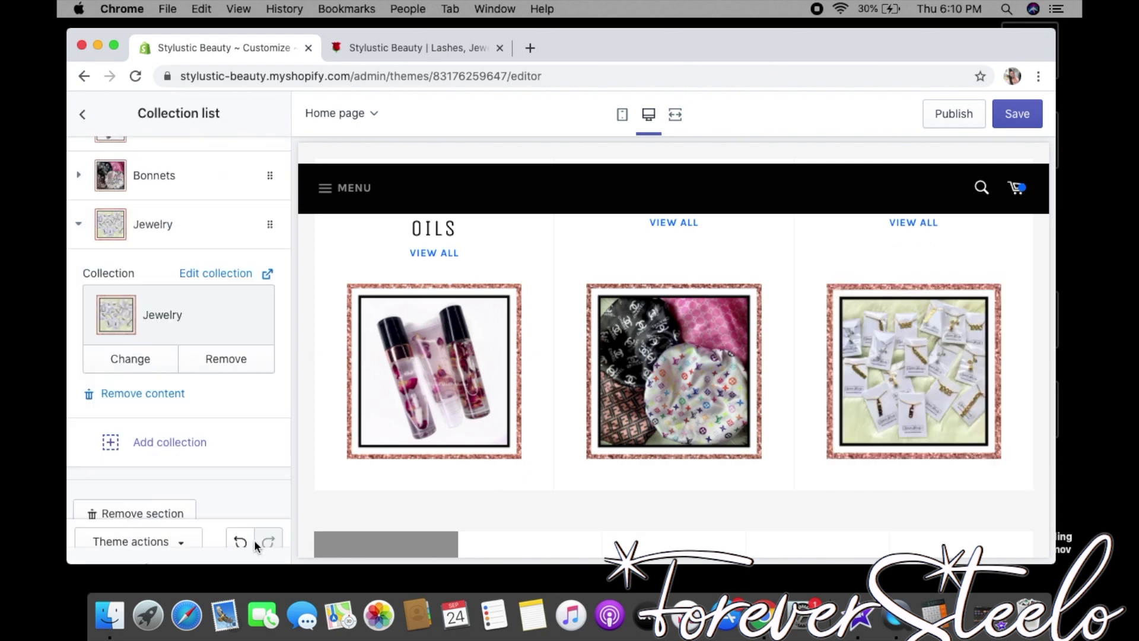
pyautogui.click(83, 114)
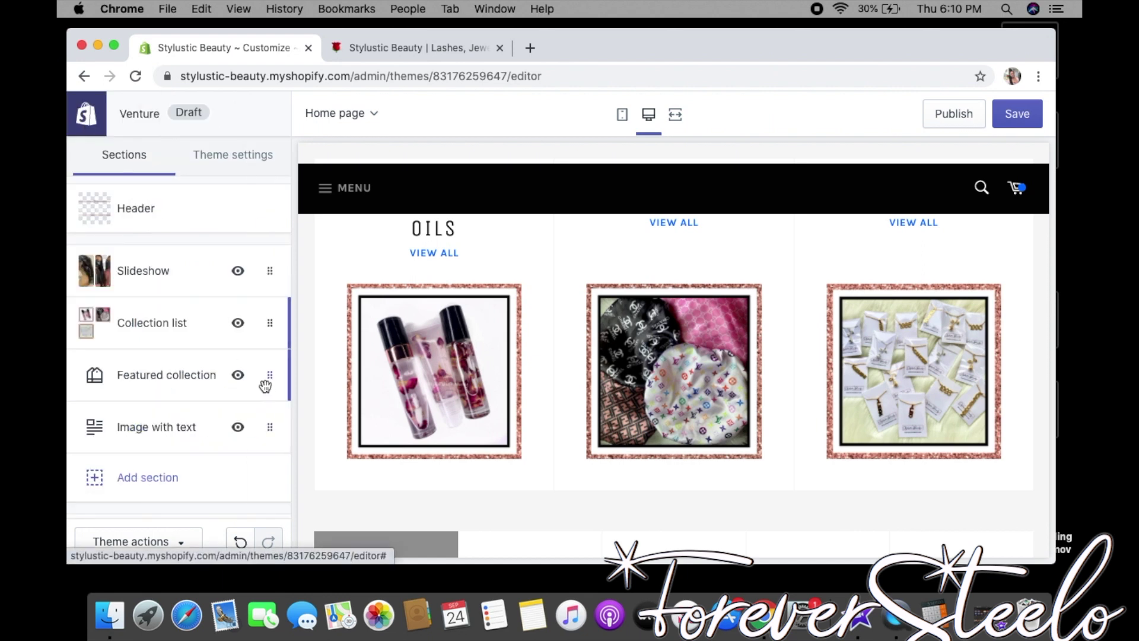
# Step: Set the home page's featured collection section to show the Lipgloss/Lip Oils collection
pyautogui.click(267, 384)
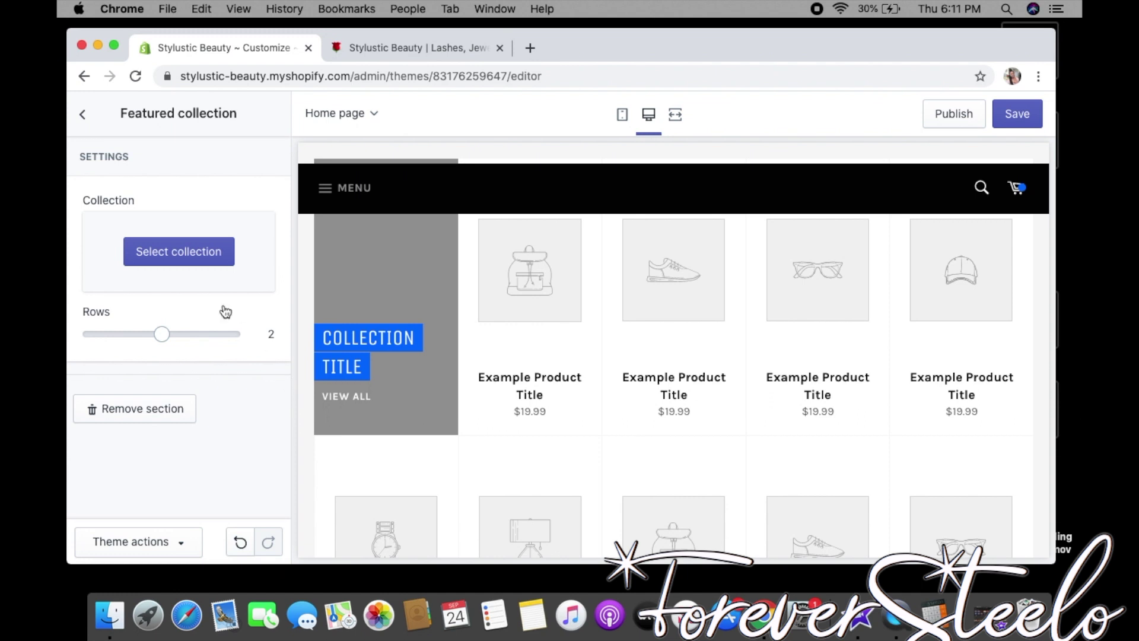
pyautogui.click(208, 254)
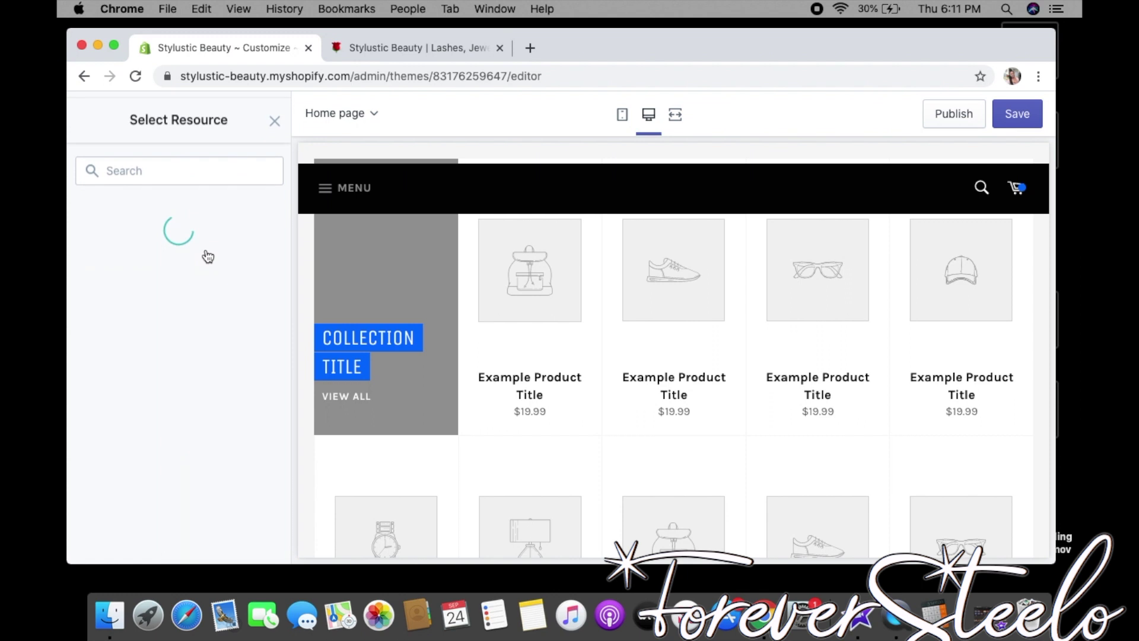
pyautogui.click(220, 328)
pyautogui.click(255, 540)
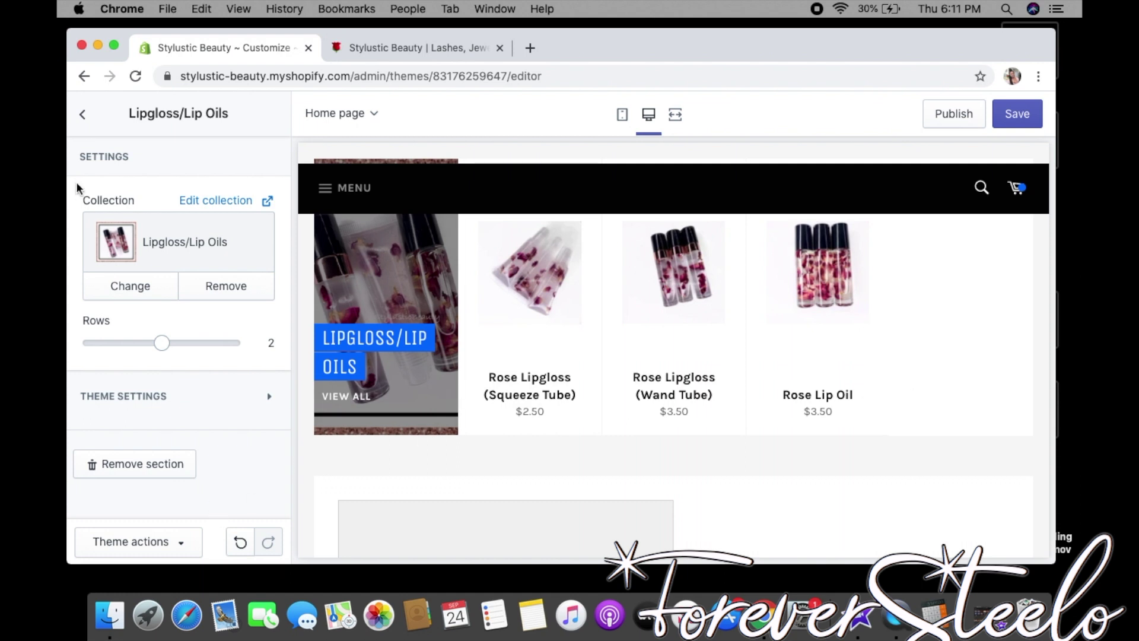
# Step: Return to the section overview and remove the Image with text section from the home page
pyautogui.click(85, 122)
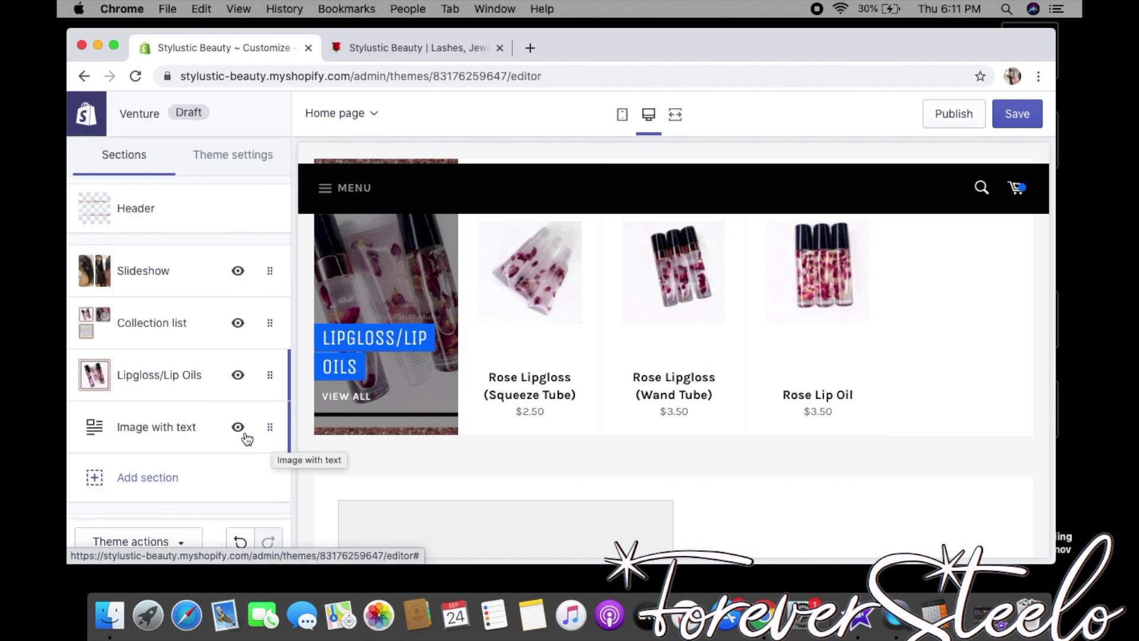
pyautogui.click(238, 429)
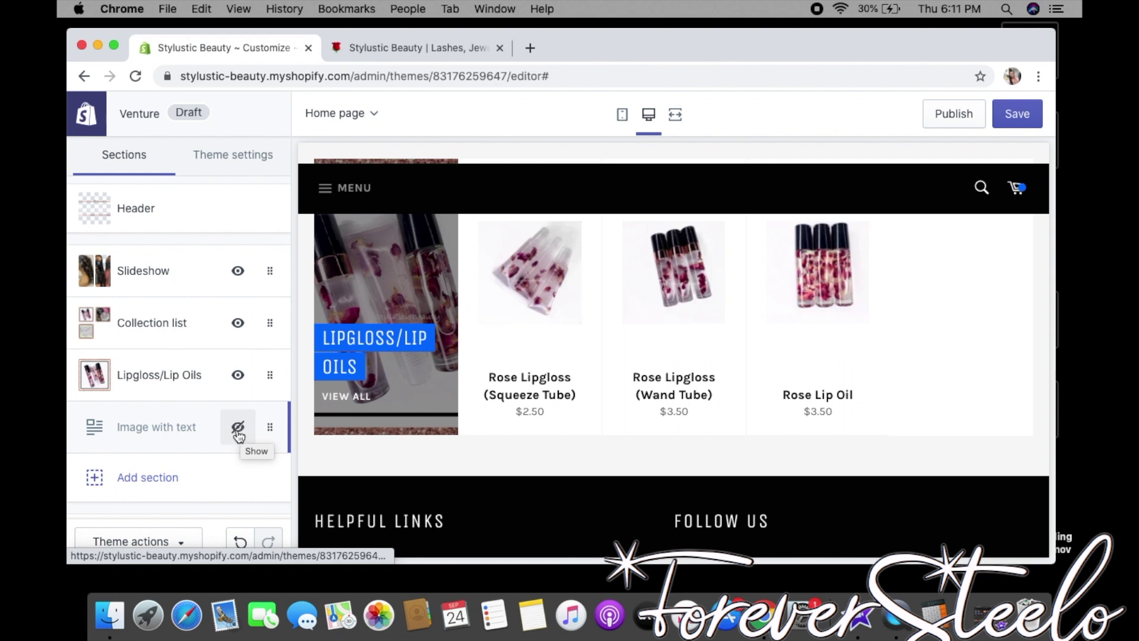
pyautogui.click(238, 430)
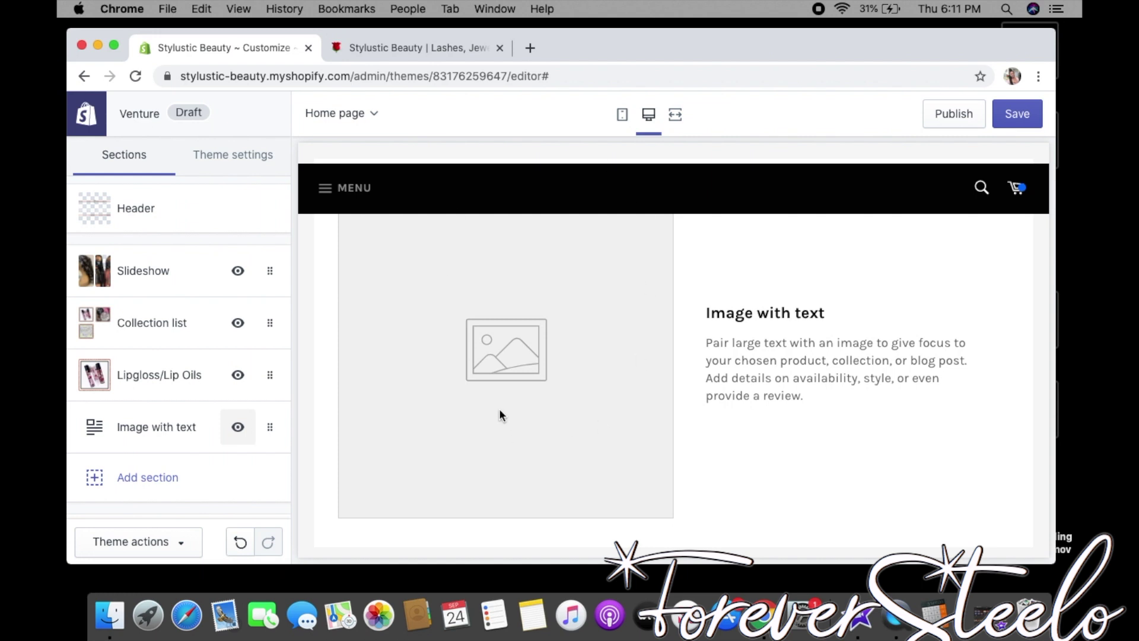
pyautogui.click(238, 433)
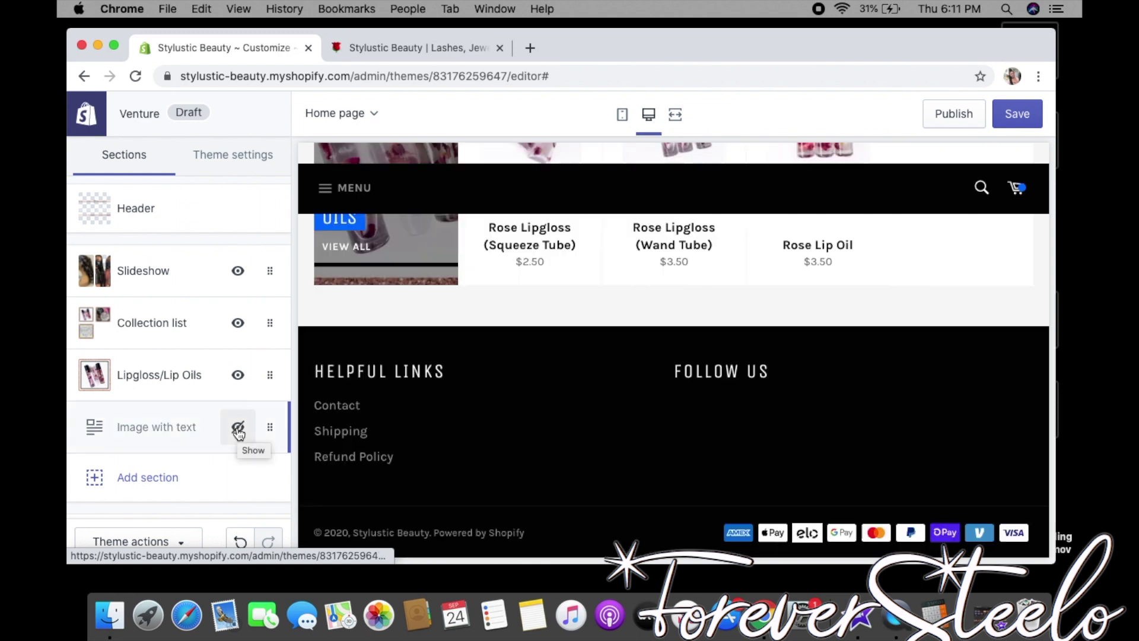
pyautogui.click(273, 434)
pyautogui.click(168, 373)
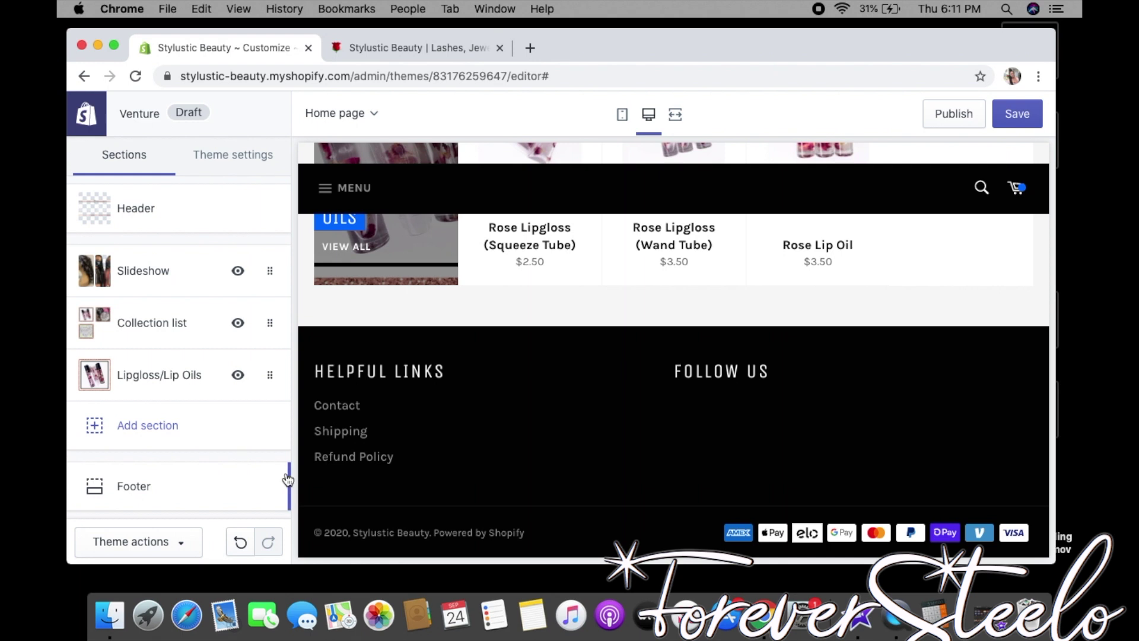
# Step: Open the footer section and review the settings of its Helpful Links and Follow us content
pyautogui.click(265, 486)
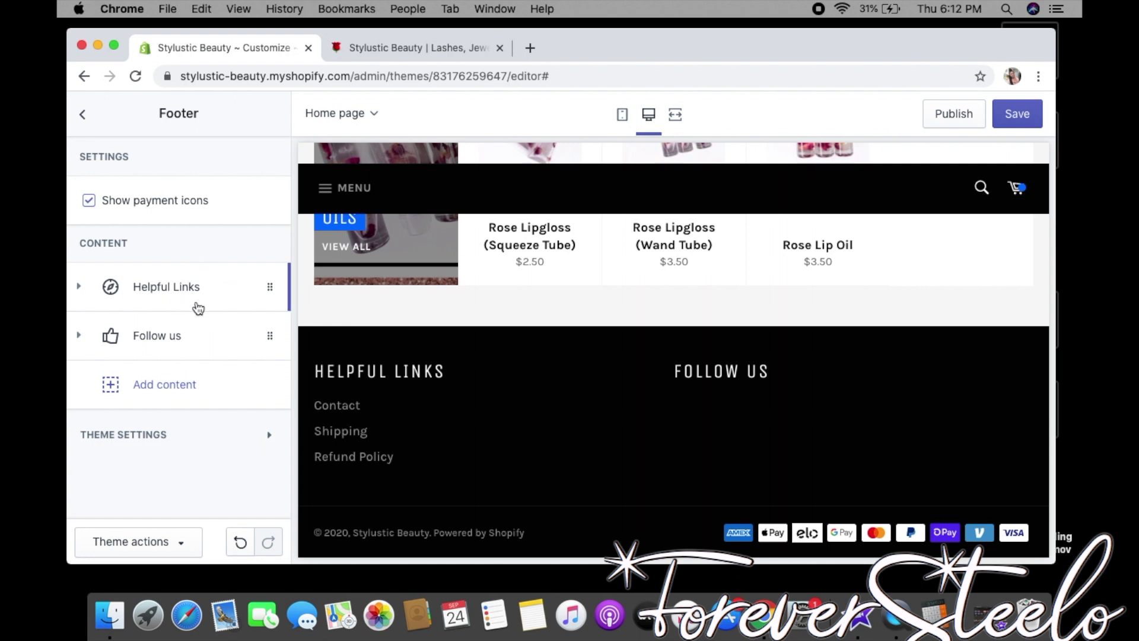
pyautogui.click(275, 300)
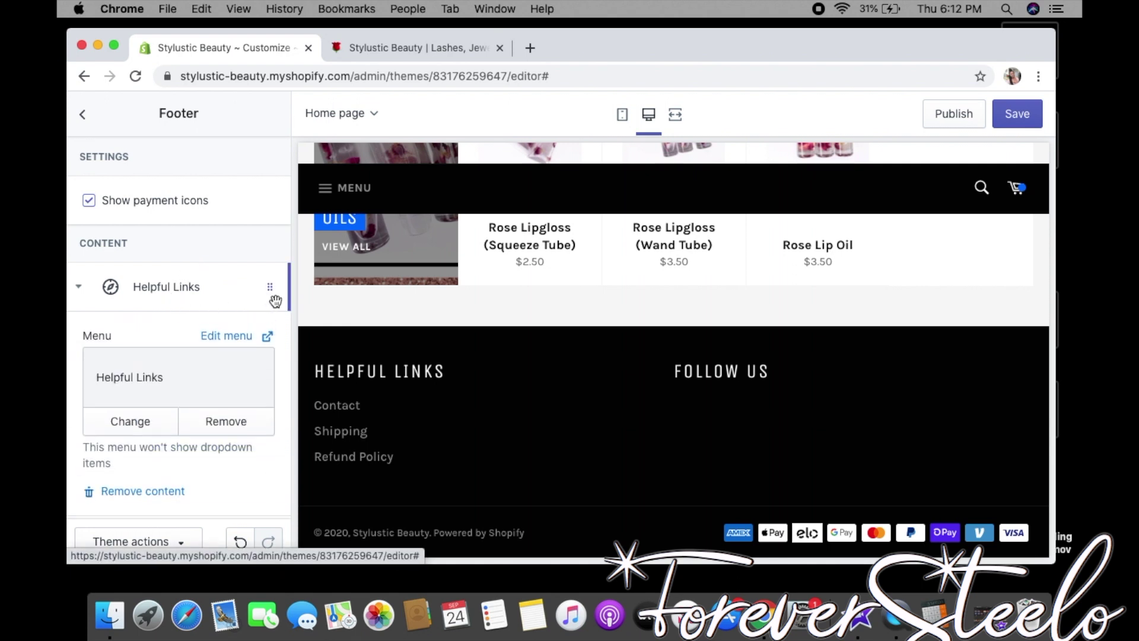
pyautogui.click(267, 277)
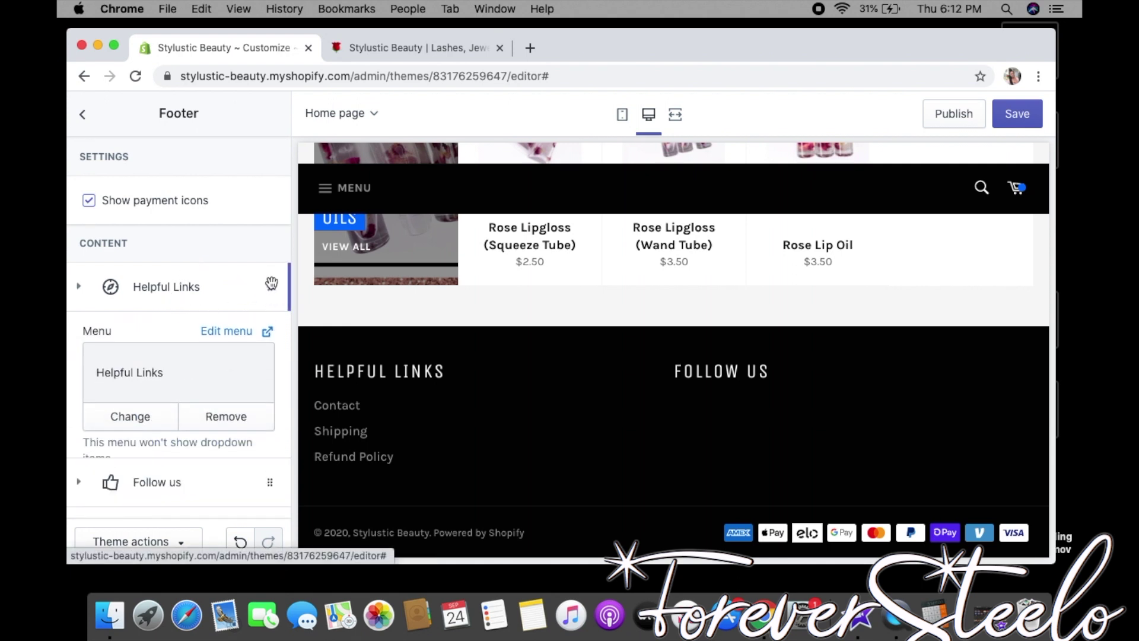
pyautogui.click(272, 343)
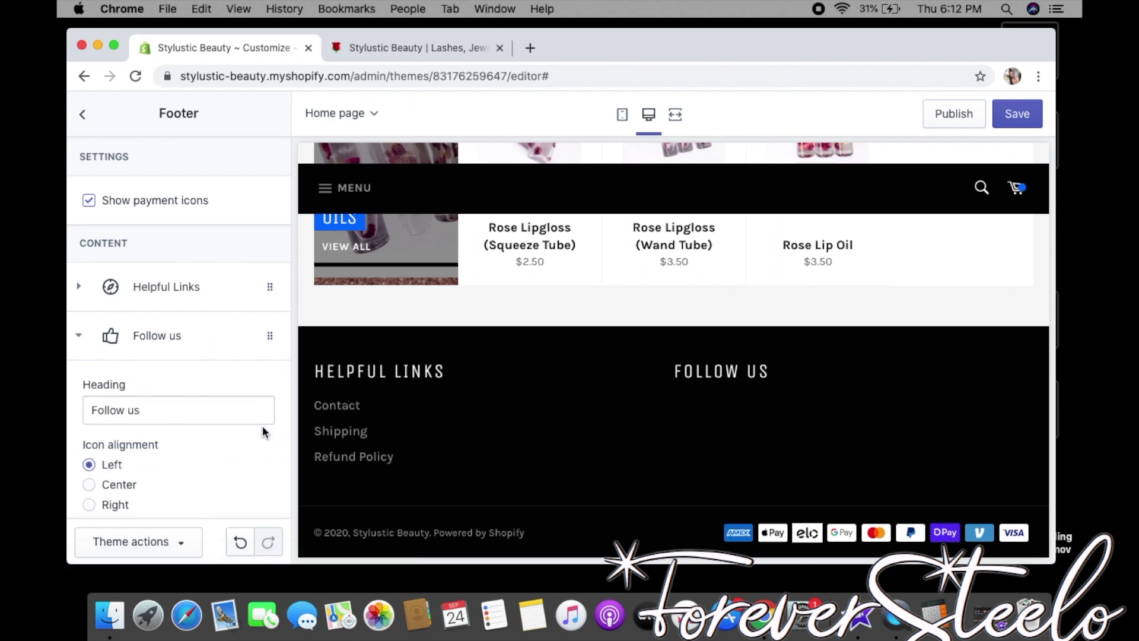
pyautogui.click(268, 336)
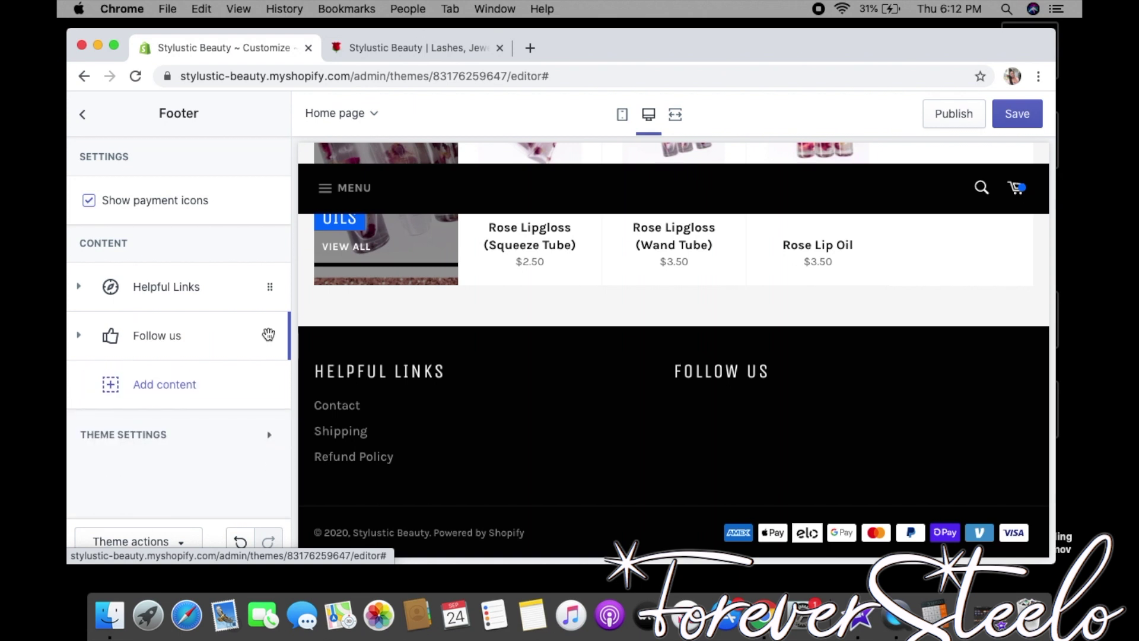
# Step: Add a Newsletter content block to the footer, check its settings and return to the section overview
pyautogui.click(215, 389)
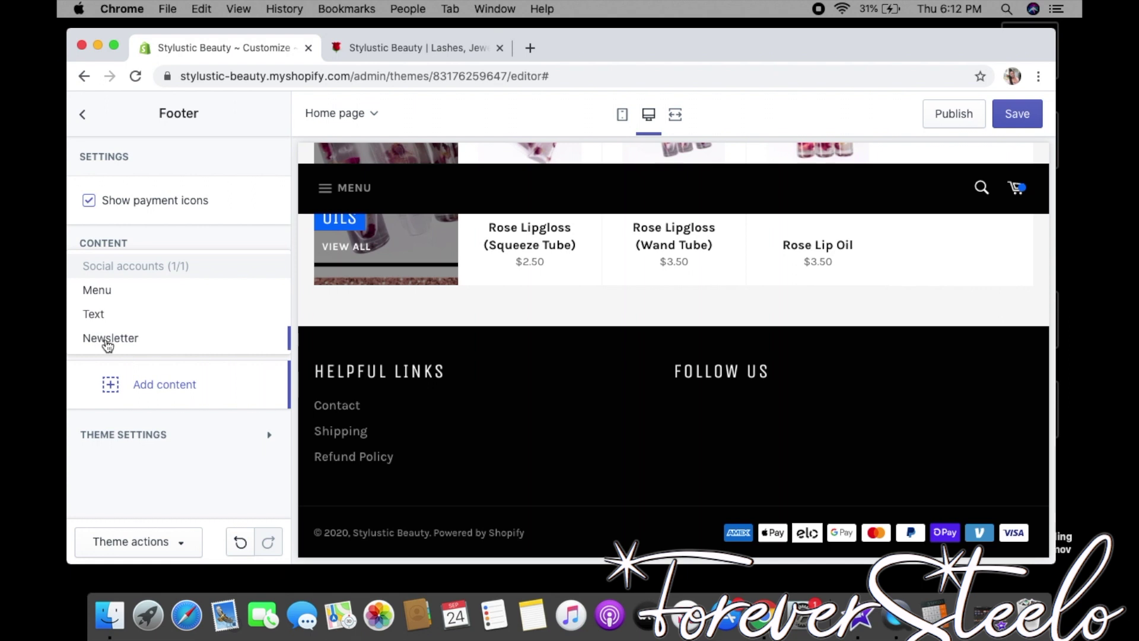
pyautogui.click(107, 341)
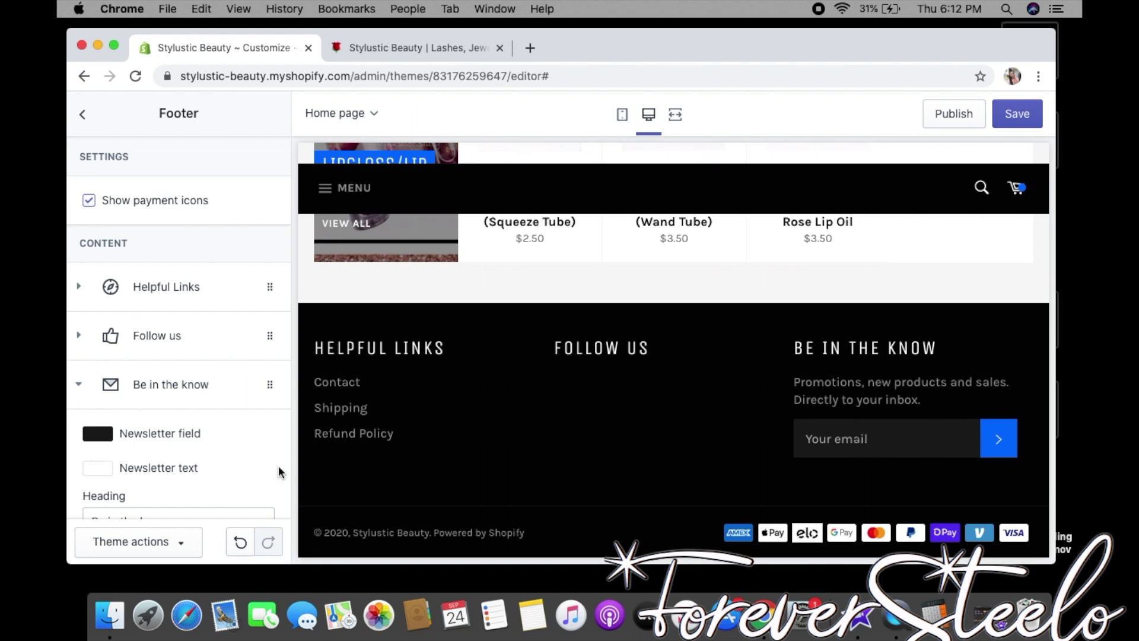
pyautogui.scroll(-5, 280, 472)
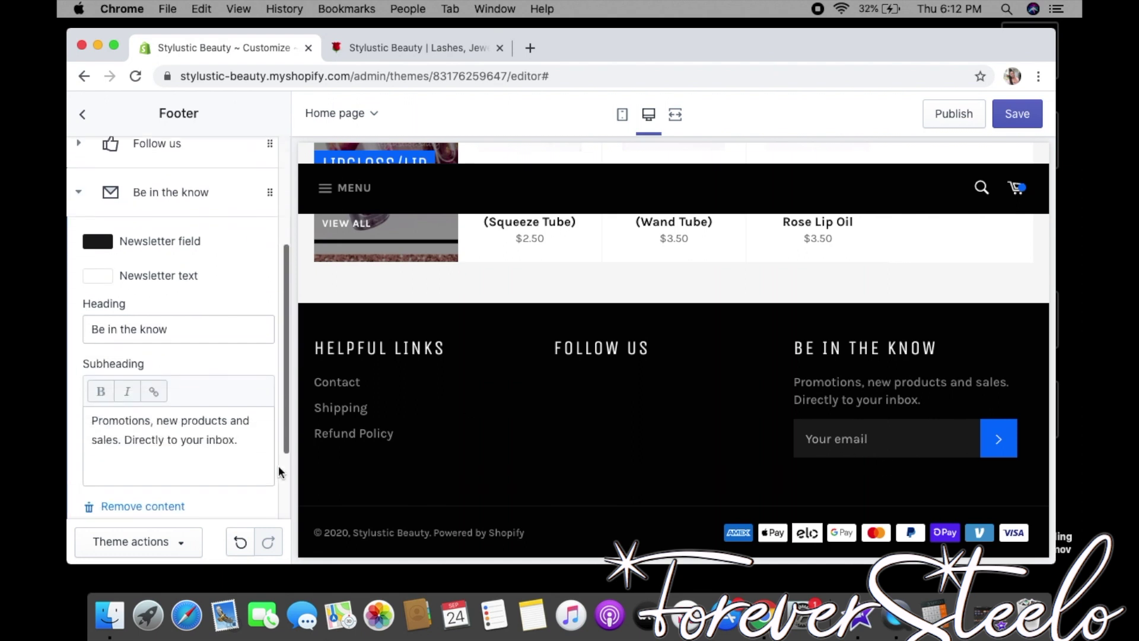
pyautogui.scroll(-1, 280, 472)
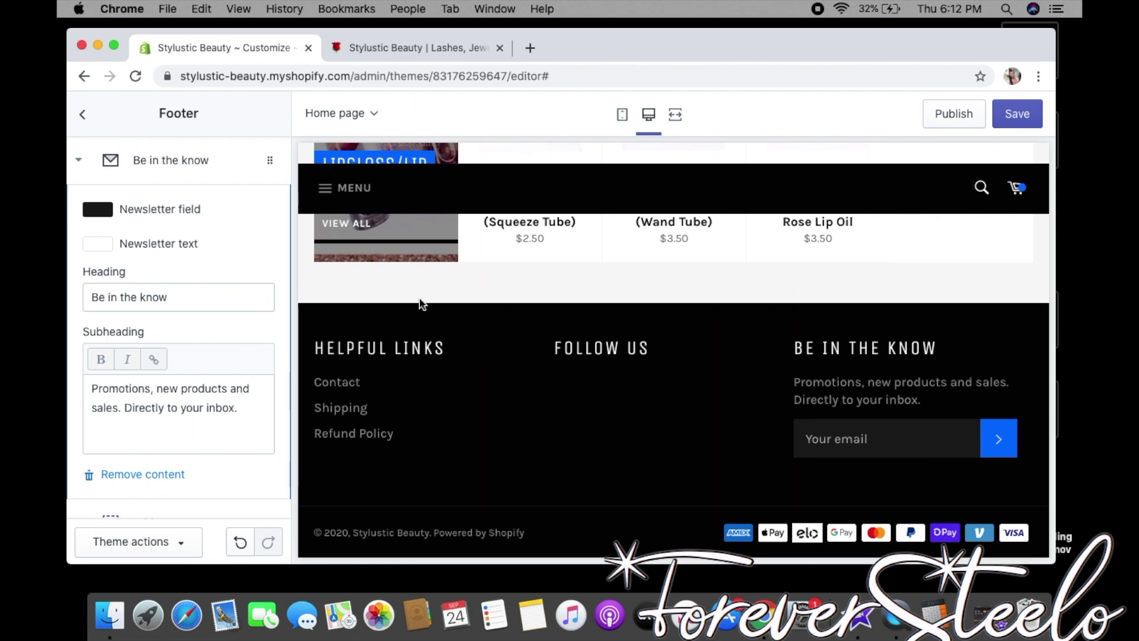
pyautogui.click(81, 115)
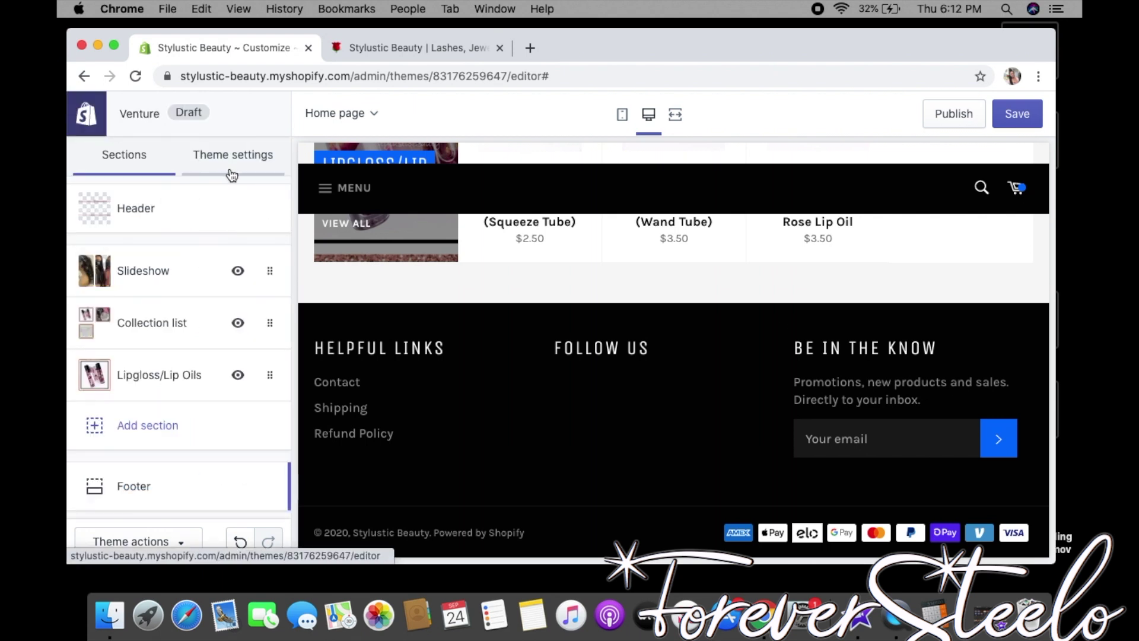
# Step: Look through the theme-wide settings for colors, typography fonts and the collection page
pyautogui.click(231, 174)
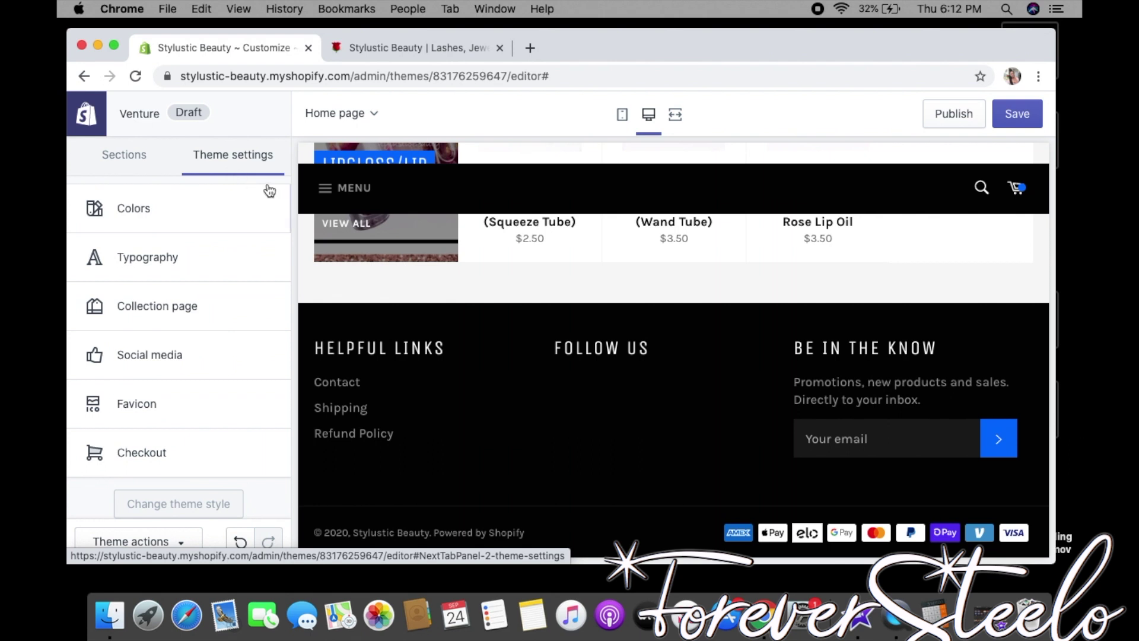
pyautogui.click(179, 212)
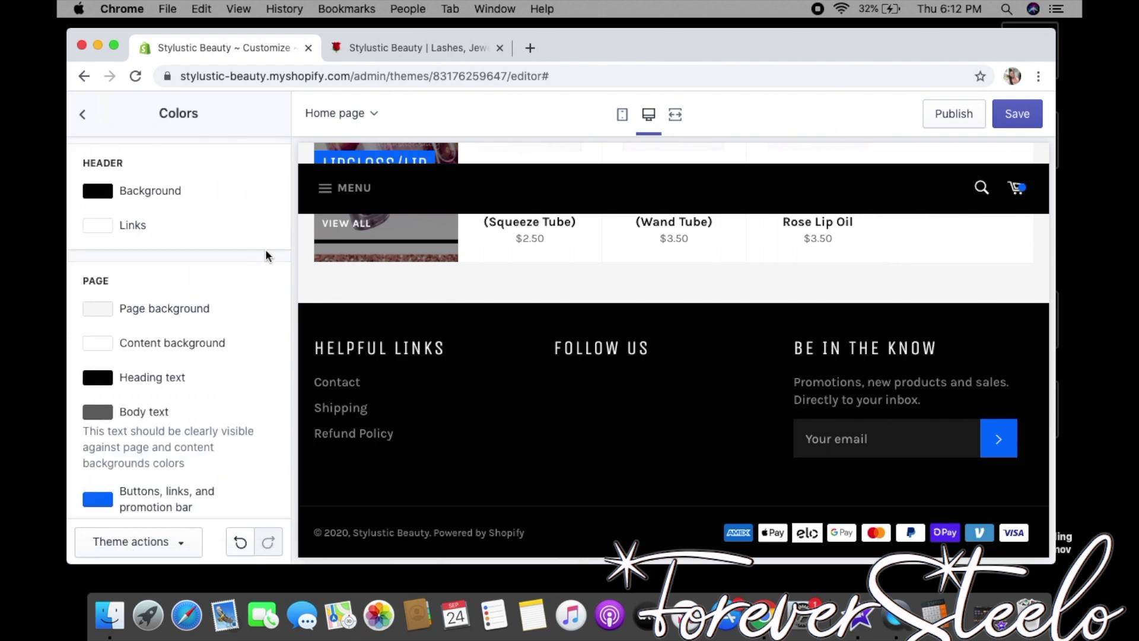
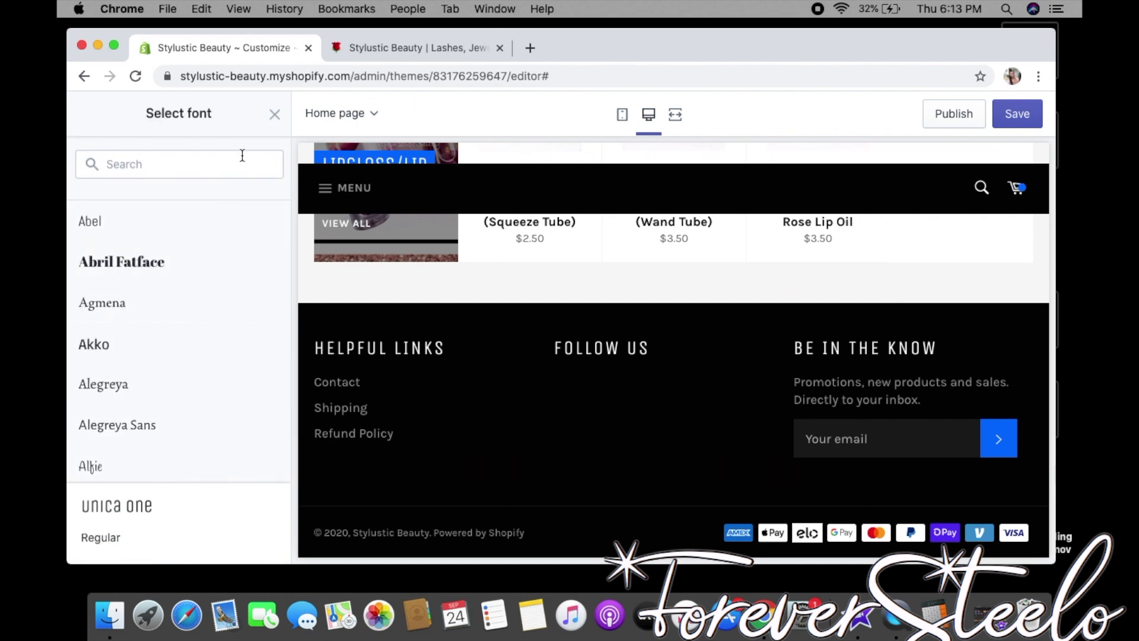
pyautogui.click(274, 114)
pyautogui.click(197, 314)
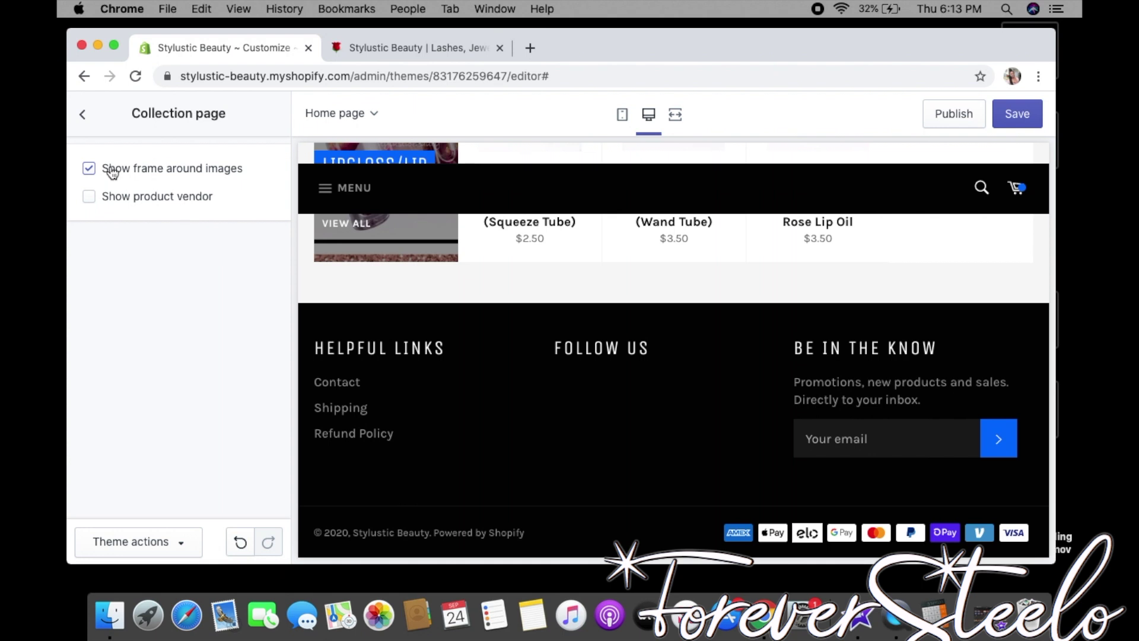
pyautogui.click(83, 114)
# Step: Set the theme's Instagram account link to the instagram.com/stylusticbeautyllc address in the social media settings
pyautogui.click(183, 359)
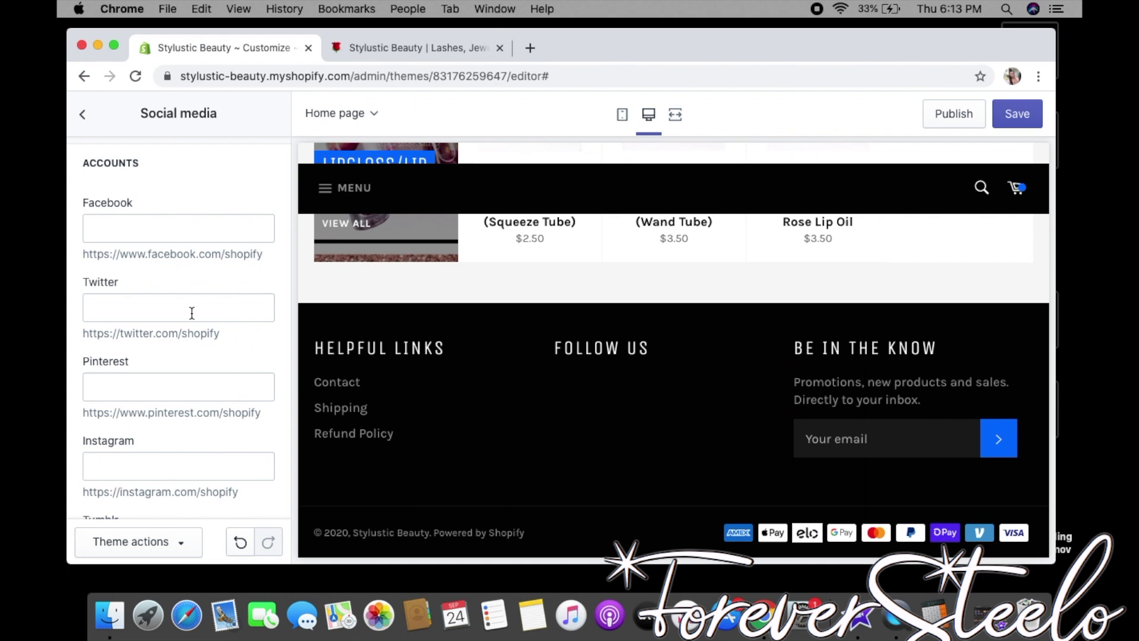
pyautogui.click(201, 471)
pyautogui.write('http')
pyautogui.press('Down')
pyautogui.press('Return')
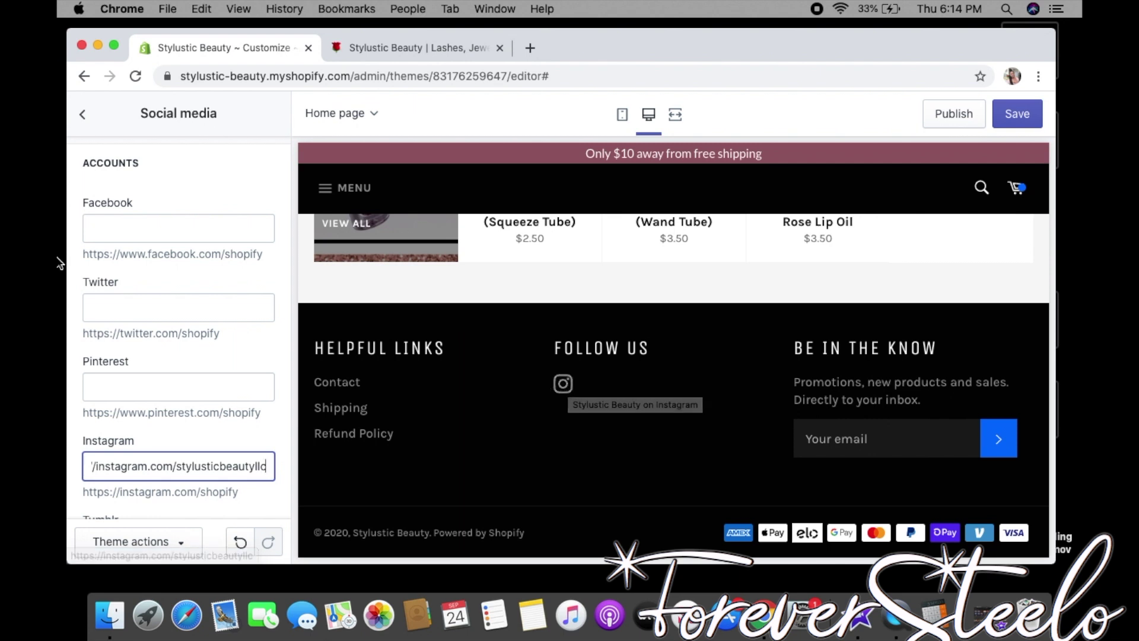
pyautogui.click(84, 115)
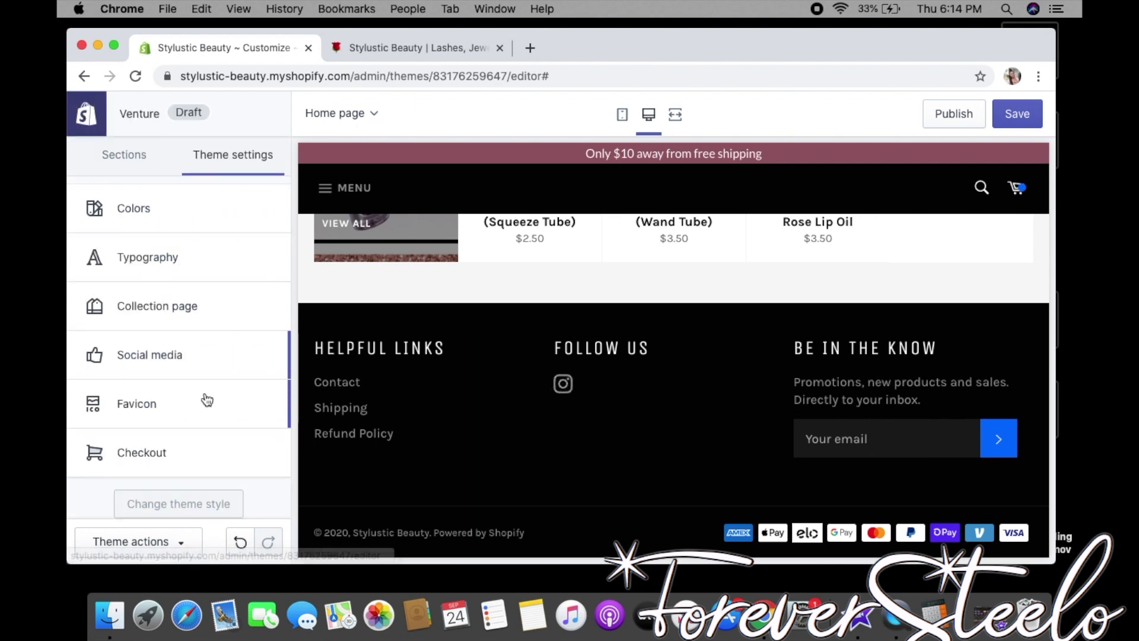
# Step: Look at the theme's favicon image and checkout banner settings
pyautogui.click(223, 412)
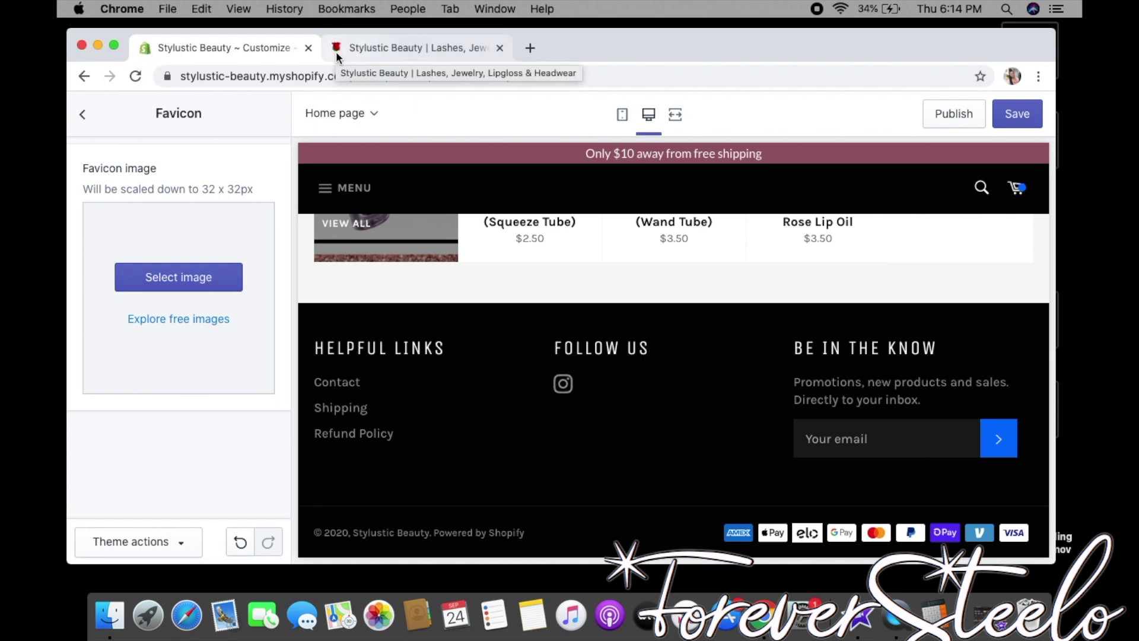
pyautogui.click(261, 445)
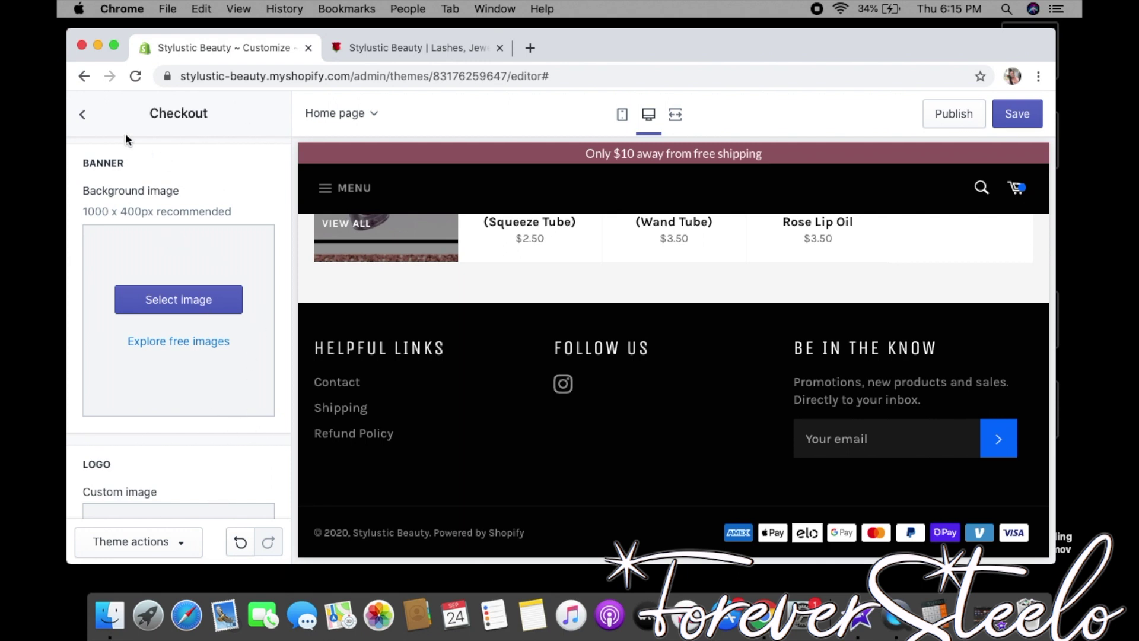
pyautogui.click(92, 123)
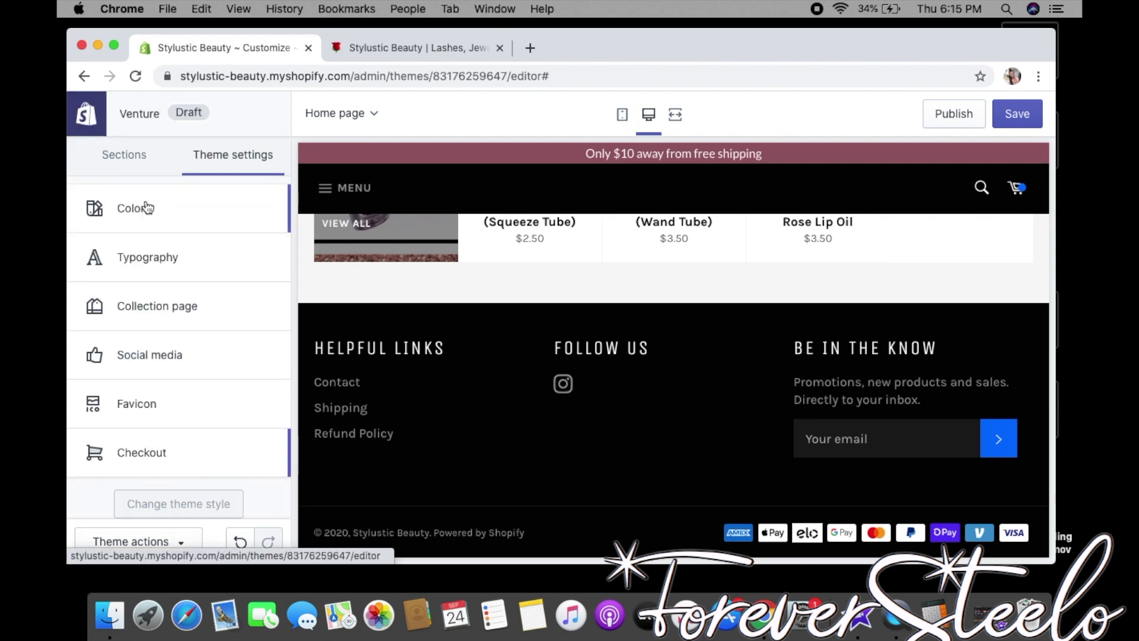
# Step: Review the customized home page preview from the header and slideshow through the collections to the footer
pyautogui.scroll(5, 306, 385)
pyautogui.scroll(10, 306, 384)
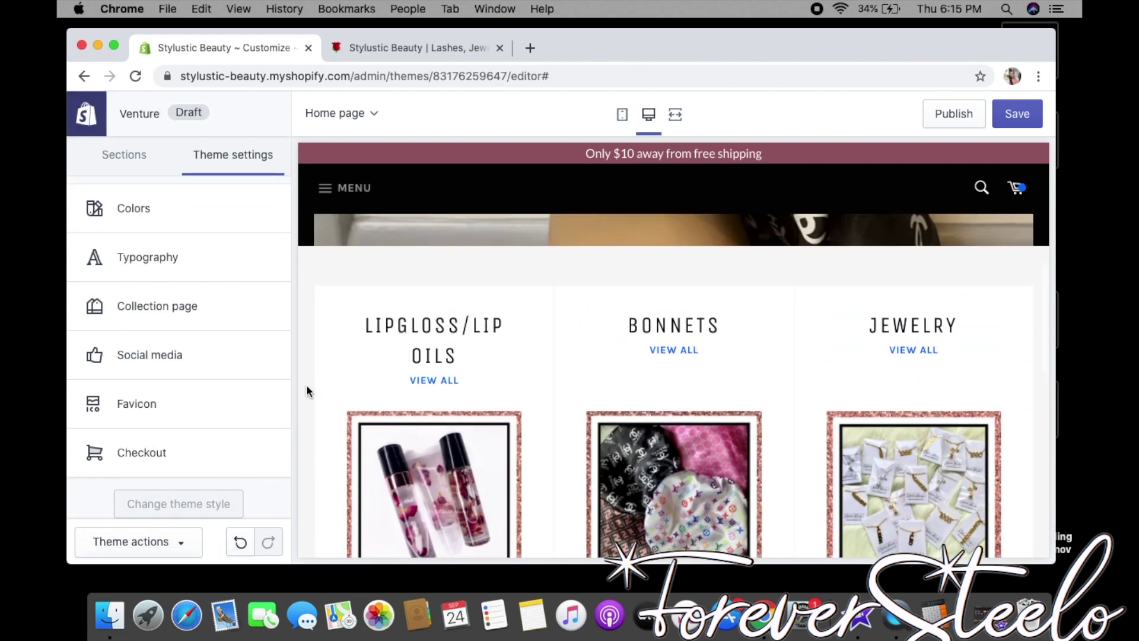
pyautogui.scroll(2, 306, 390)
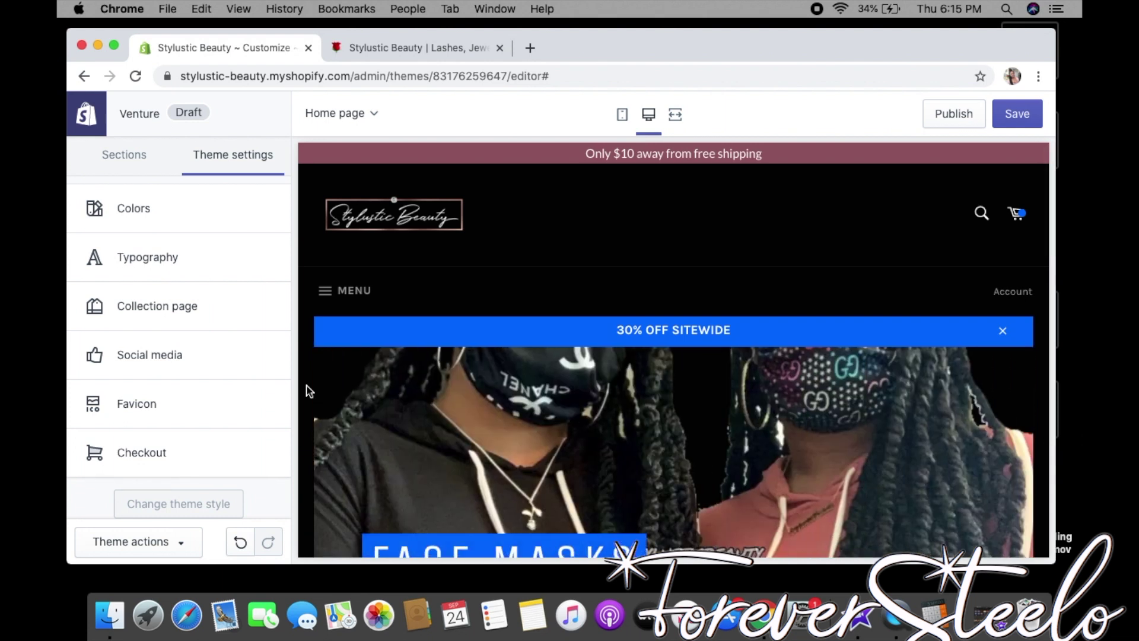
pyautogui.scroll(-3, 306, 391)
pyautogui.scroll(-1, 306, 390)
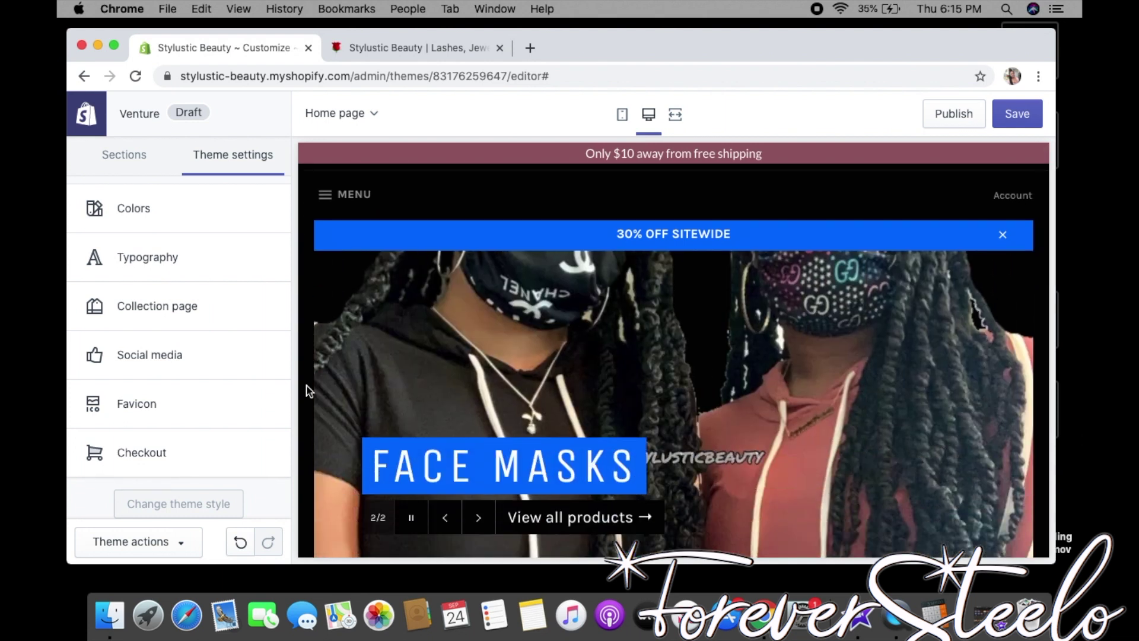
pyautogui.scroll(-3, 306, 390)
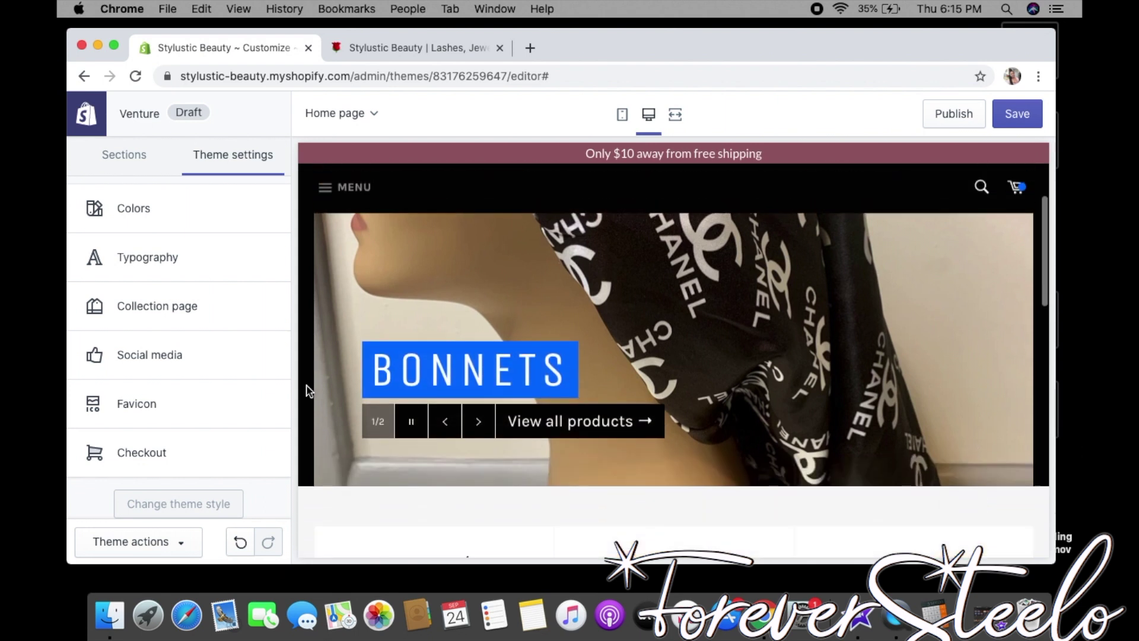
pyautogui.scroll(-5, 308, 390)
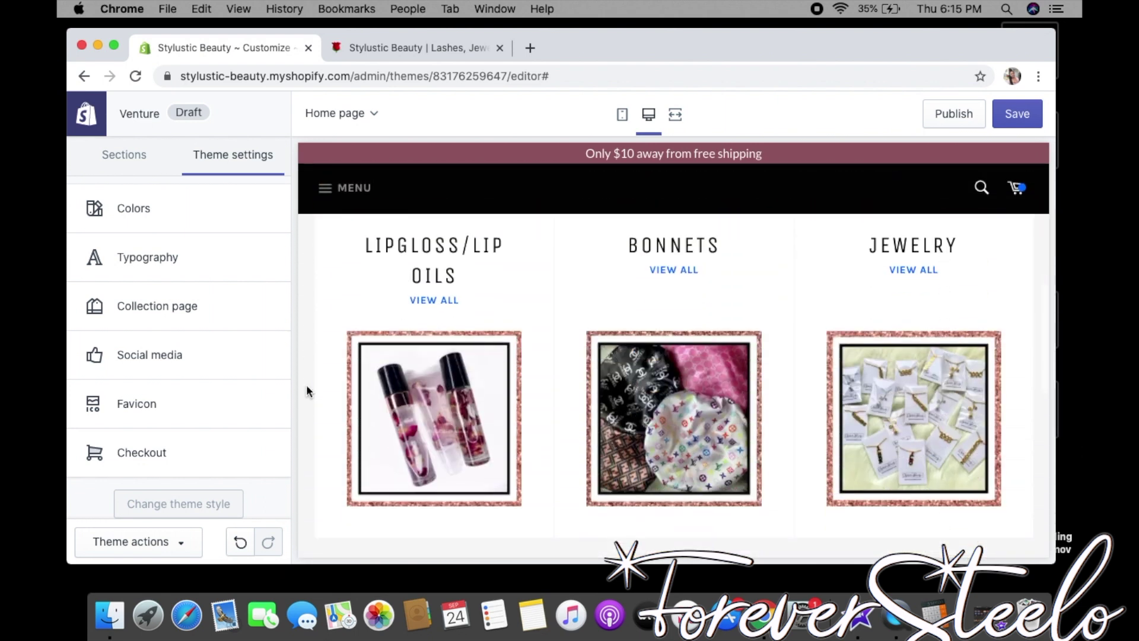
pyautogui.scroll(-6, 307, 387)
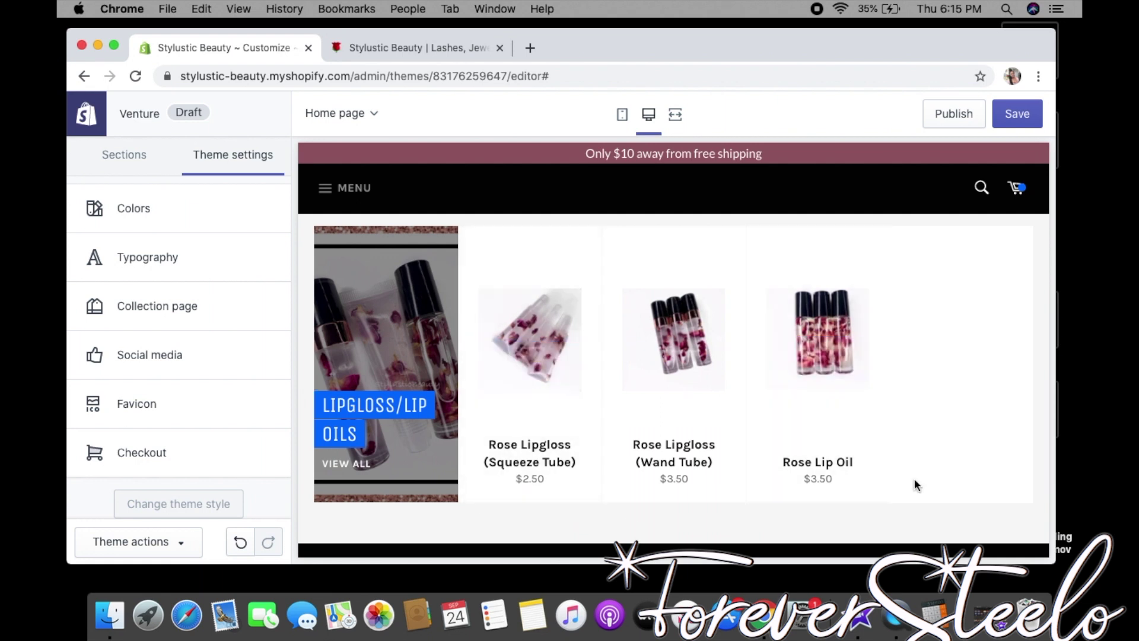
pyautogui.scroll(-2, 916, 483)
pyautogui.scroll(-5, 916, 484)
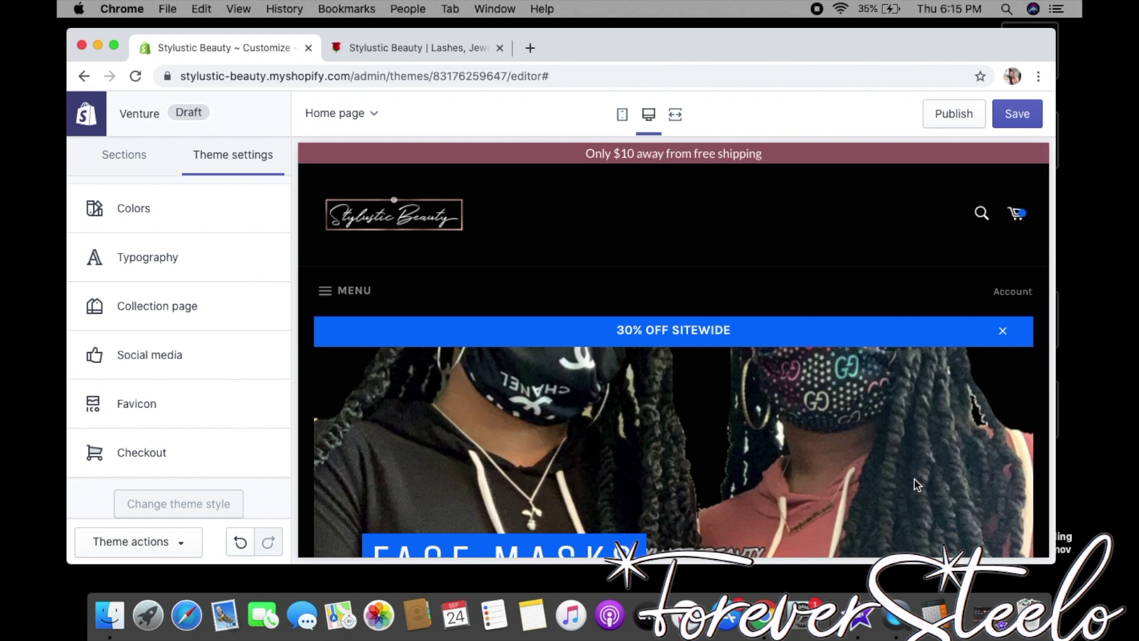
# Step: Switch to the storefront's browser tab, close the Mr Parker theme preview and view the live home page
pyautogui.click(436, 52)
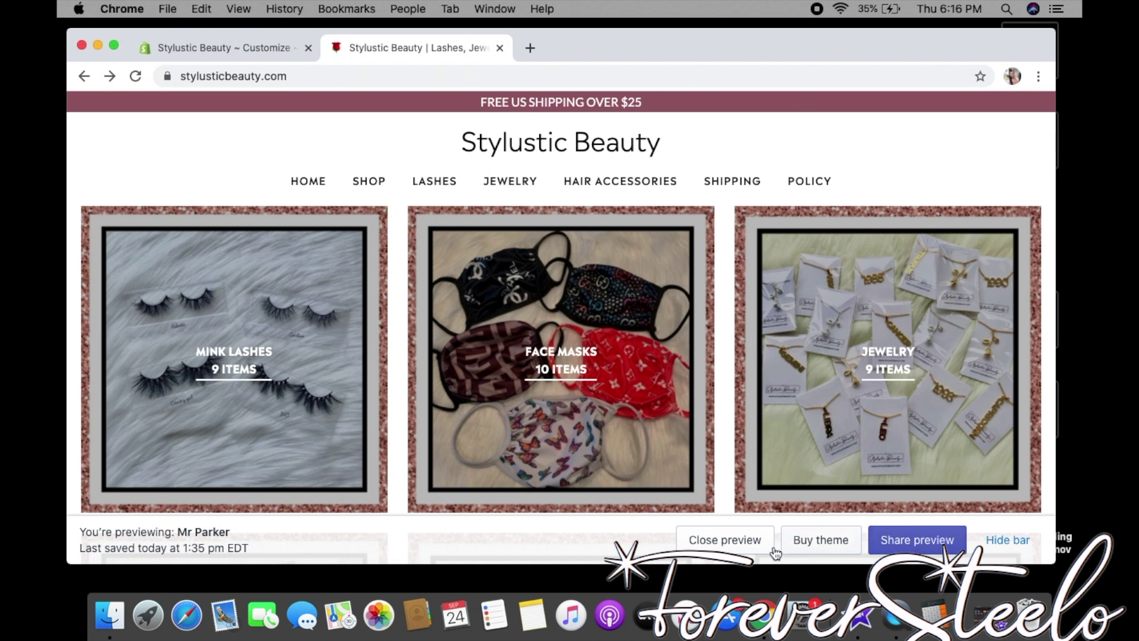
pyautogui.click(725, 540)
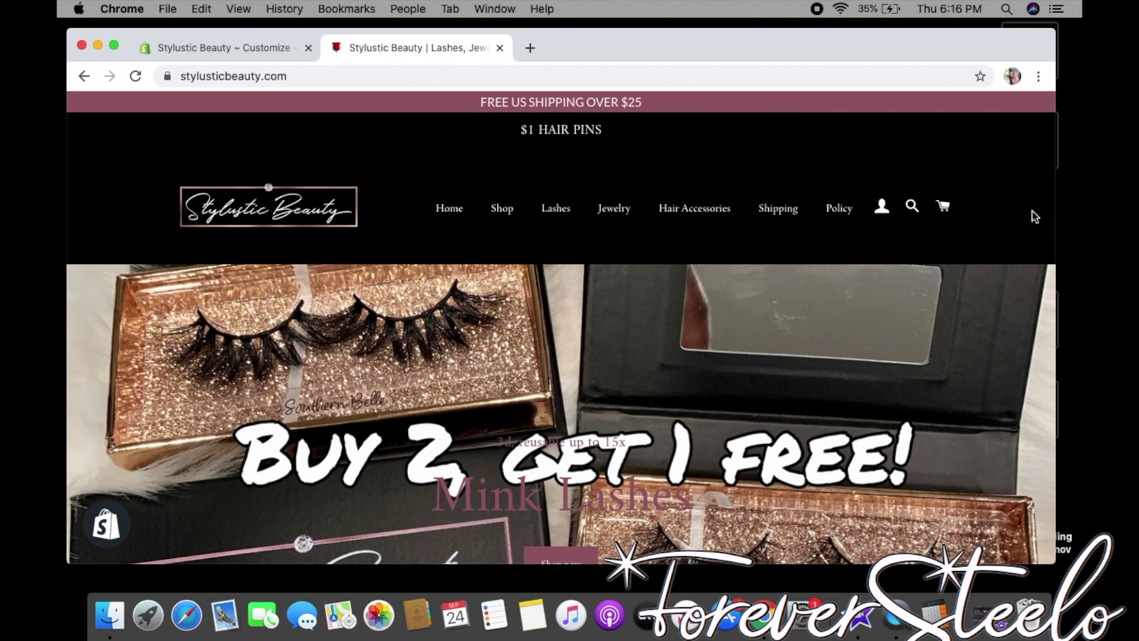
pyautogui.scroll(-5, 1034, 216)
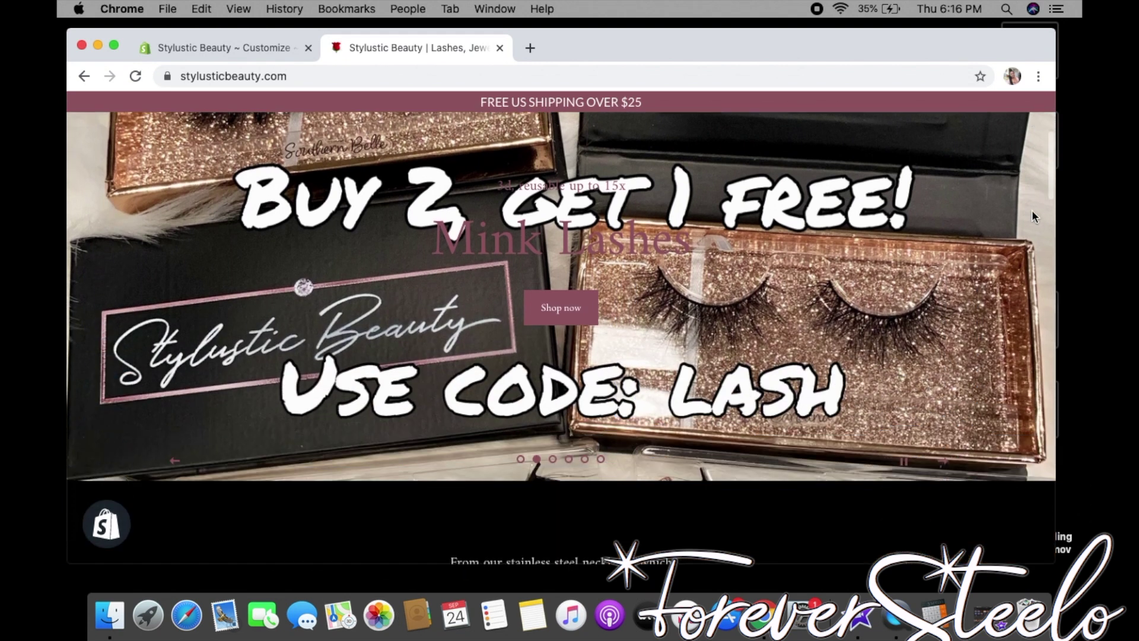
# Step: Review the live home page from the slideshow through the collection grid to the Instagram feed
pyautogui.scroll(-5, 1033, 216)
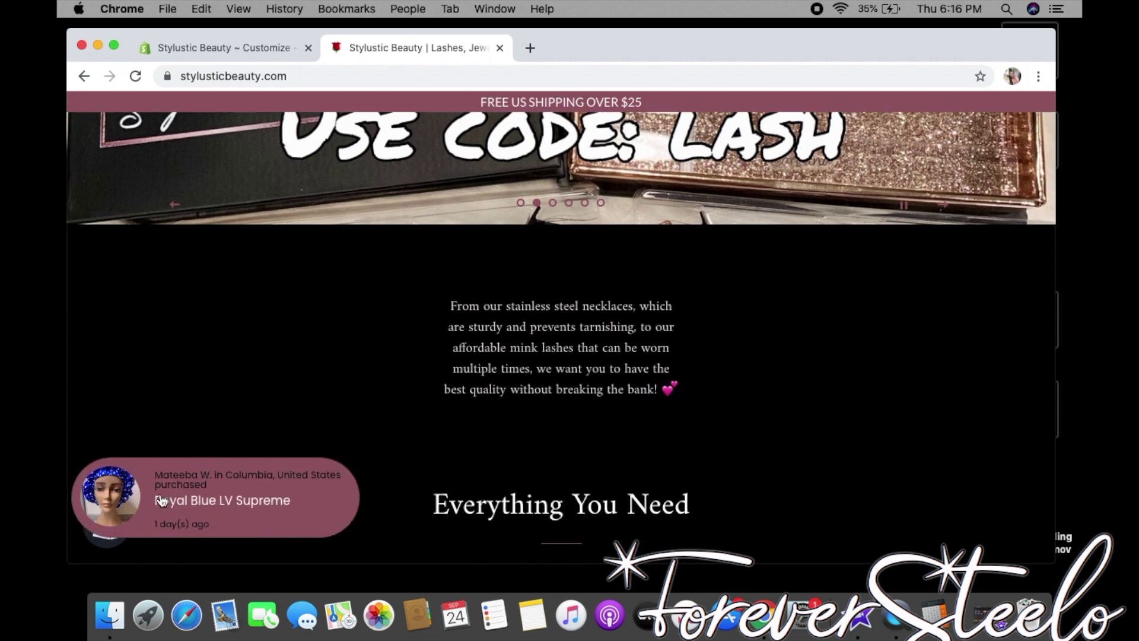
pyautogui.scroll(-7, 1031, 413)
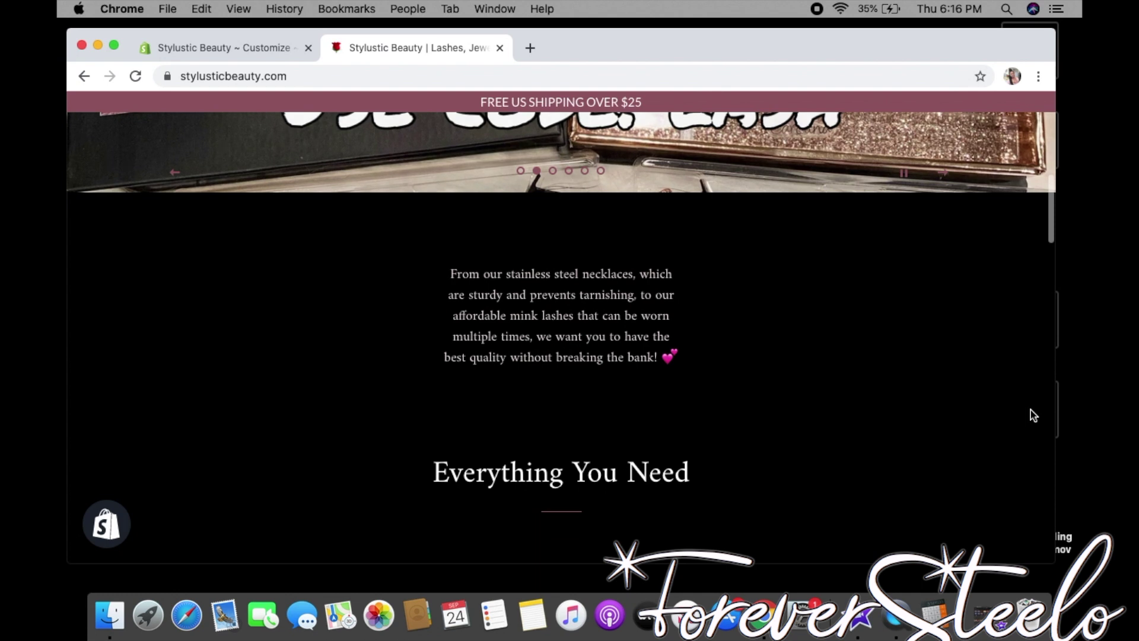
pyautogui.scroll(-15, 1033, 415)
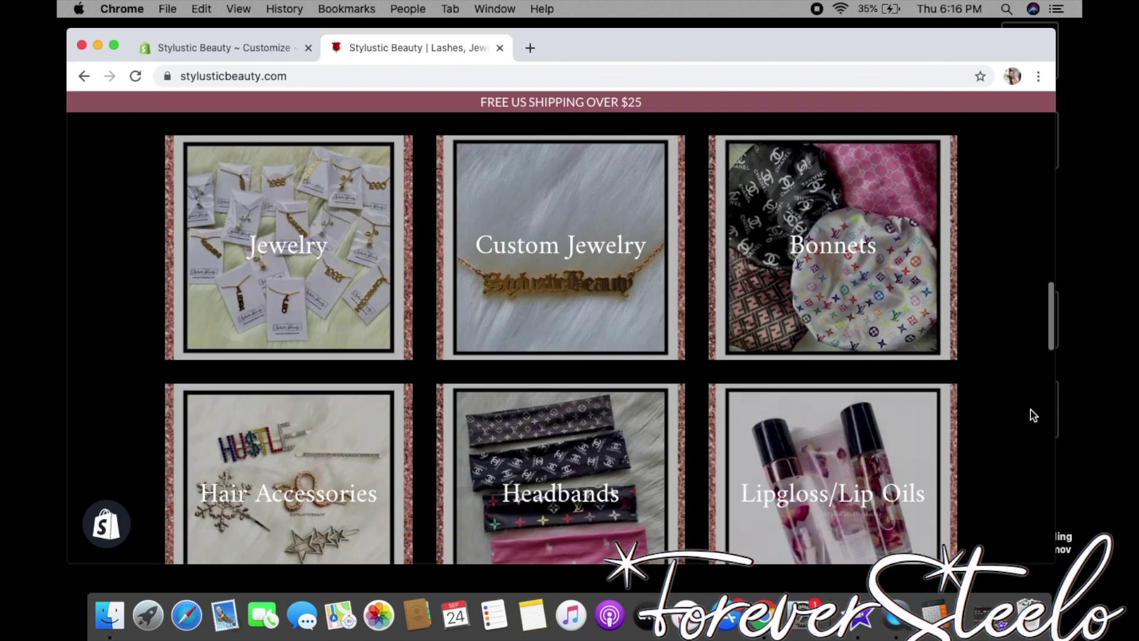
pyautogui.scroll(-5, 1033, 415)
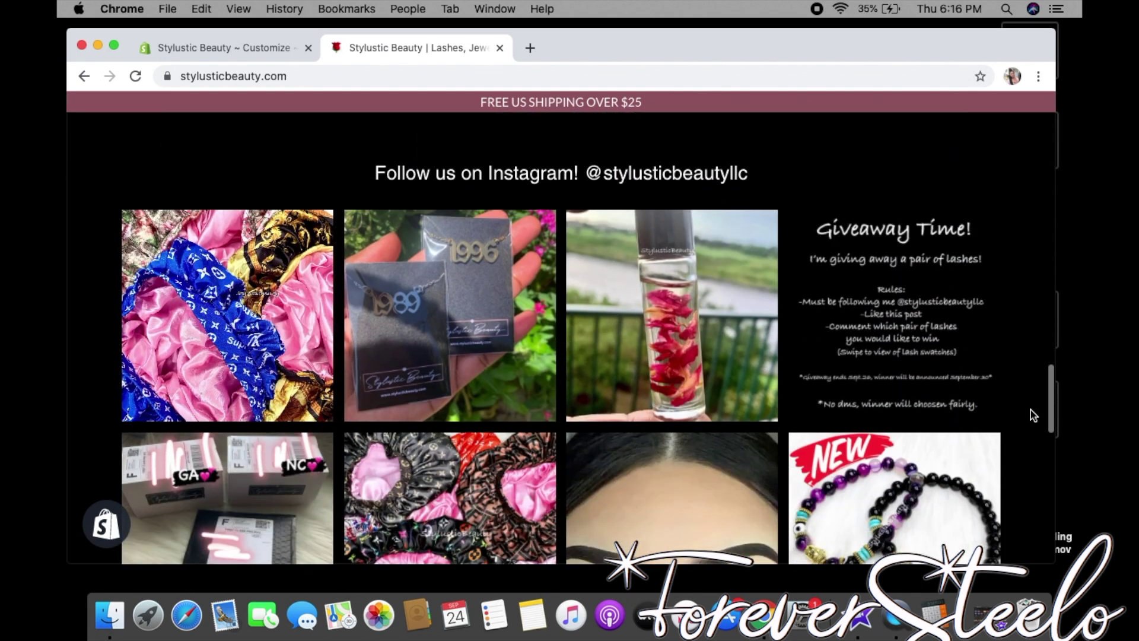
pyautogui.scroll(-9, 1033, 415)
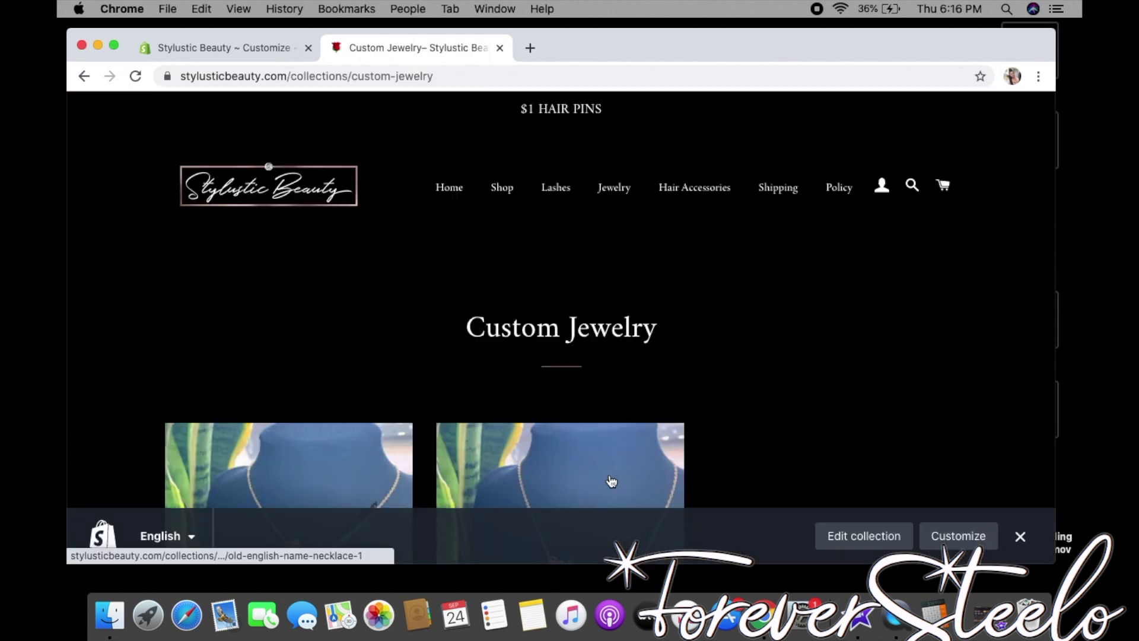
# Step: Open the Old English Name Necklace from the Custom Jewelry collection and look through its Color, Length and Letter Size choices
pyautogui.click(615, 478)
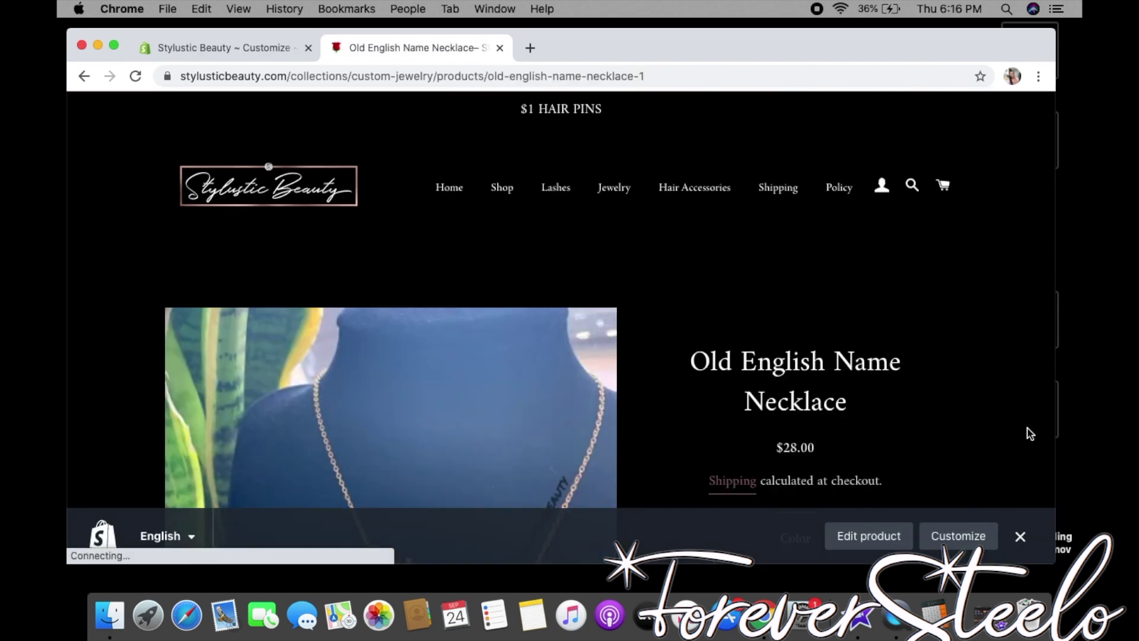
pyautogui.scroll(-3, 1027, 432)
pyautogui.scroll(-3, 1027, 432)
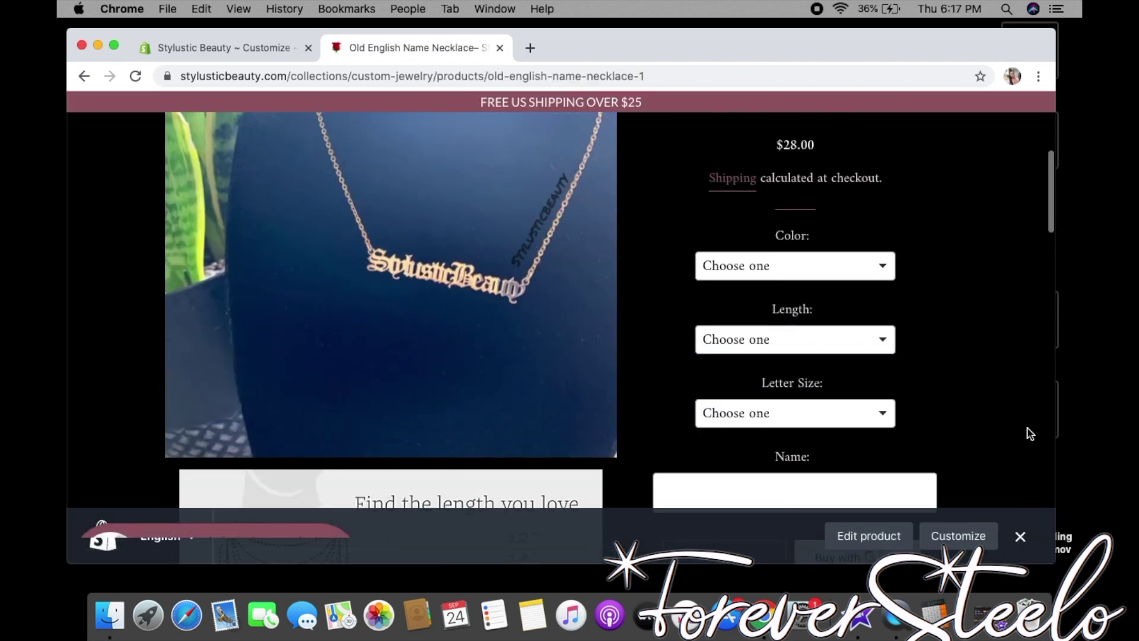
pyautogui.click(883, 234)
pyautogui.click(926, 261)
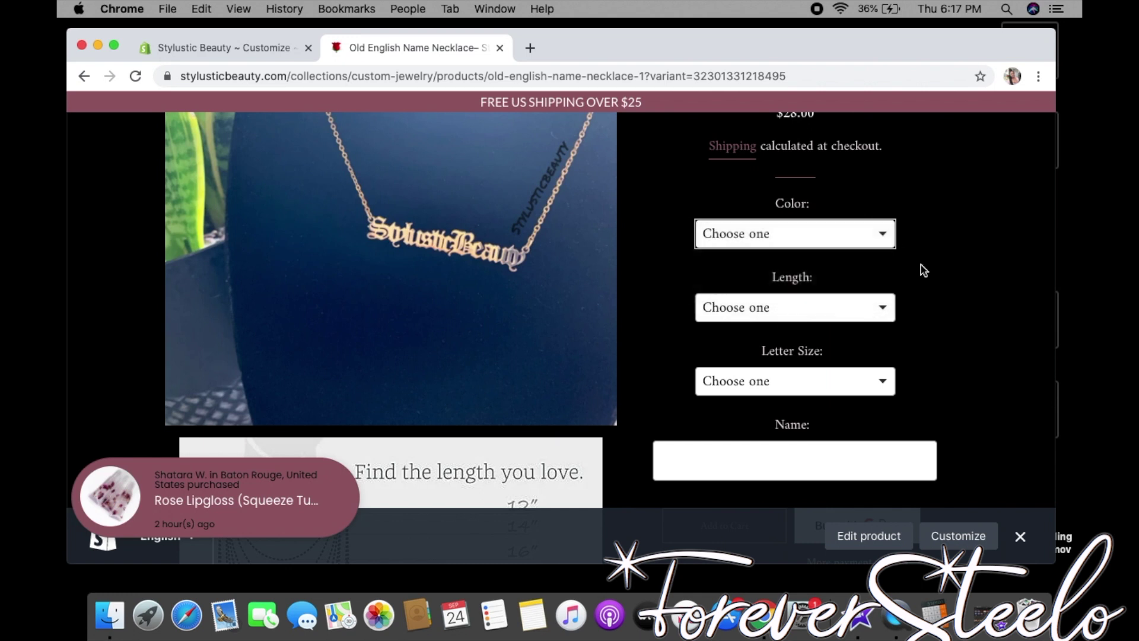
pyautogui.click(895, 320)
pyautogui.click(926, 344)
pyautogui.click(884, 381)
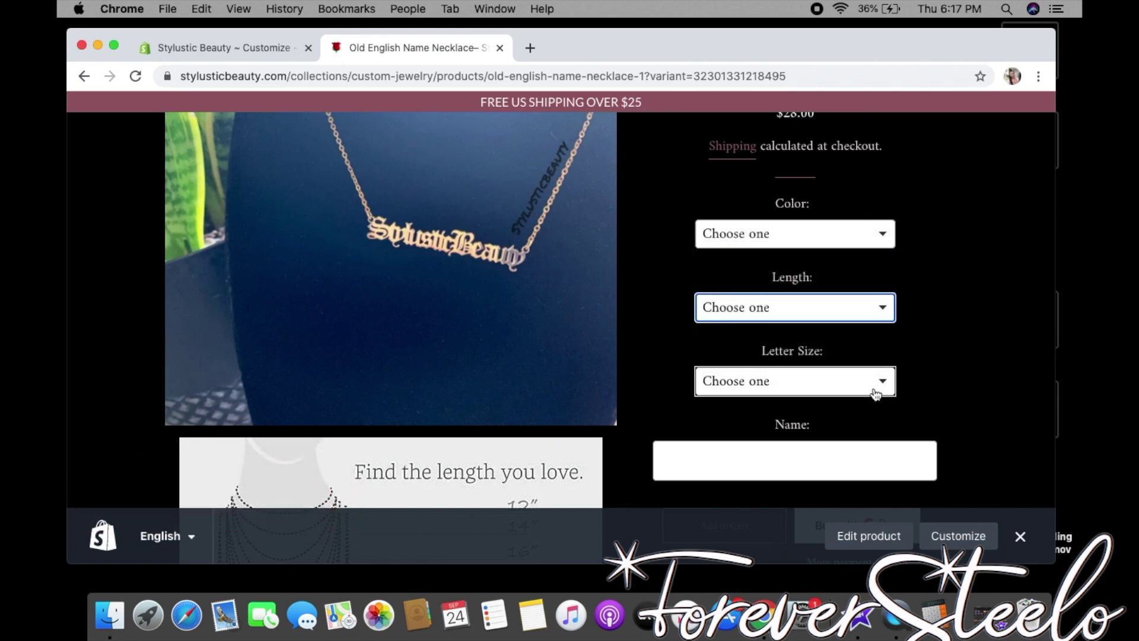
pyautogui.click(944, 375)
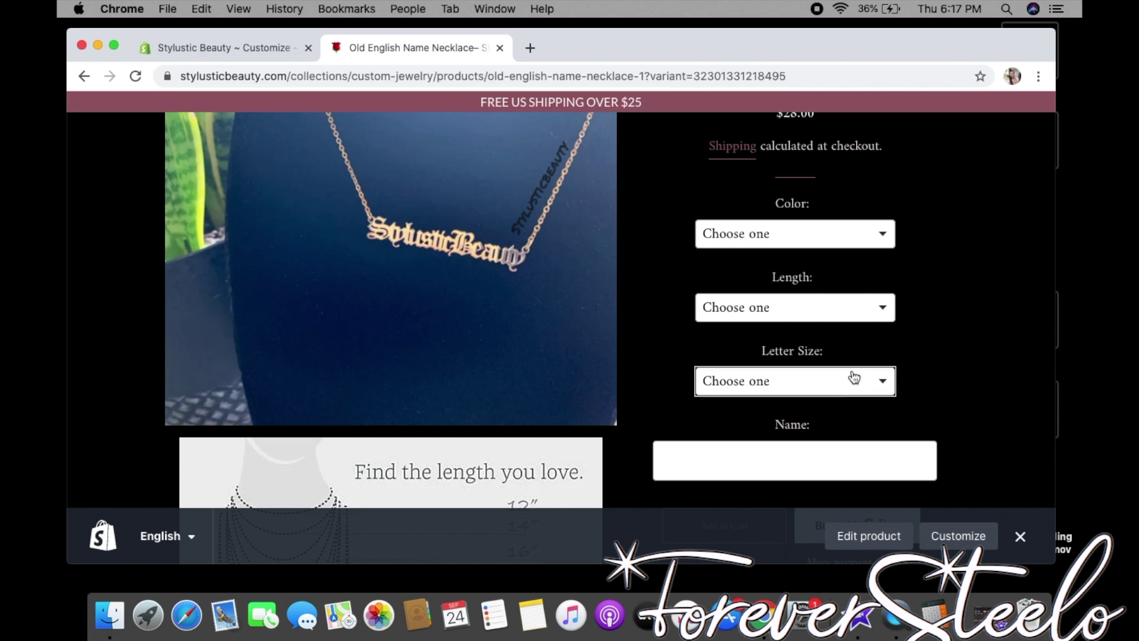
pyautogui.click(952, 311)
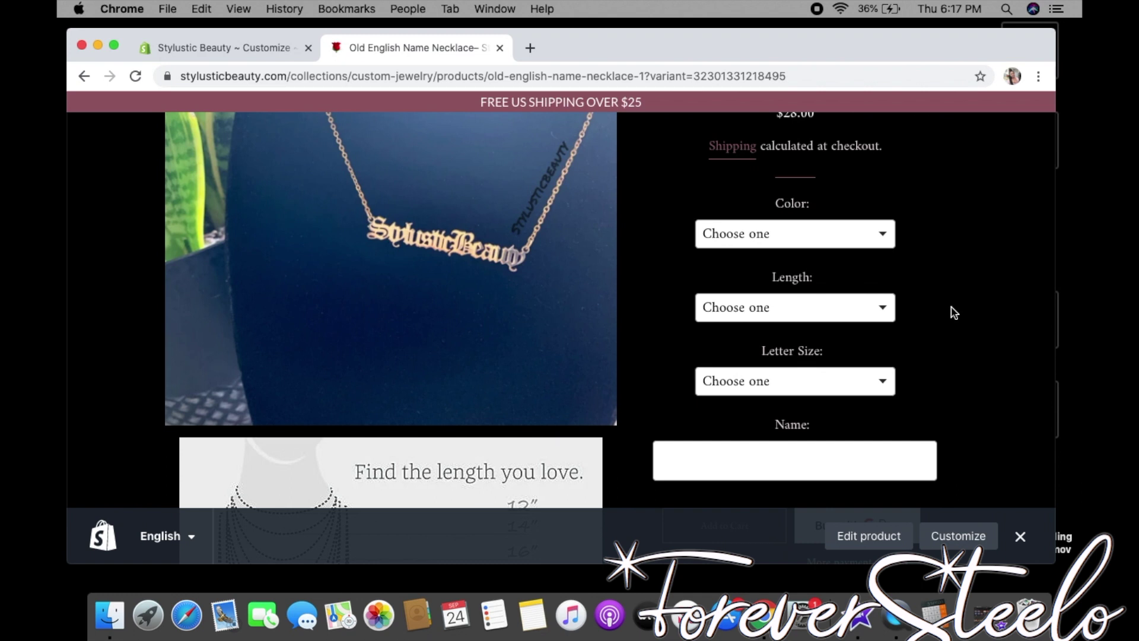
# Step: Look over the necklace page's name field, purchase buttons, length chart and announcement bars
pyautogui.scroll(-2, 953, 313)
pyautogui.scroll(-2, 952, 313)
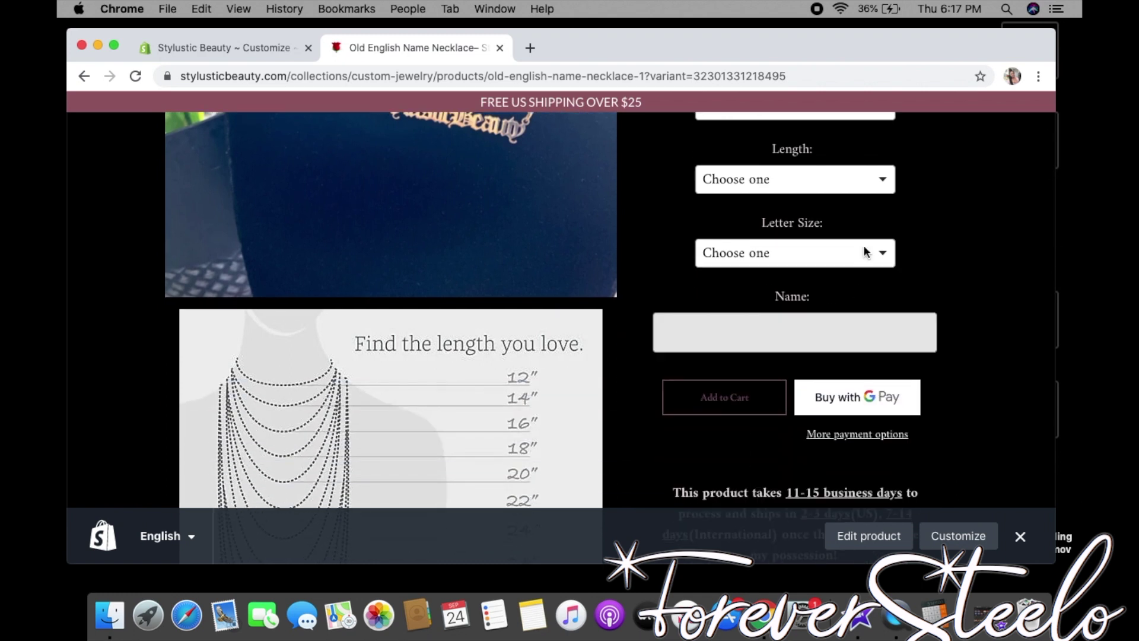
pyautogui.scroll(10, 728, 357)
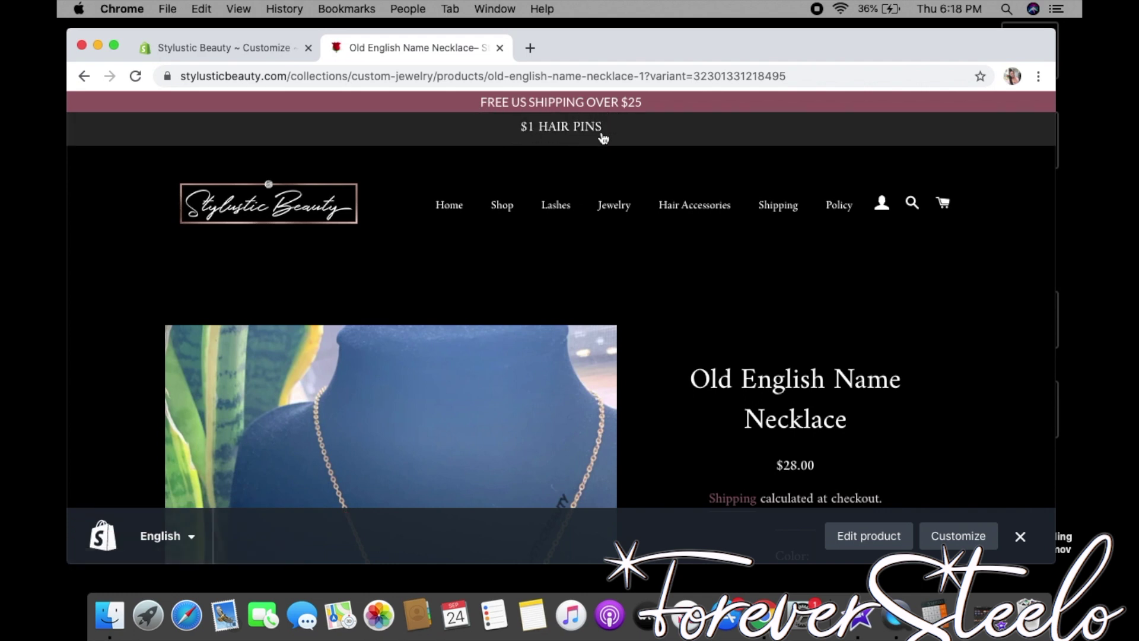
# Step: Switch to the Shopify admin, open the list of installed apps and take a brief look at the Shopify App Store
pyautogui.click(300, 48)
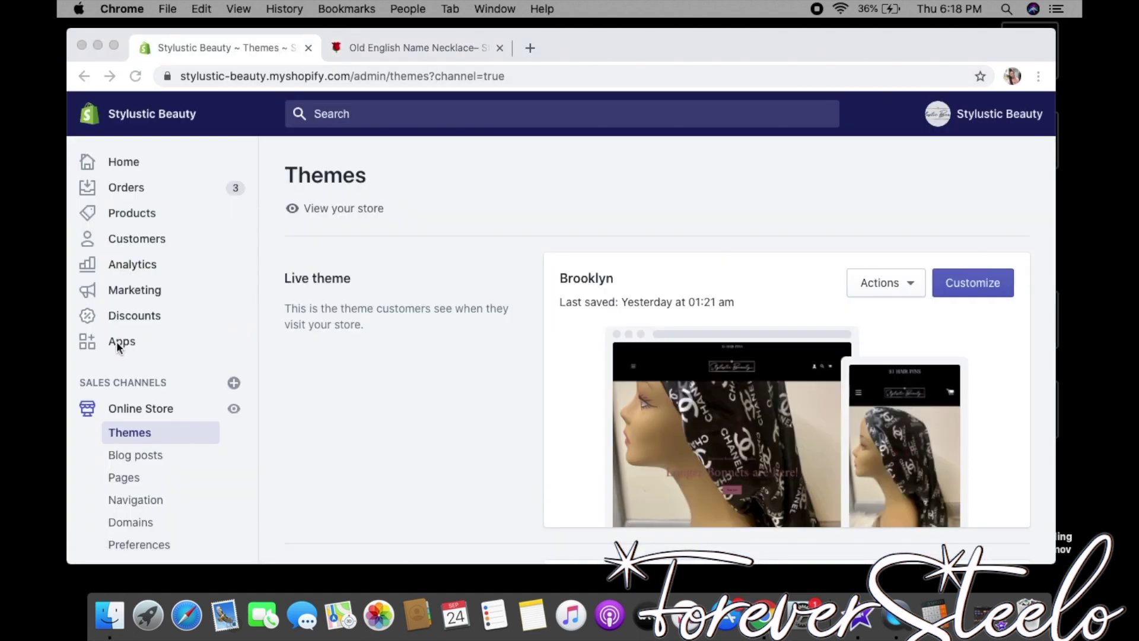
pyautogui.click(116, 340)
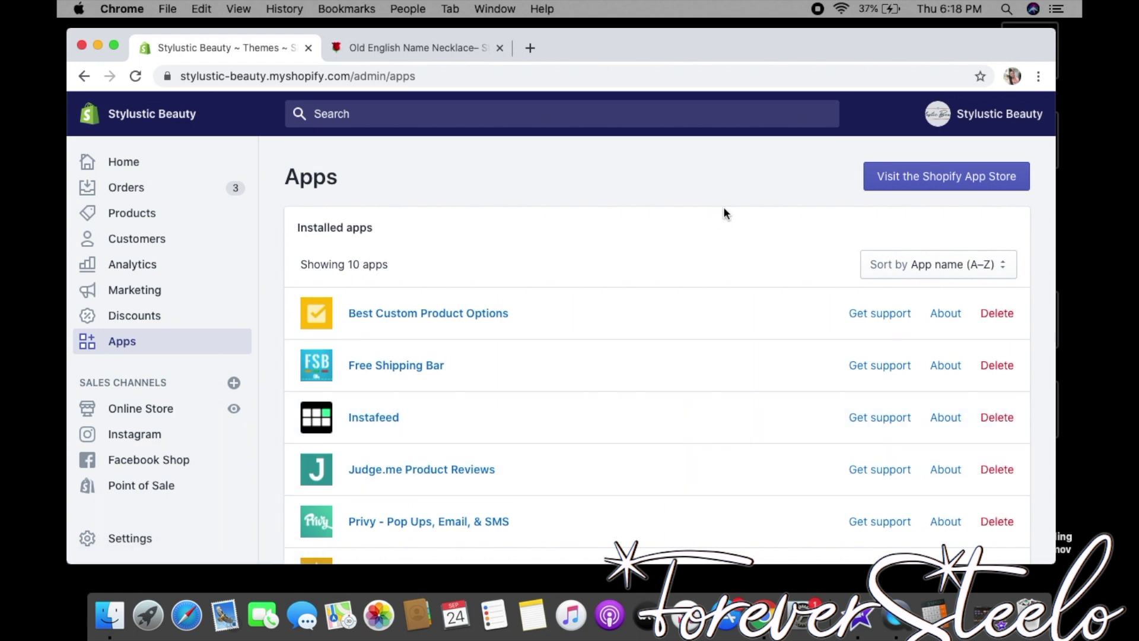
pyautogui.click(907, 173)
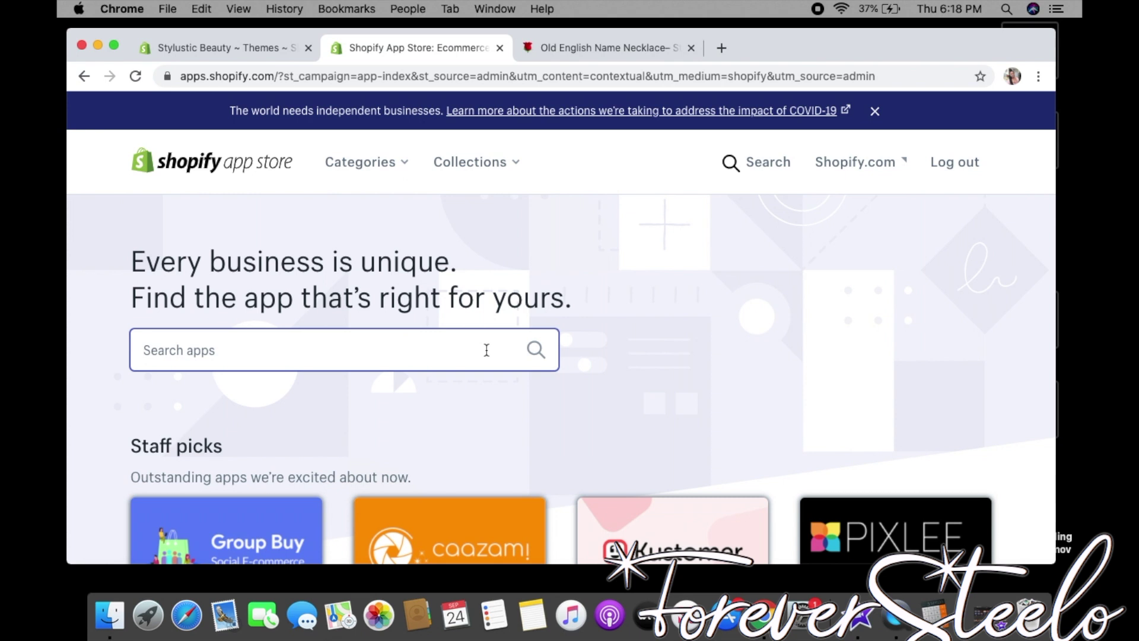
pyautogui.press('super+w')
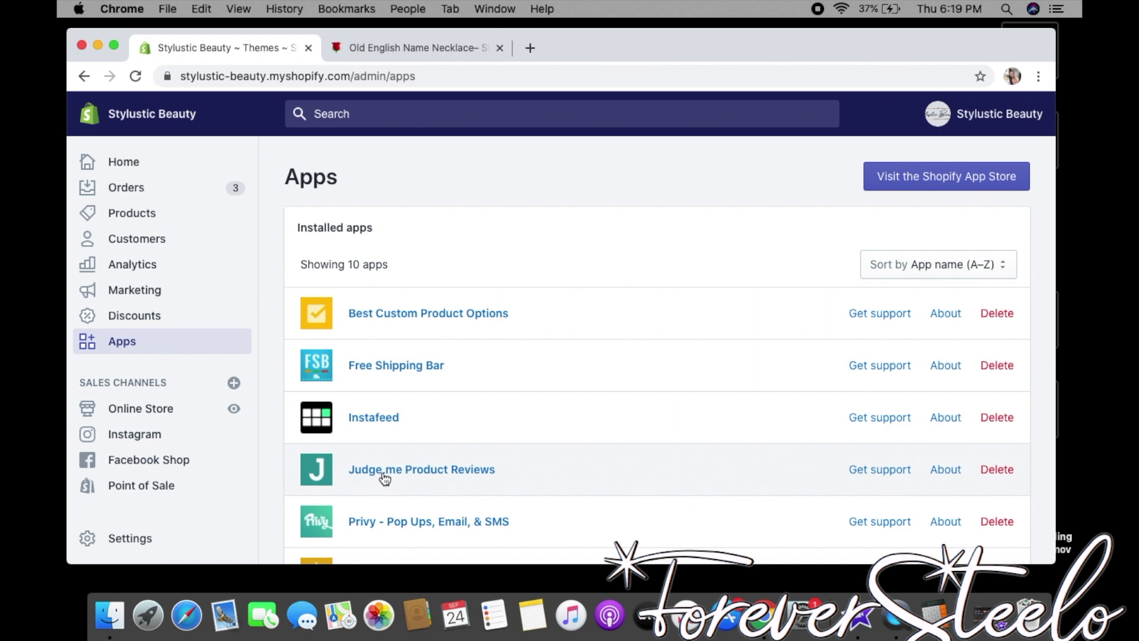
# Step: Review the installed apps down to Sales Pop up - Social Proof and look at the live storefront home page
pyautogui.scroll(-1, 505, 488)
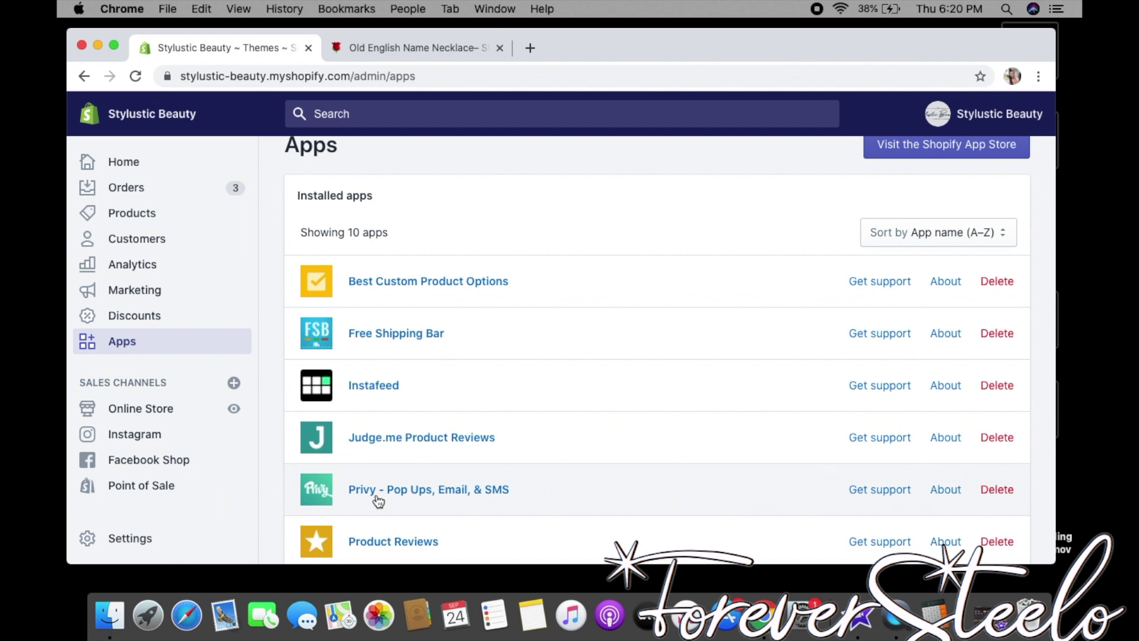
pyautogui.scroll(-3, 394, 409)
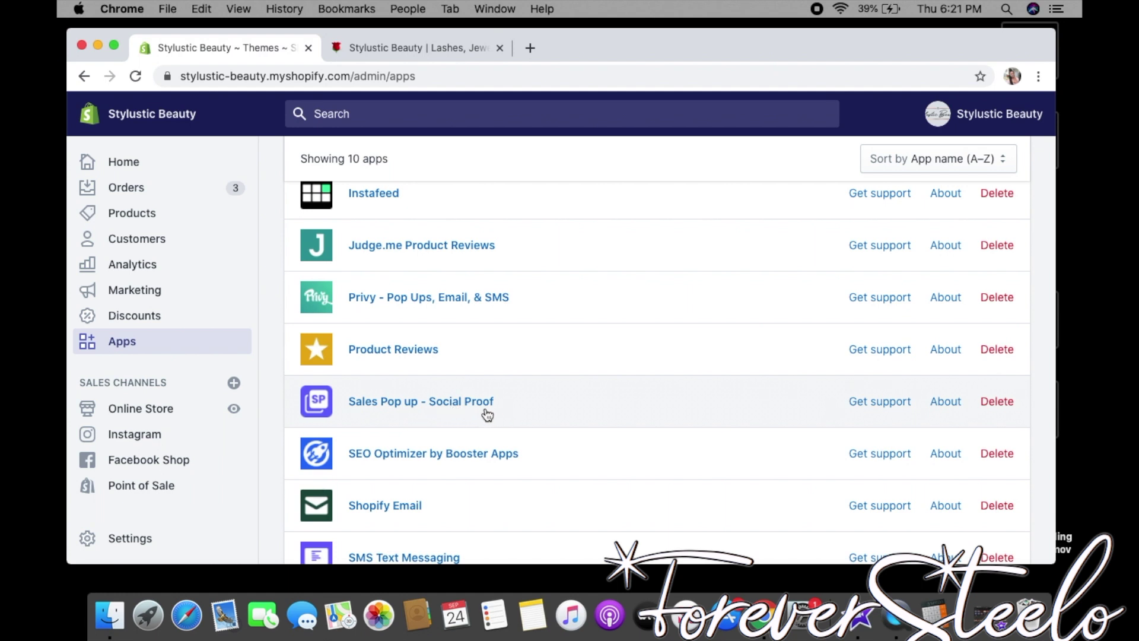
pyautogui.click(439, 51)
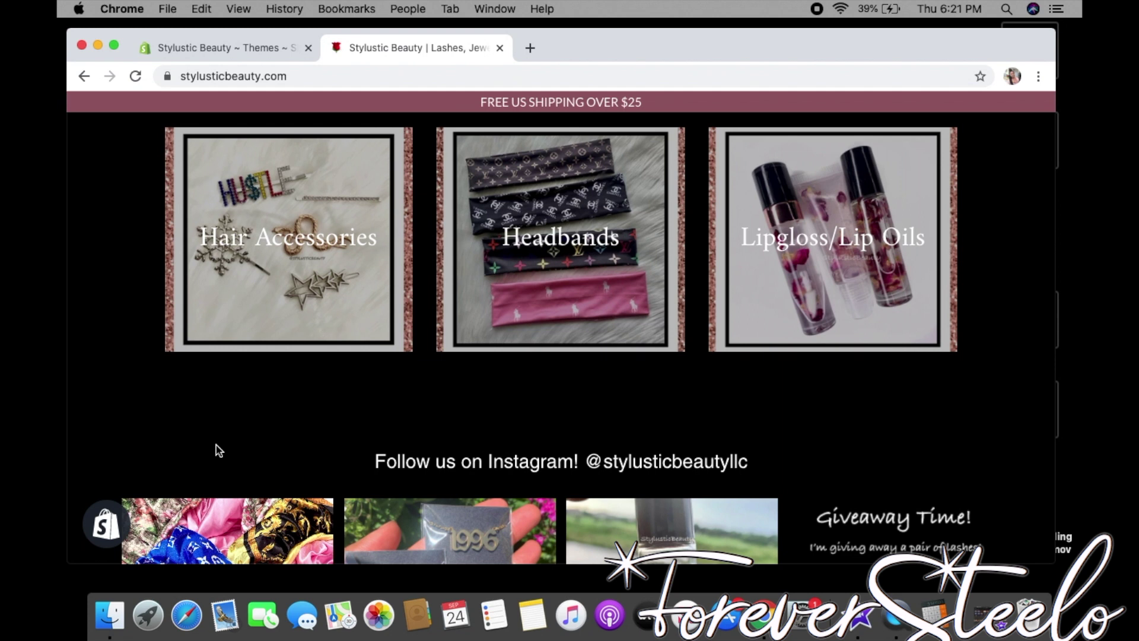
pyautogui.scroll(15, 216, 445)
# Step: Return to the Shopify admin and open the Online Store's themes page
pyautogui.click(219, 47)
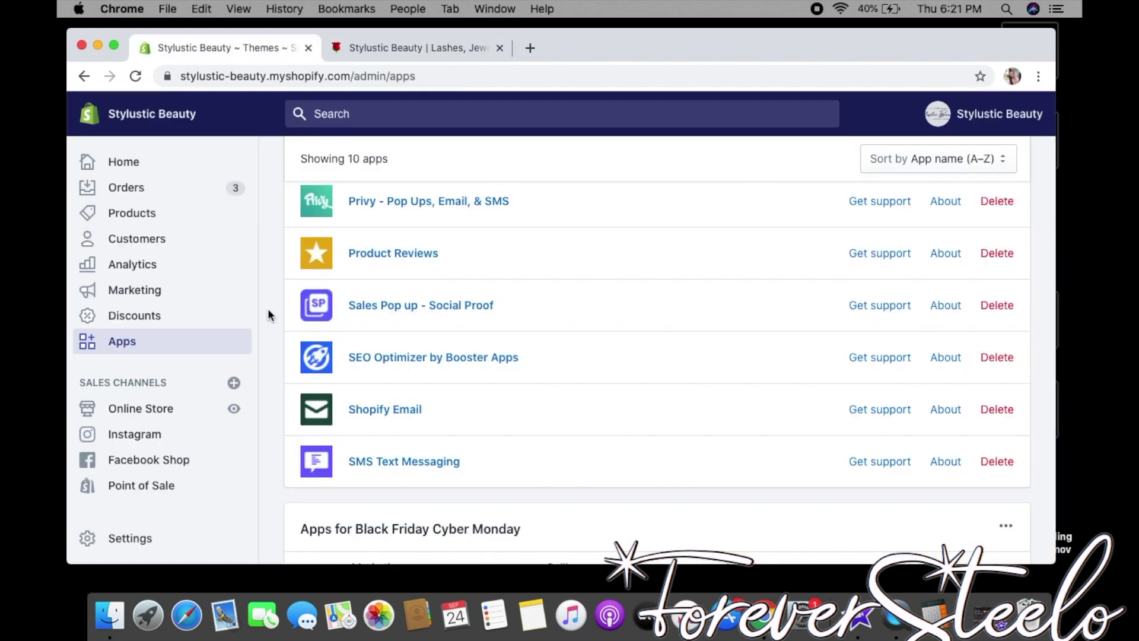
pyautogui.click(182, 416)
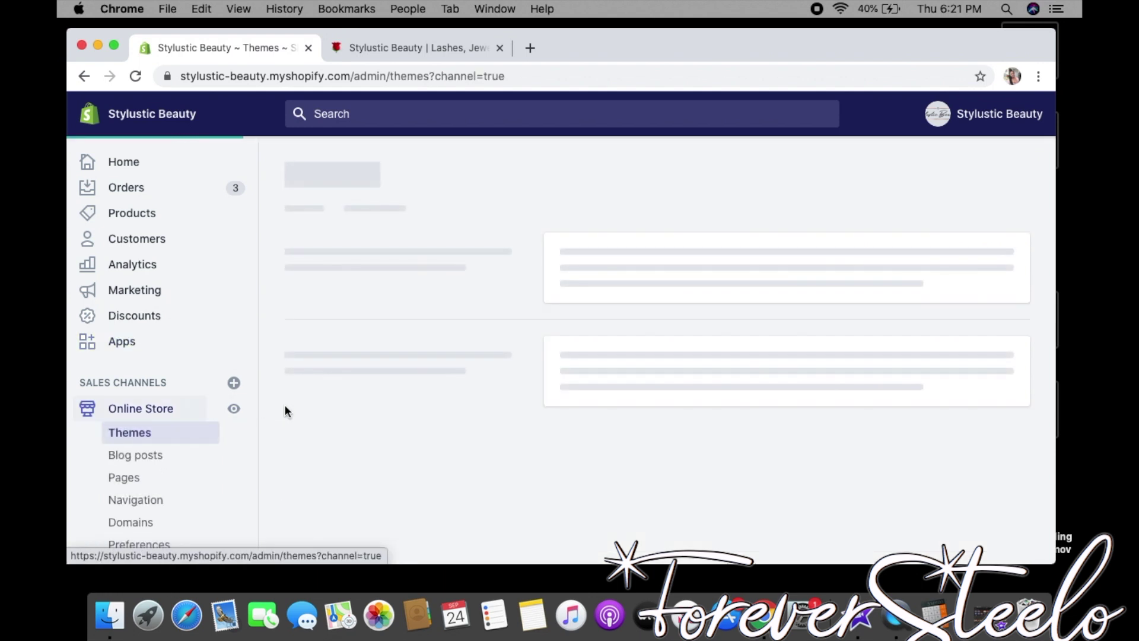